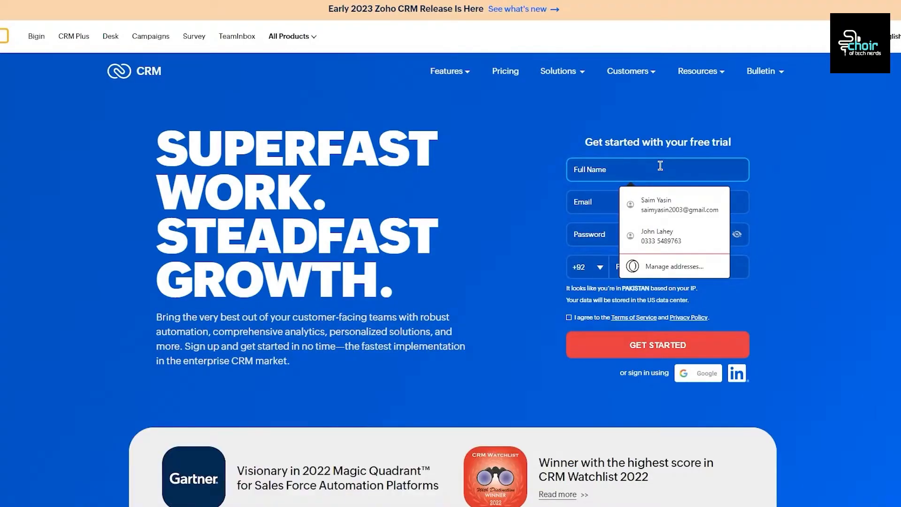
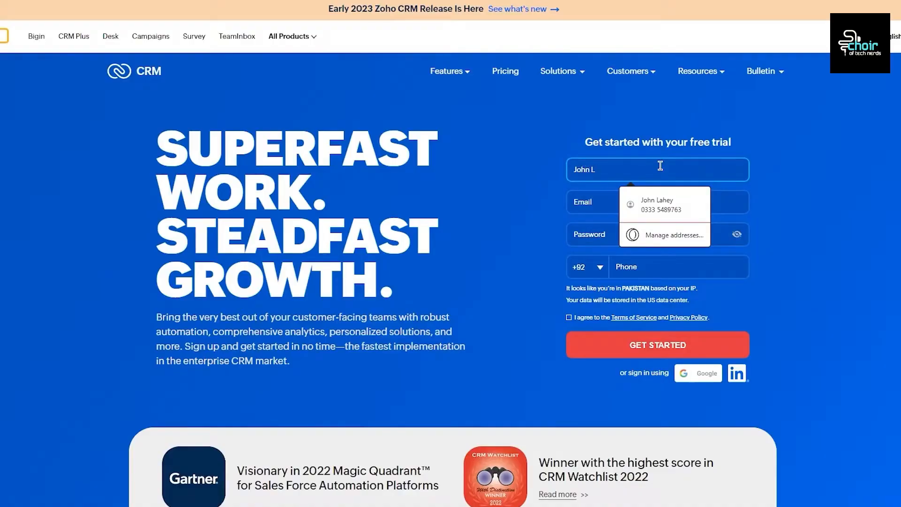
# Step: Enter the full name and paste the copied temporary email address into the sign-up form
pyautogui.click(813, 158)
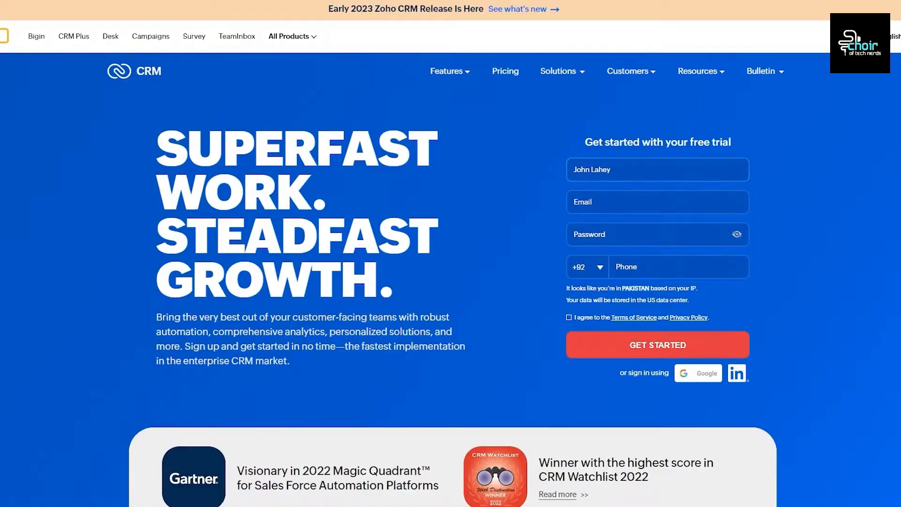
pyautogui.click(646, 204)
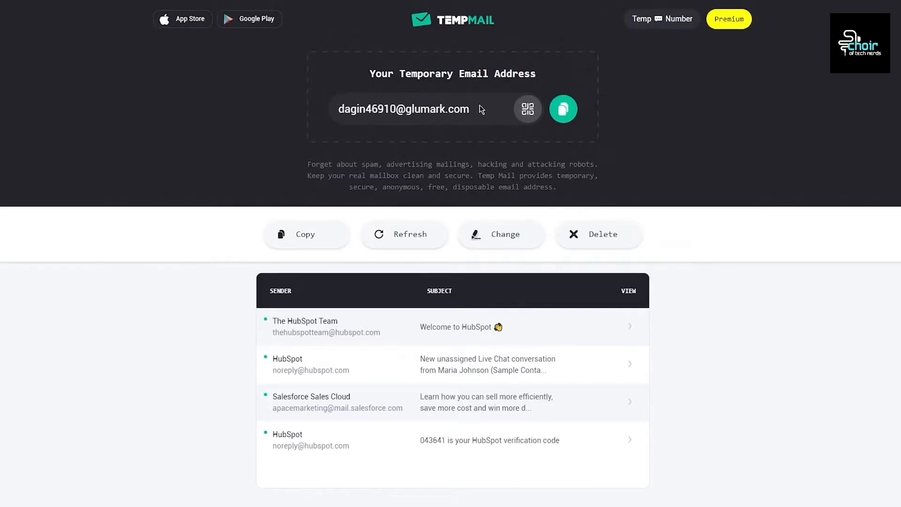
pyautogui.click(563, 108)
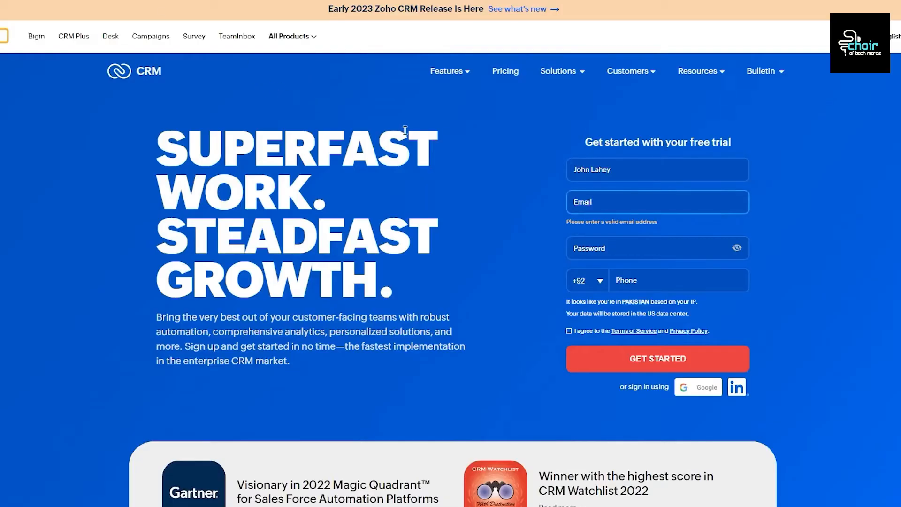
pyautogui.click(587, 203)
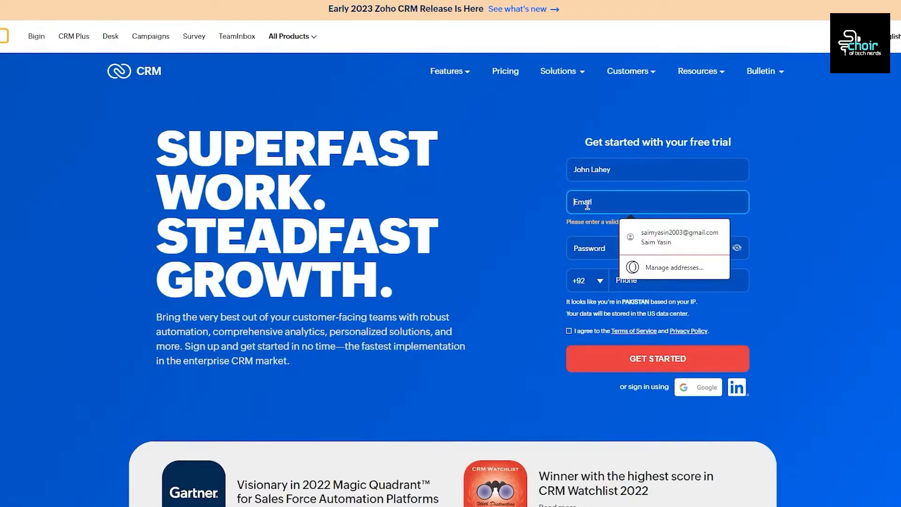
pyautogui.rightClick(587, 205)
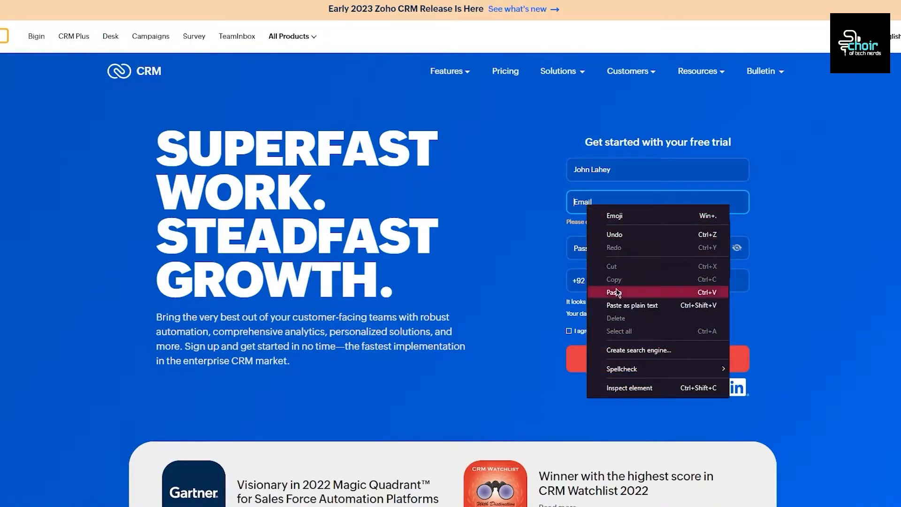
pyautogui.click(627, 290)
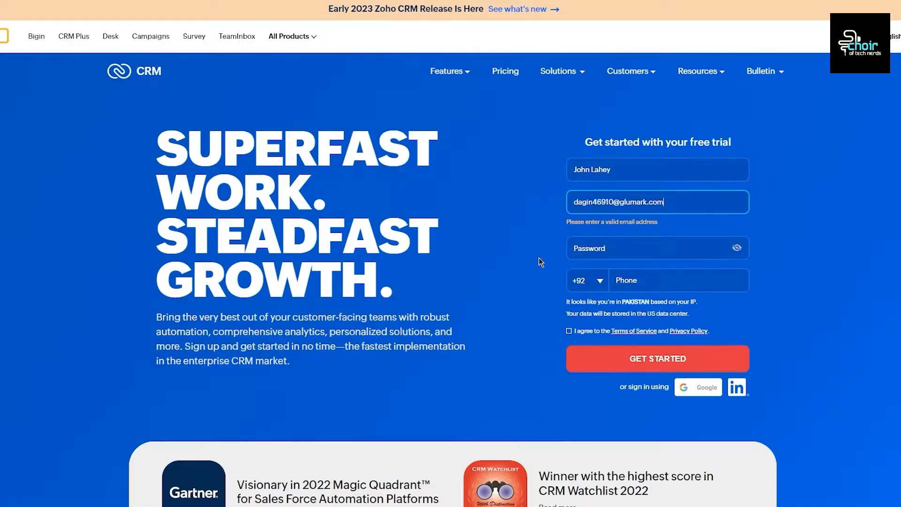
# Step: Add the password and saved phone number, accept the terms, and submit the sign-up
pyautogui.click(652, 245)
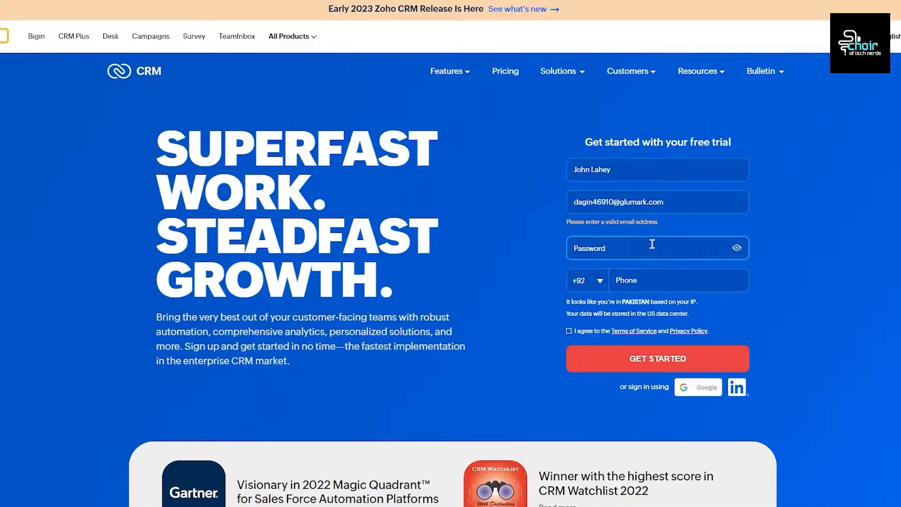
pyautogui.write('*****')
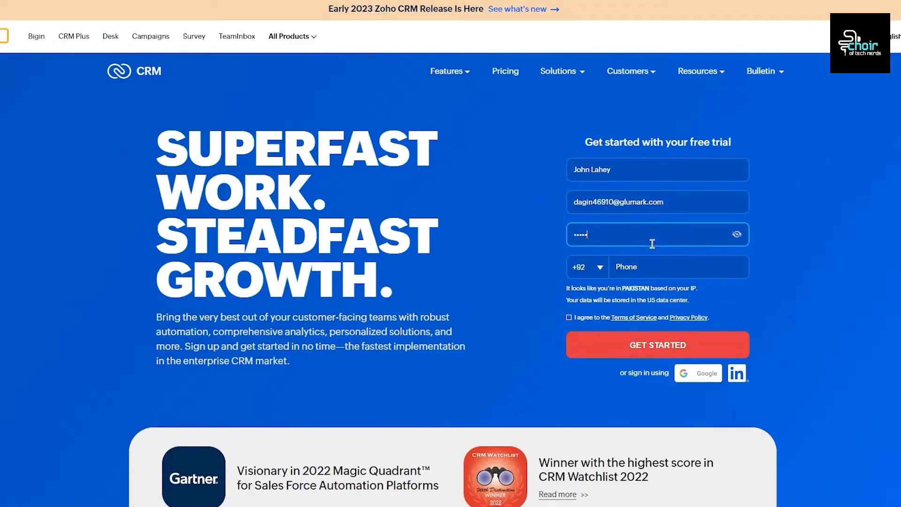
pyautogui.write('****')
pyautogui.click(646, 272)
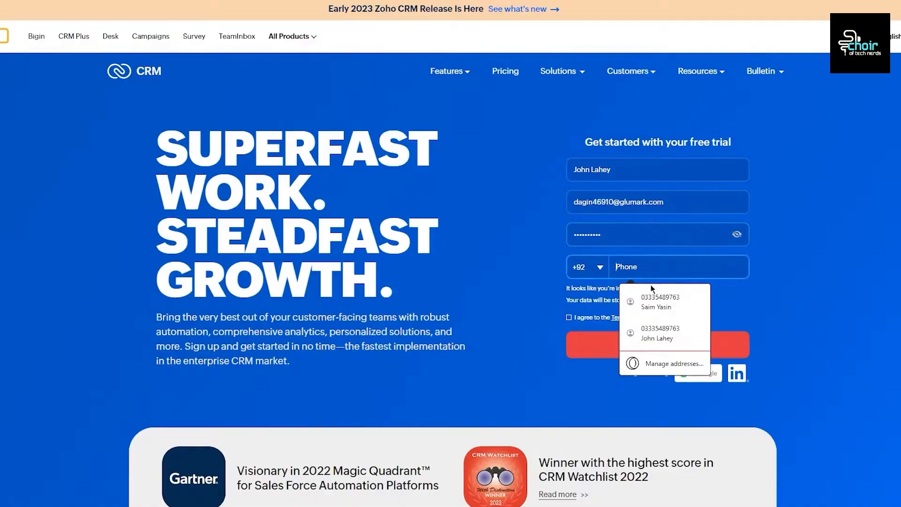
pyautogui.click(665, 305)
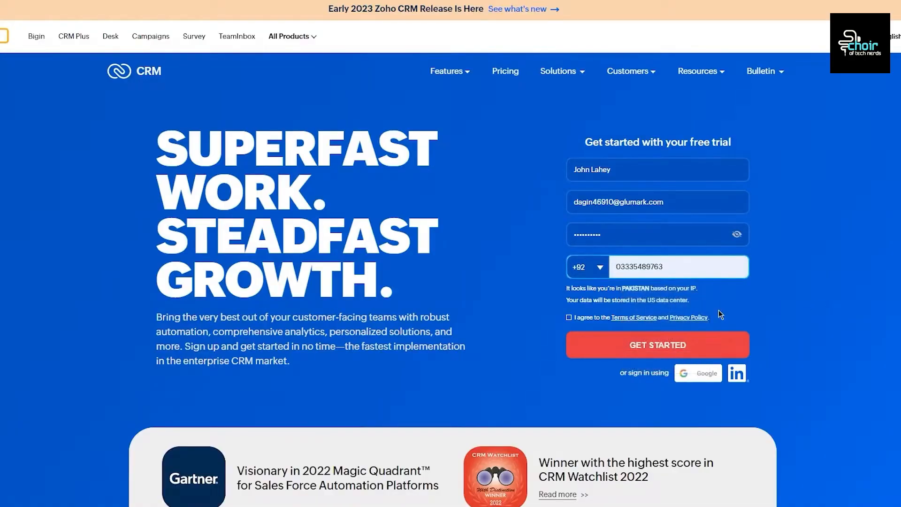
pyautogui.click(569, 318)
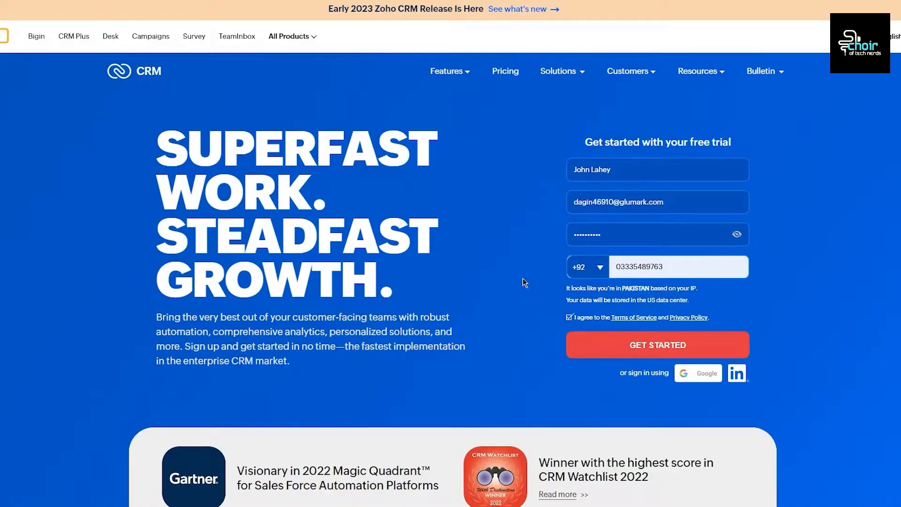
pyautogui.click(650, 347)
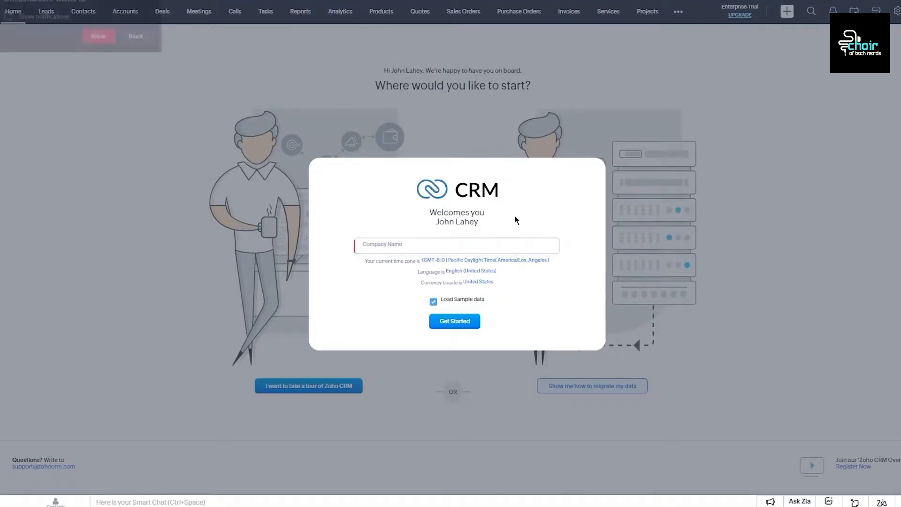
# Step: Enter the company name, keep Load Sample data checked, and finish the welcome setup
pyautogui.click(366, 247)
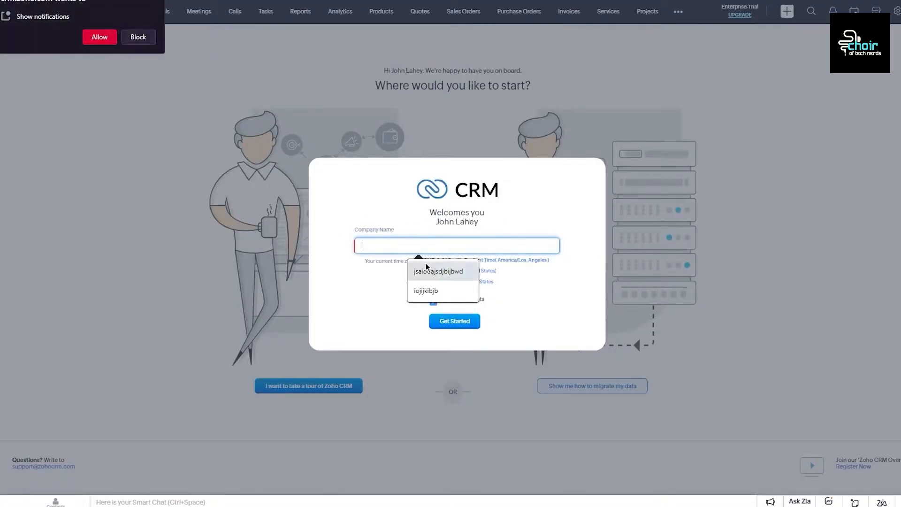
pyautogui.click(375, 216)
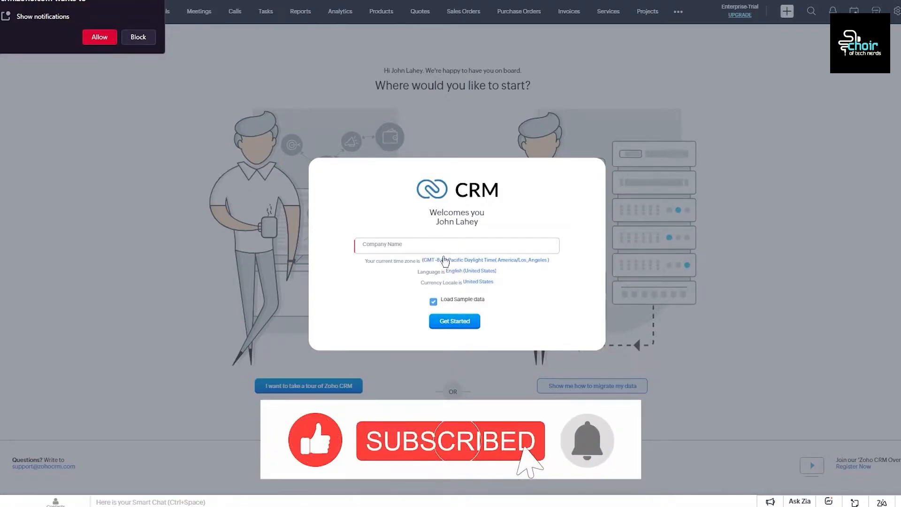
pyautogui.click(493, 248)
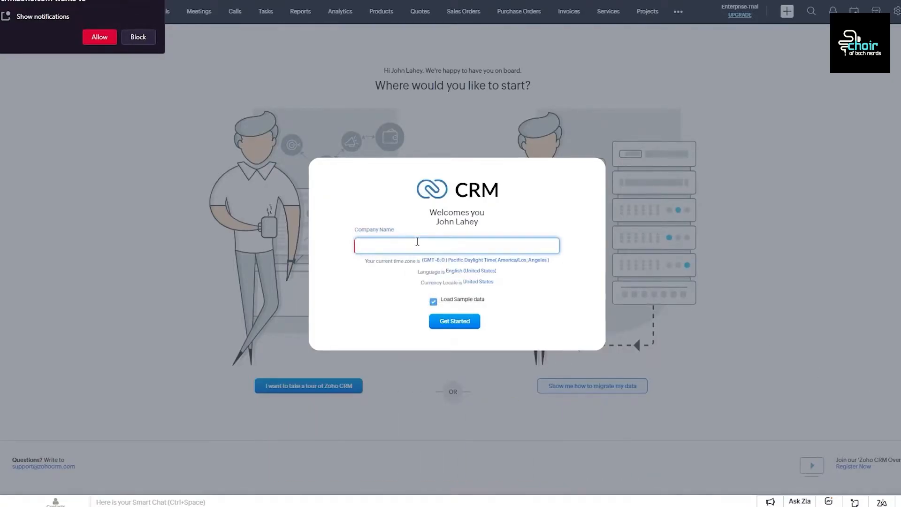
pyautogui.write("john's company")
pyautogui.click(441, 304)
pyautogui.click(440, 305)
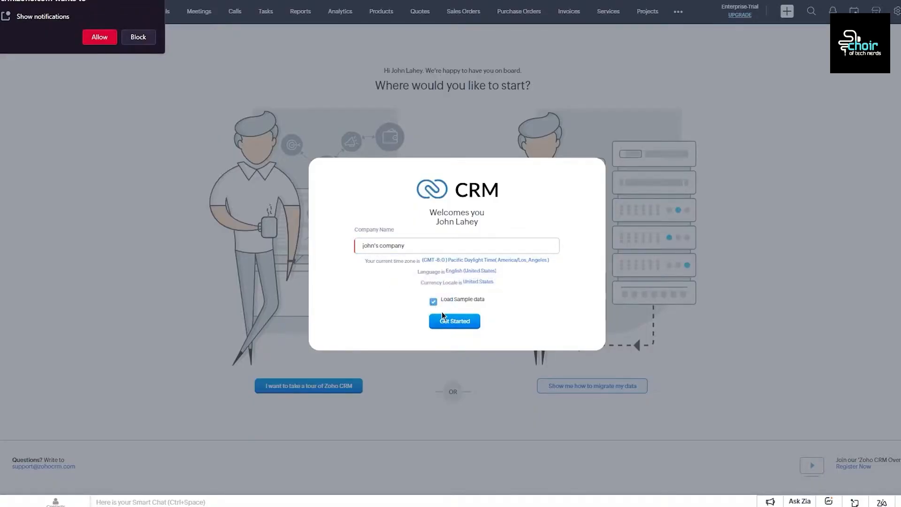
pyautogui.click(440, 322)
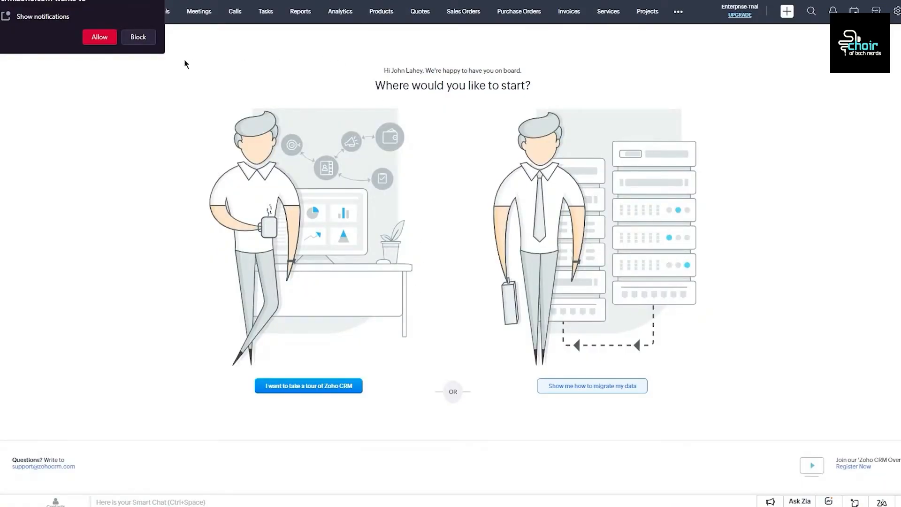
# Step: Block the browser notification request and scroll through the Home dashboard widgets
pyautogui.click(159, 8)
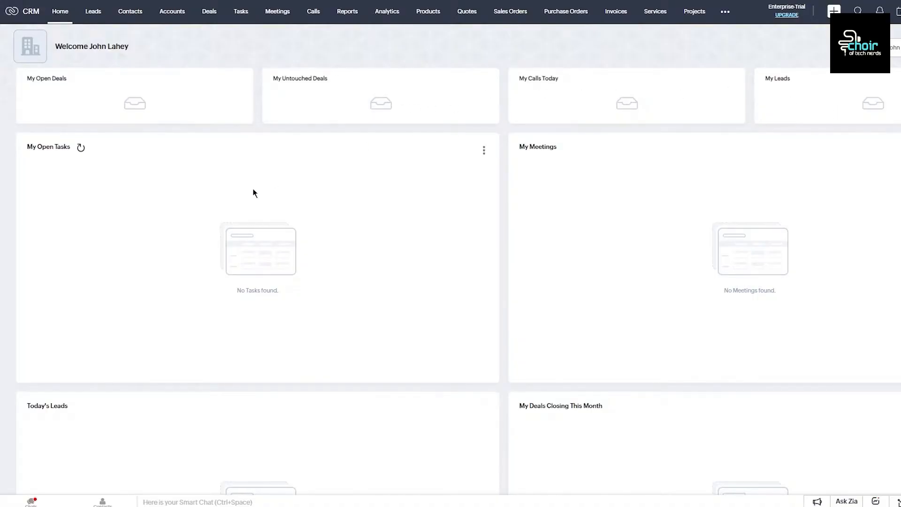
pyautogui.scroll(-7, 724, 230)
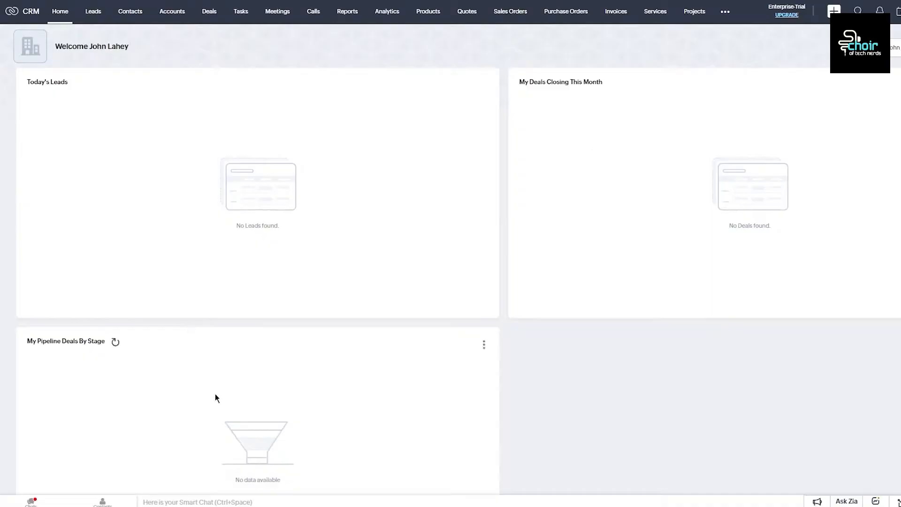
pyautogui.scroll(-2, 255, 319)
pyautogui.scroll(9, 525, 280)
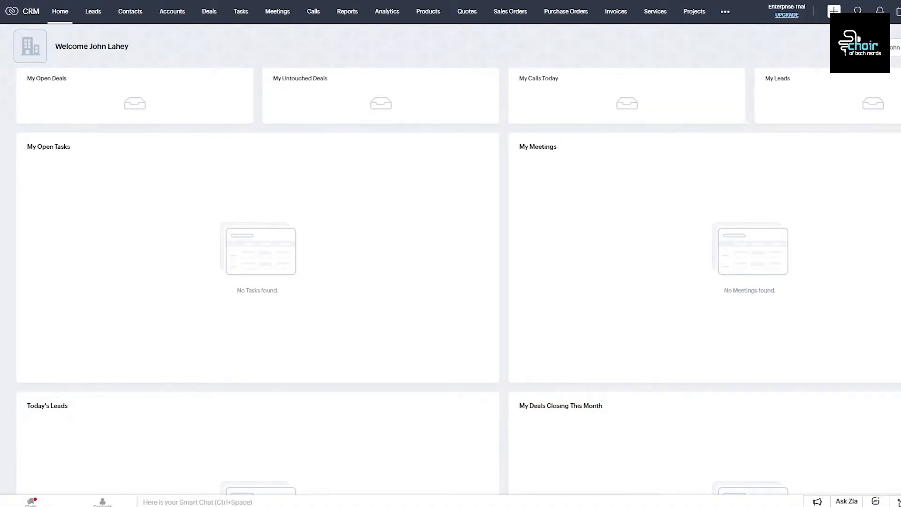
# Step: Browse the dashboard options and home page views, dismiss the sample data message, and scroll down
pyautogui.click(886, 48)
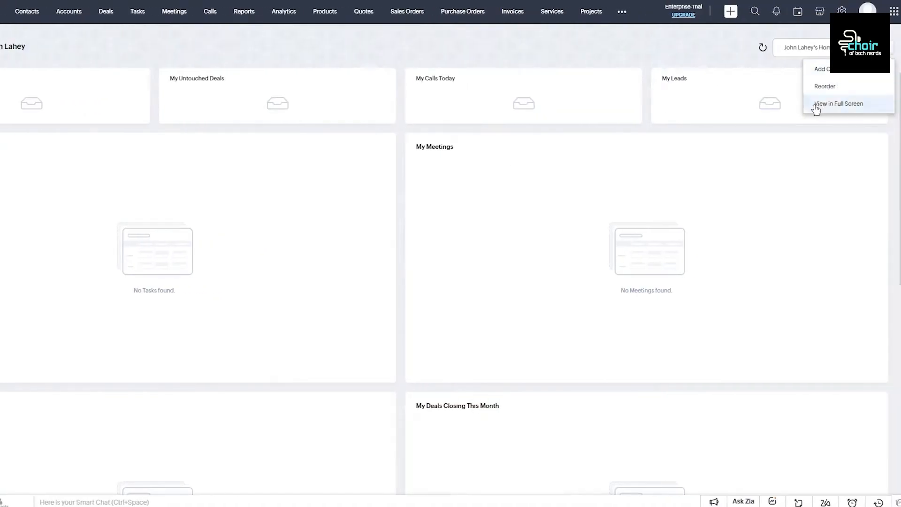
pyautogui.click(846, 47)
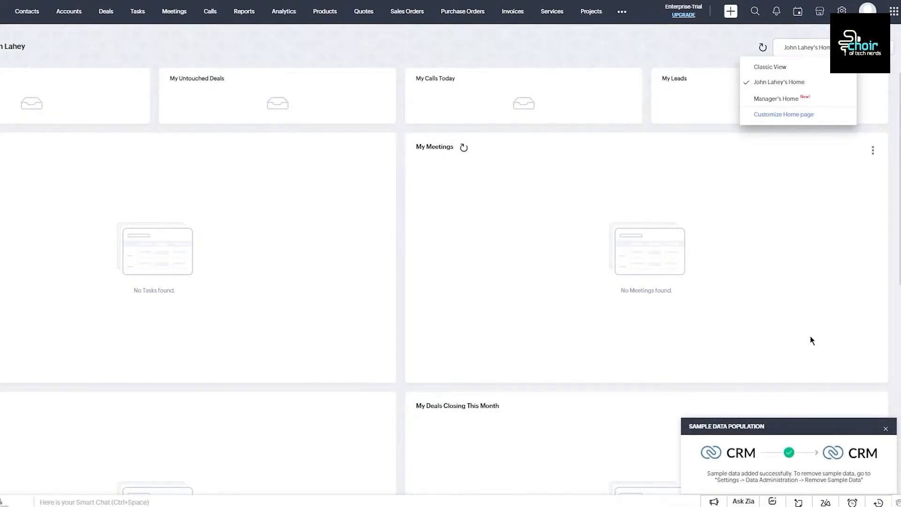
pyautogui.click(886, 429)
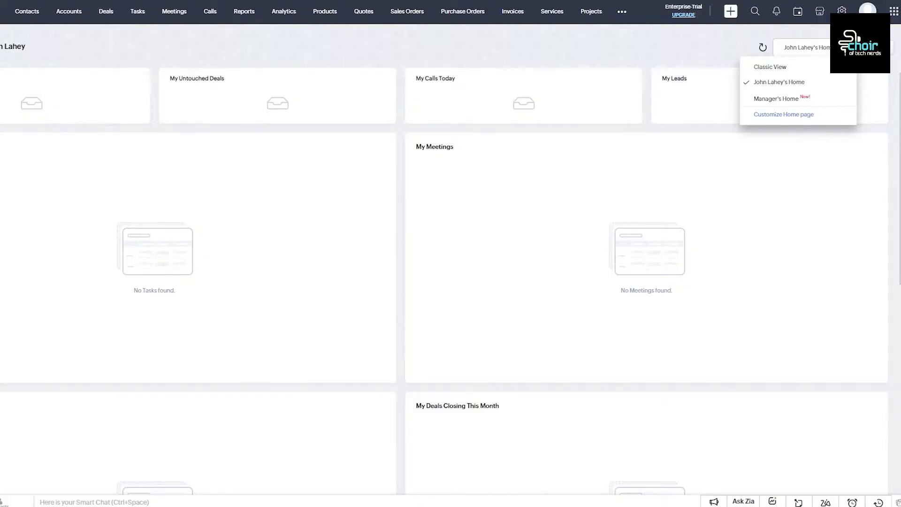
pyautogui.click(426, 60)
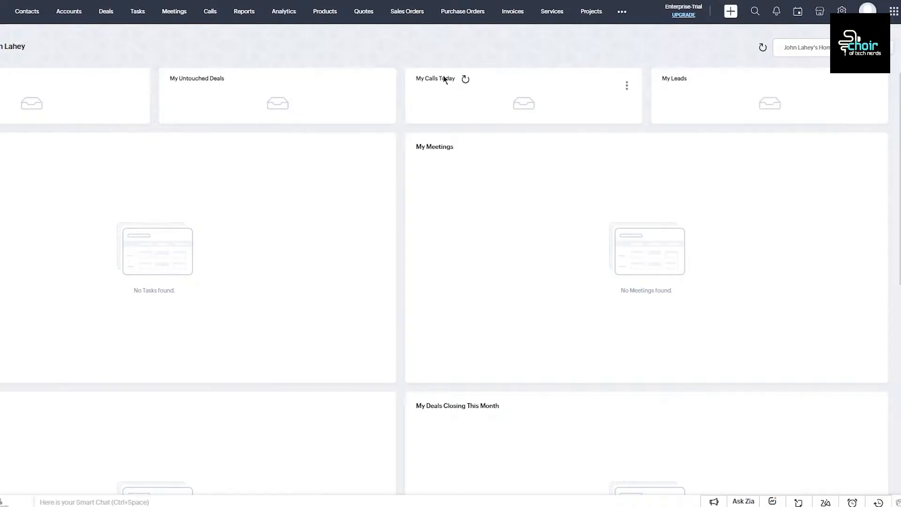
pyautogui.click(804, 48)
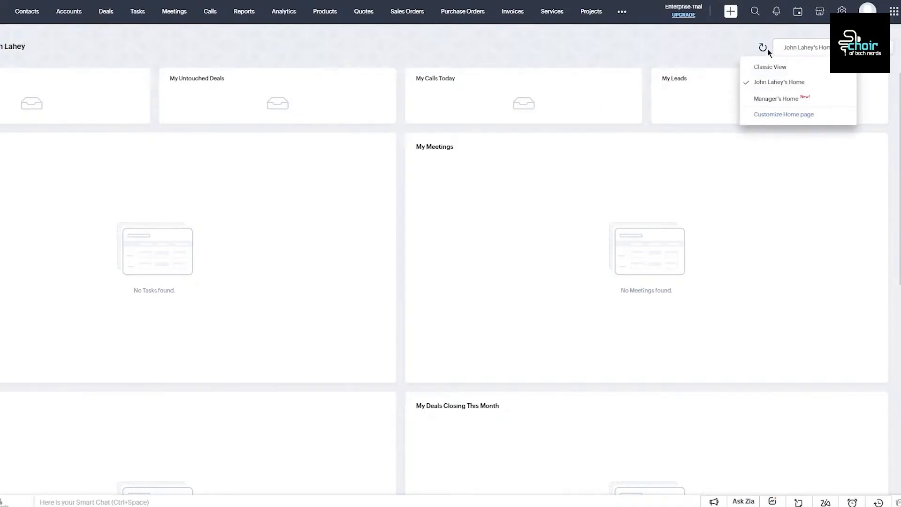
pyautogui.click(729, 49)
pyautogui.click(895, 53)
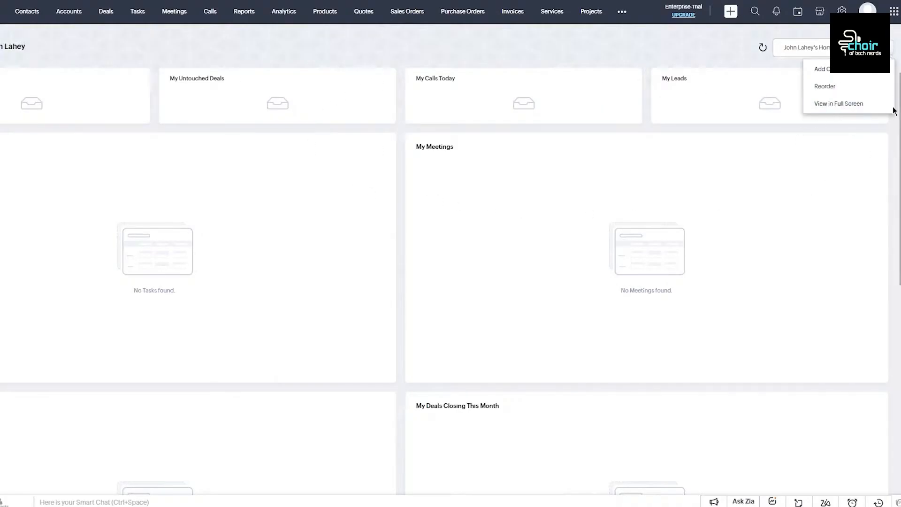
pyautogui.scroll(-10, 702, 137)
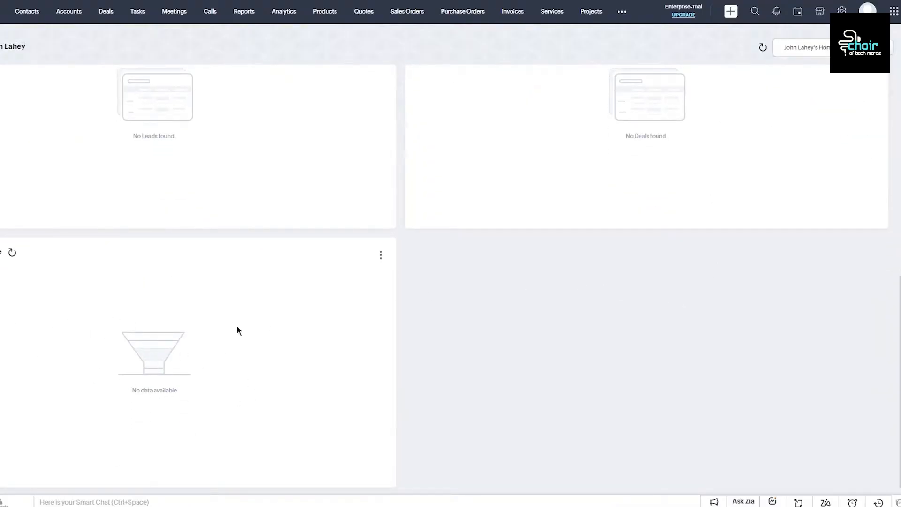
pyautogui.scroll(10, 282, 295)
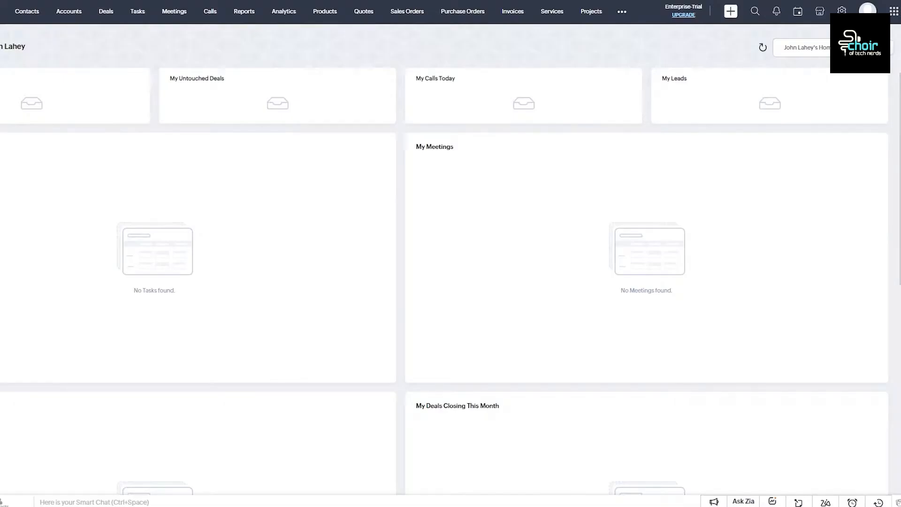
# Step: Add a Leads THIS MONTH component named 'ljgjgjkh' from an existing dashboard
pyautogui.click(885, 48)
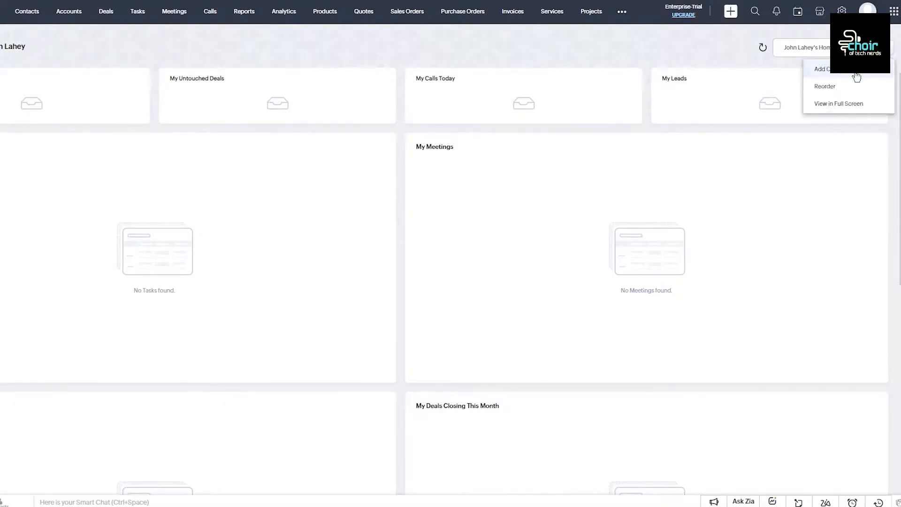
pyautogui.click(842, 71)
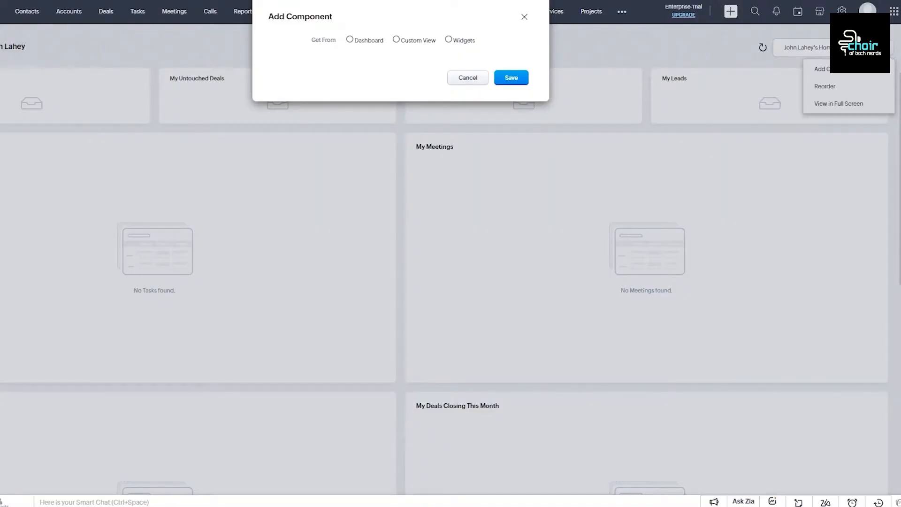
pyautogui.click(367, 41)
pyautogui.write('ljgjgjkh')
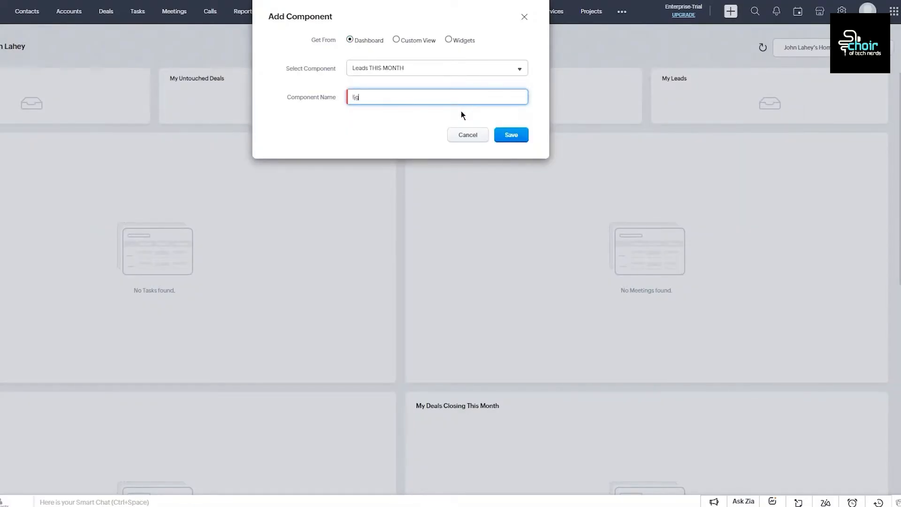
pyautogui.click(507, 136)
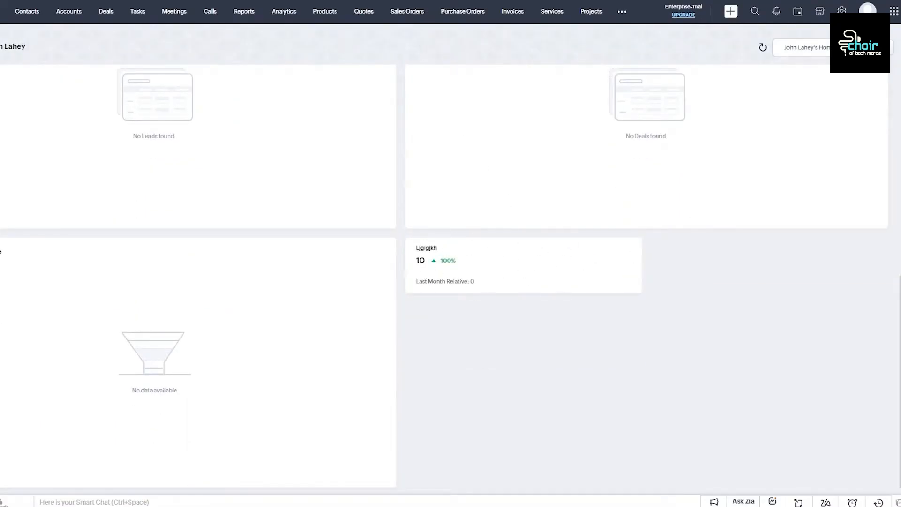
pyautogui.scroll(8, 755, 141)
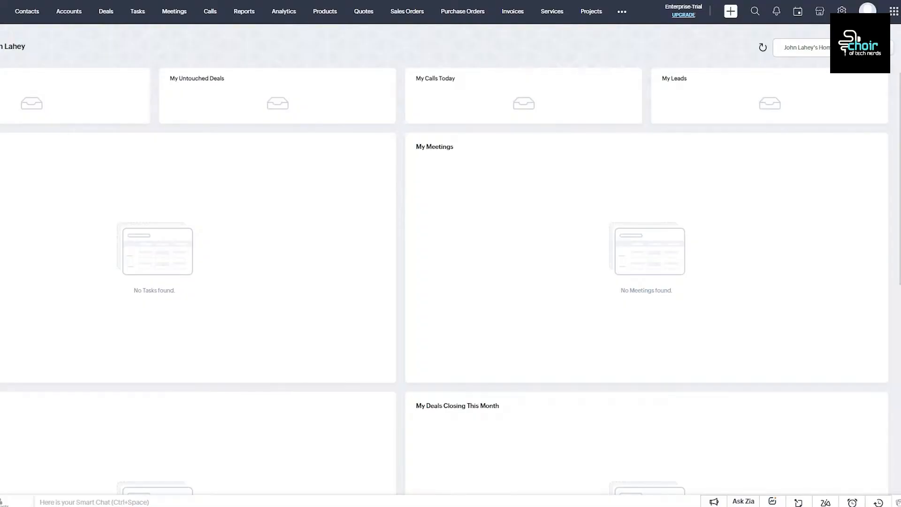
# Step: Open the Signals notifications panel, then close it by switching to the calendar
pyautogui.click(777, 12)
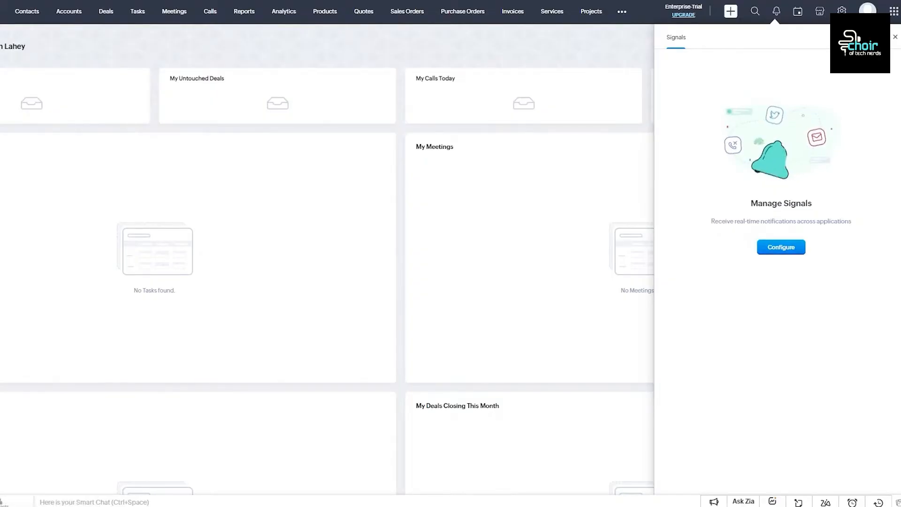
pyautogui.click(803, 15)
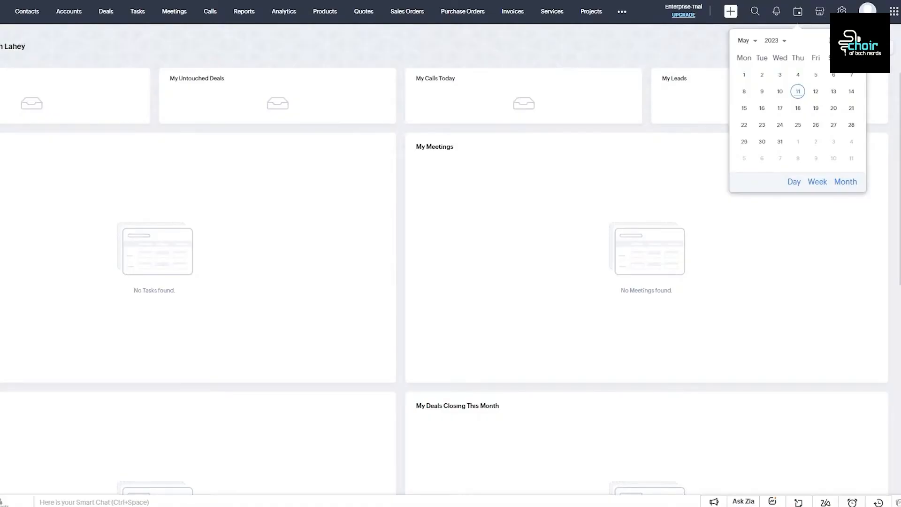
# Step: Open the list of all Zoho apps
pyautogui.click(894, 12)
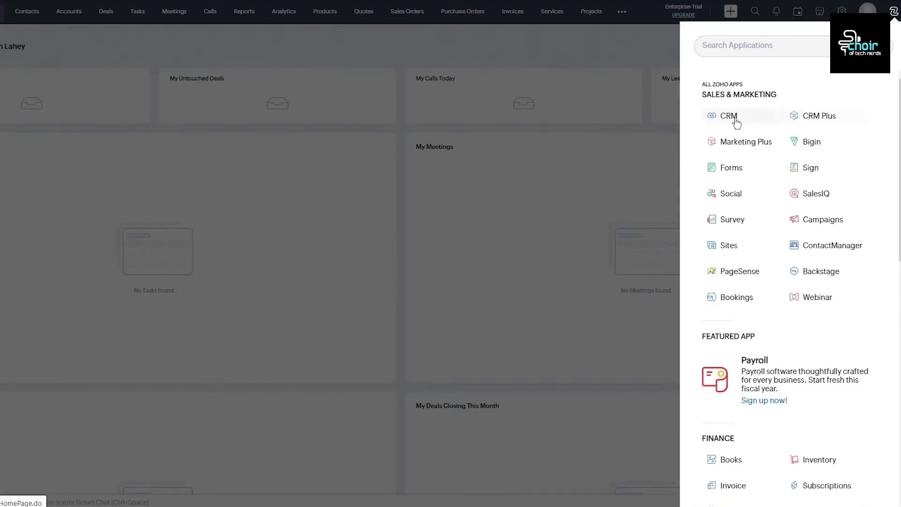
pyautogui.click(590, 130)
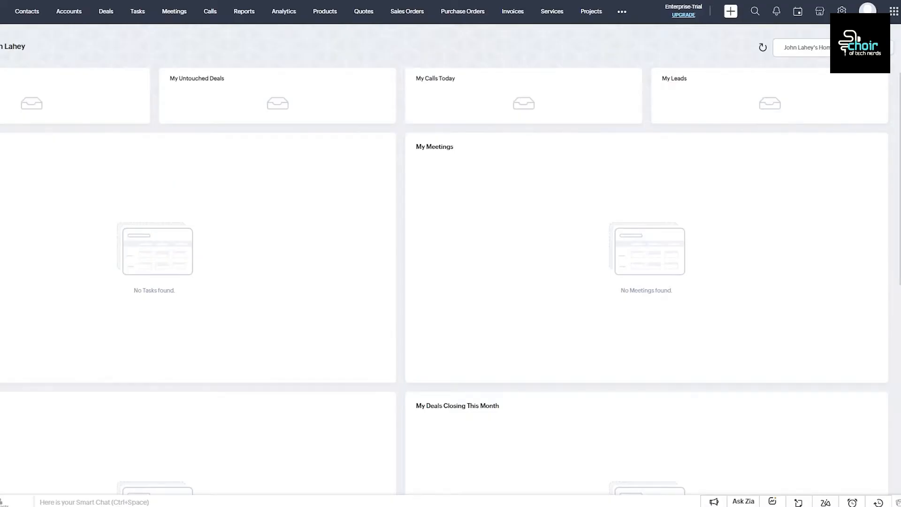
# Step: Start a new Custom View dashboard component with Leads as its module
pyautogui.click(883, 47)
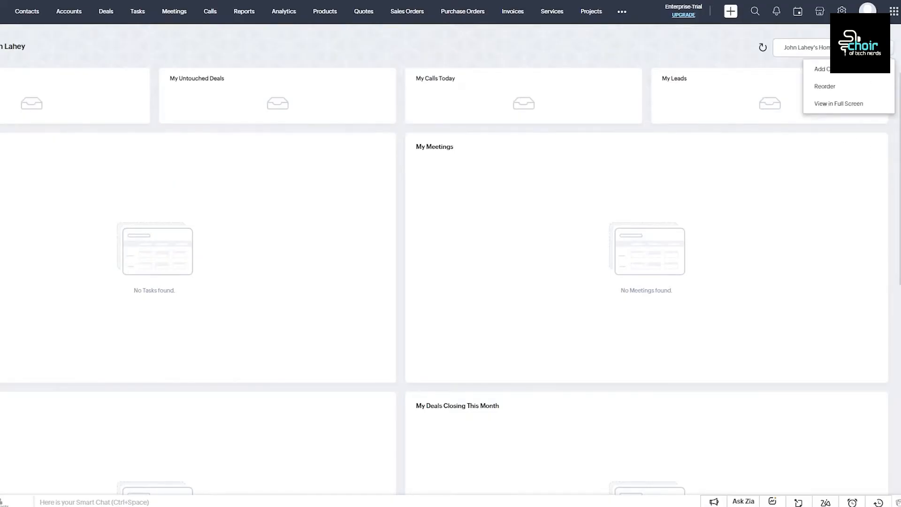
pyautogui.click(854, 75)
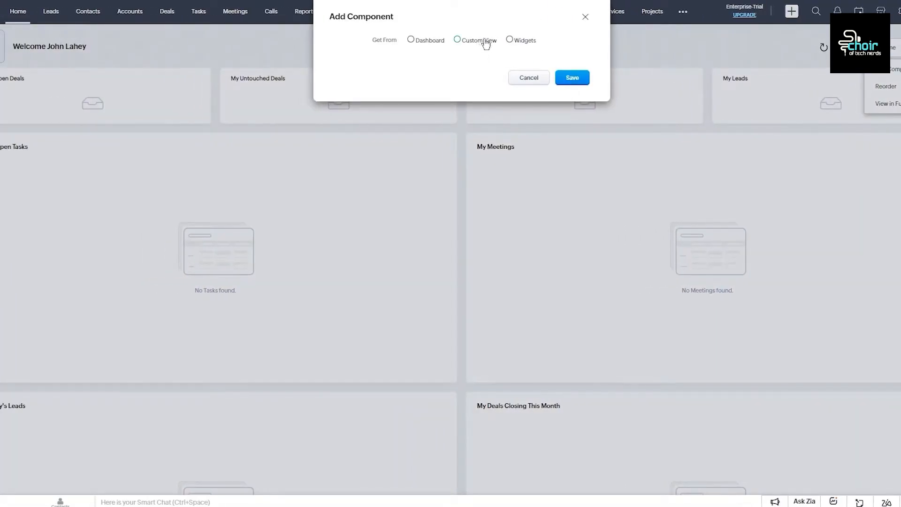
pyautogui.click(468, 38)
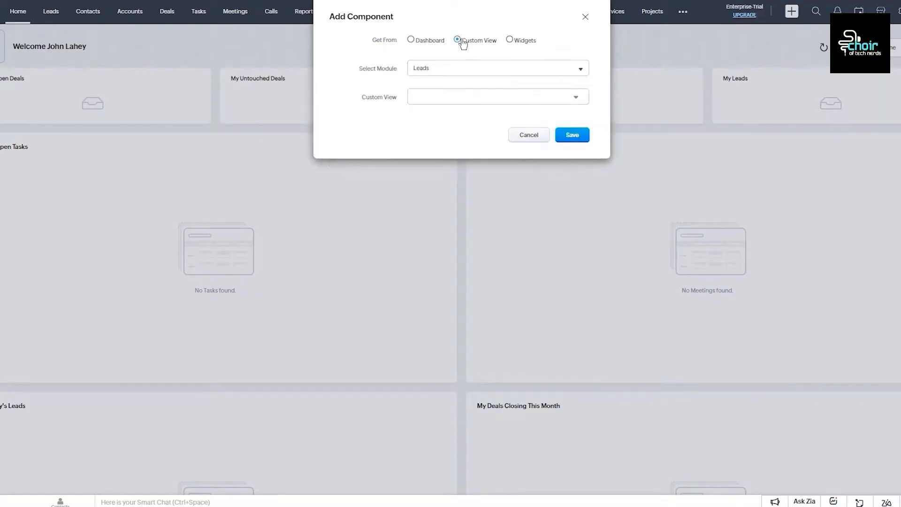
pyautogui.click(487, 79)
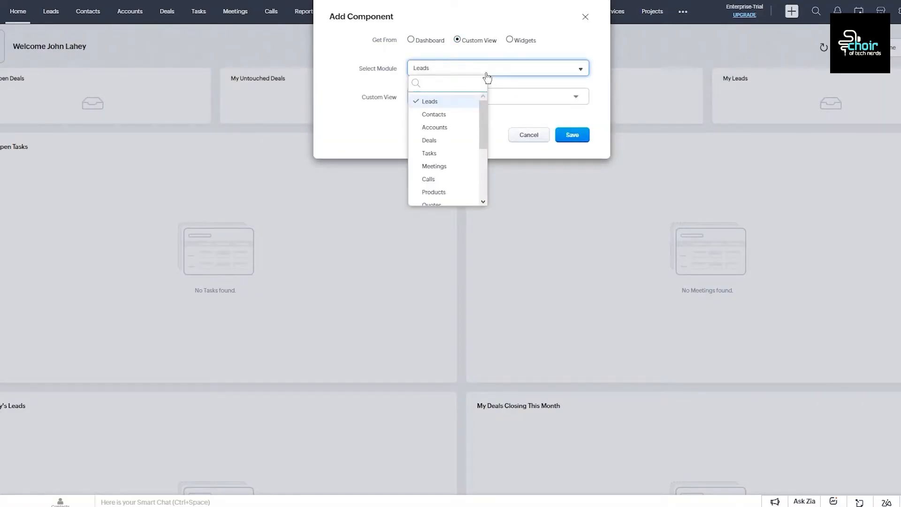
pyautogui.click(488, 78)
pyautogui.click(481, 71)
pyautogui.scroll(-3, 449, 161)
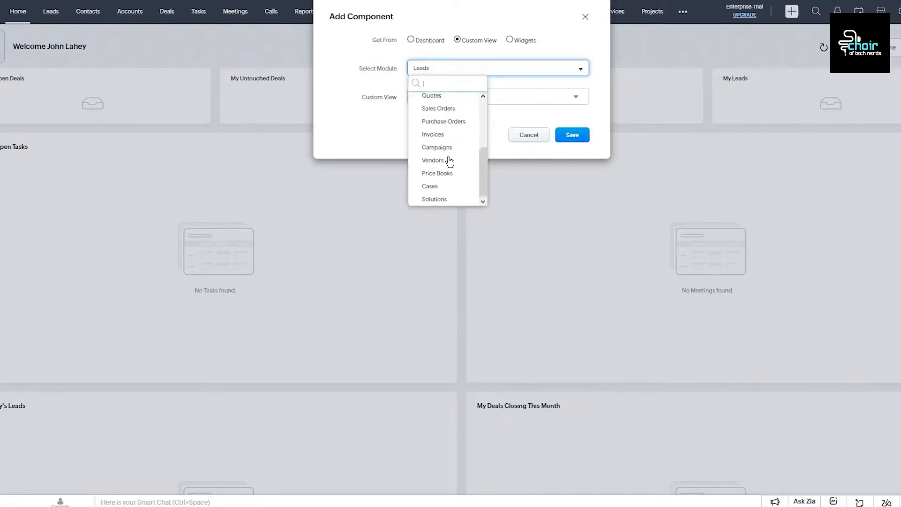
pyautogui.scroll(3, 448, 160)
pyautogui.click(450, 102)
# Step: Choose the All Leads view, name the component 'test comp', and save it
pyautogui.click(452, 98)
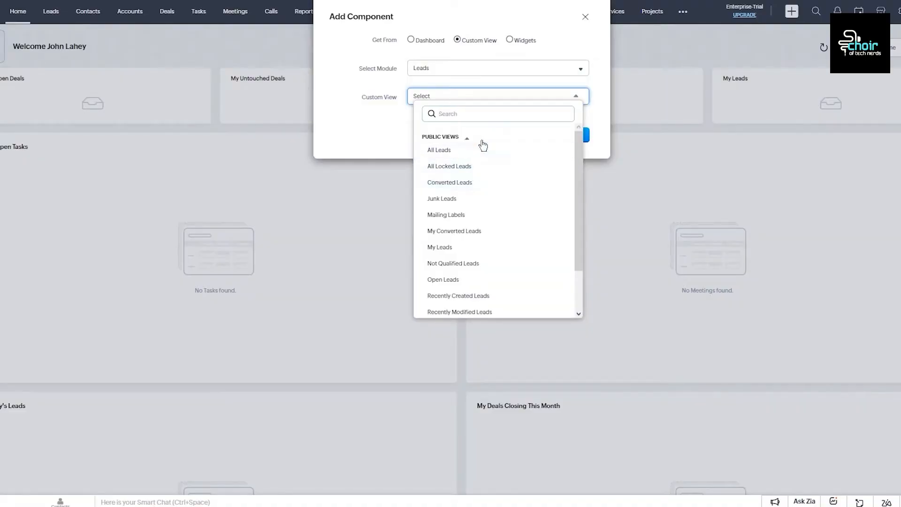
pyautogui.click(478, 138)
pyautogui.click(451, 97)
pyautogui.click(448, 99)
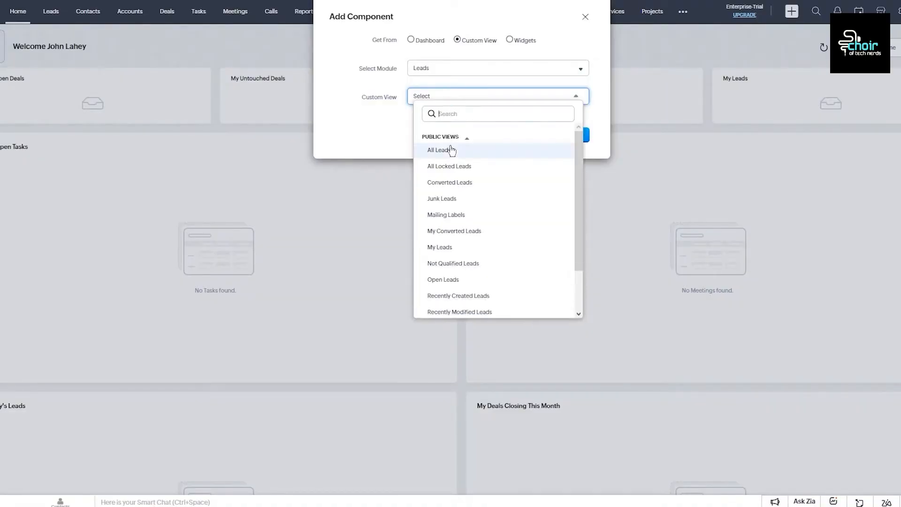
pyautogui.click(451, 147)
pyautogui.click(455, 127)
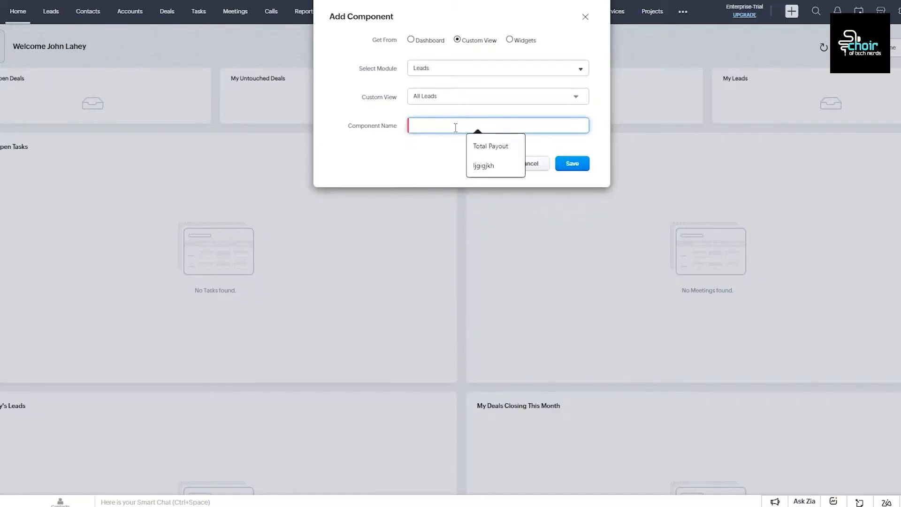
pyautogui.write('t')
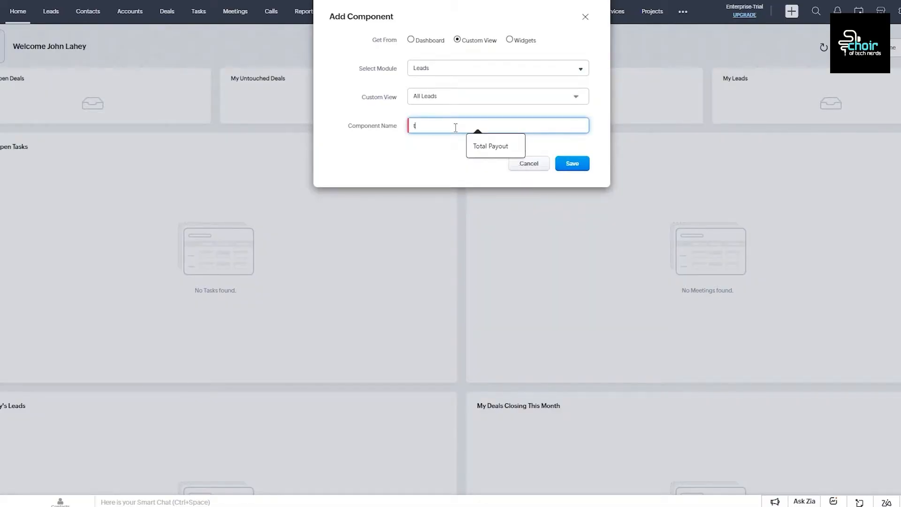
pyautogui.write('est comp')
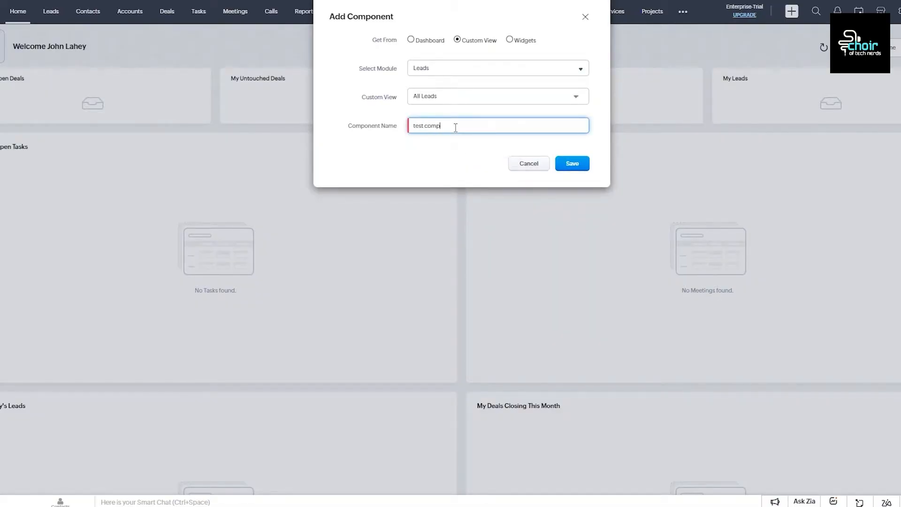
pyautogui.click(569, 165)
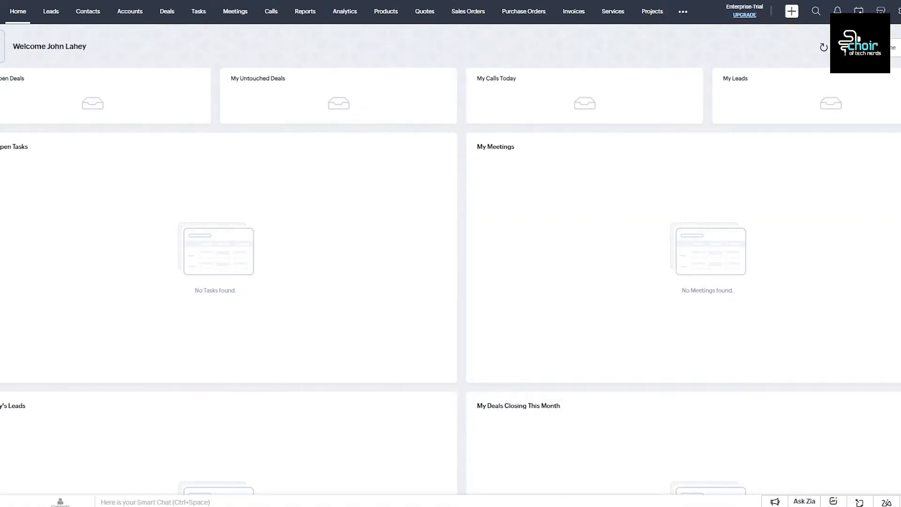
# Step: Scroll down to the test comp widget and back up
pyautogui.scroll(-8, 551, 269)
pyautogui.scroll(-3, 547, 269)
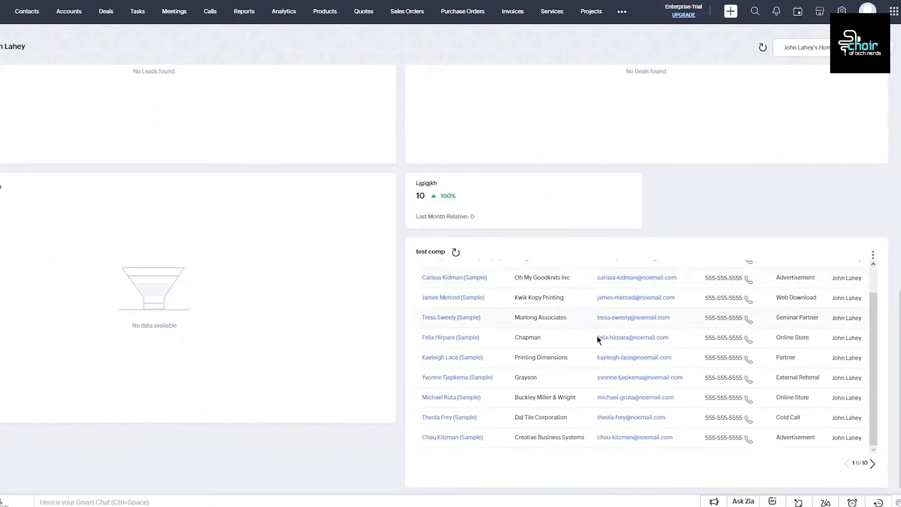
pyautogui.scroll(1, 597, 339)
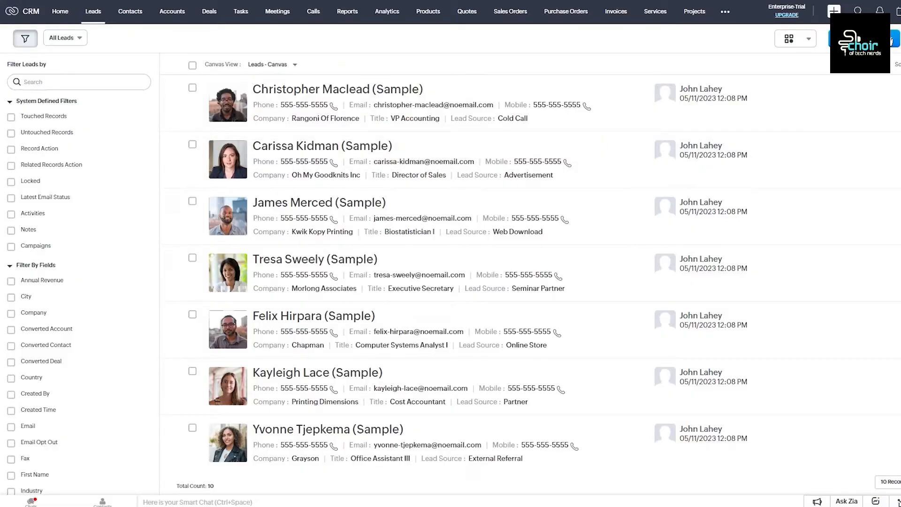
# Step: Choose Import Leads from the Create Lead options menu
pyautogui.click(891, 40)
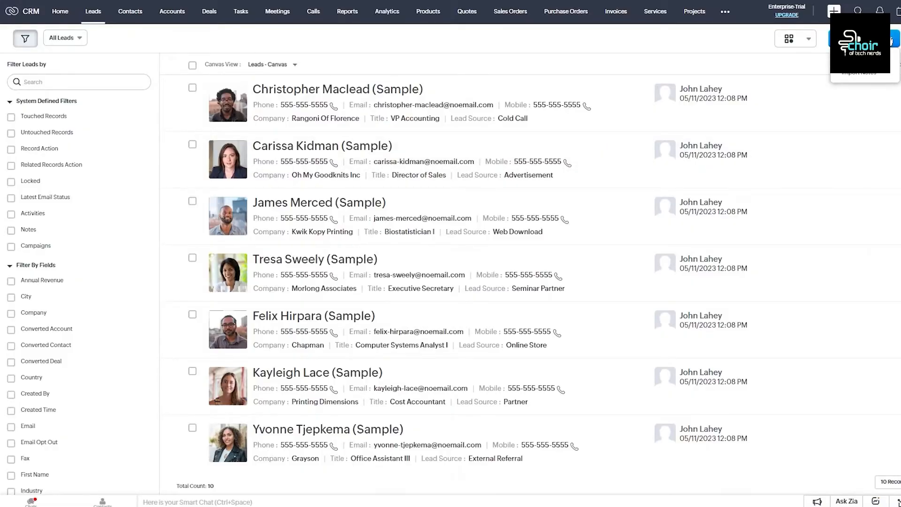
pyautogui.click(872, 58)
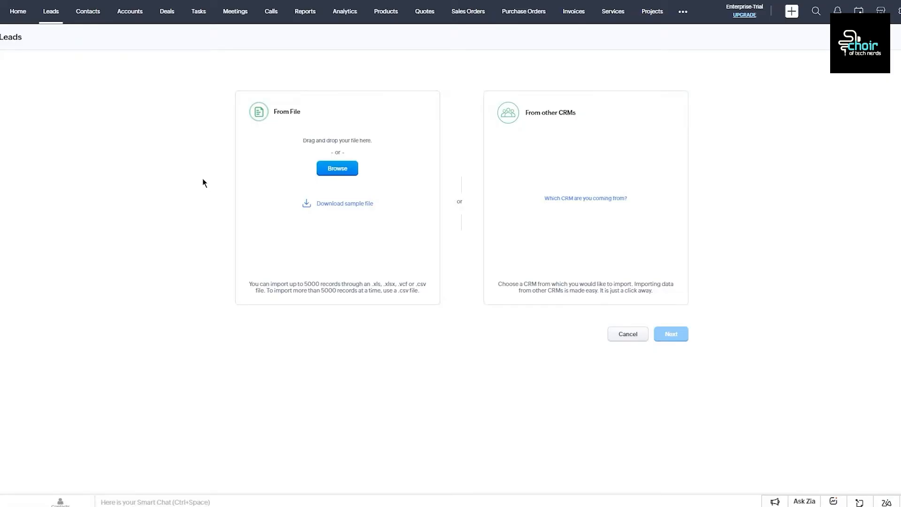
# Step: Download the leads sample CSV, review its header and sample rows in Excel, then close it
pyautogui.click(341, 205)
pyautogui.click(779, 13)
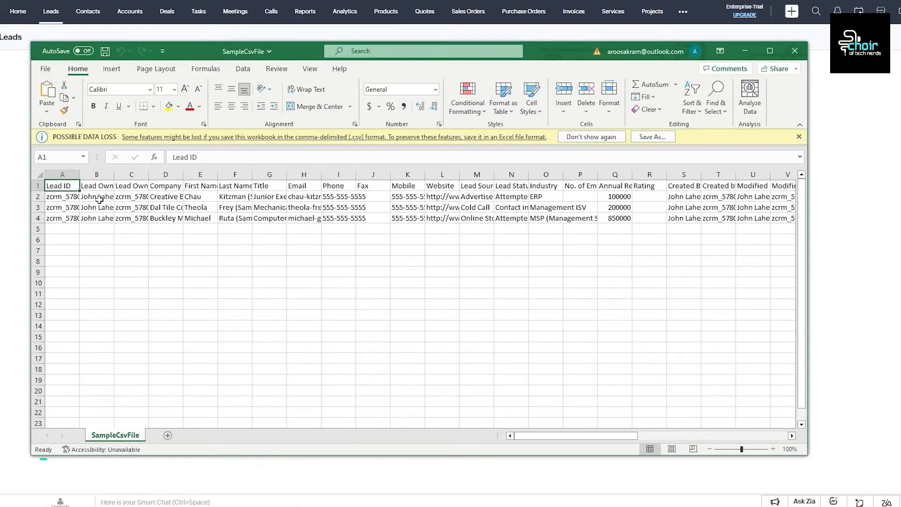
pyautogui.moveTo(64, 186); pyautogui.dragTo(807, 207)
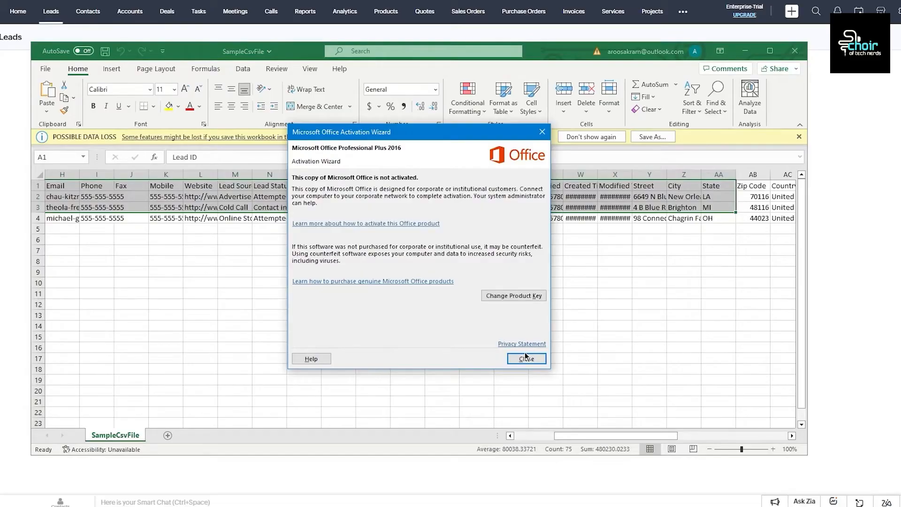
pyautogui.click(520, 359)
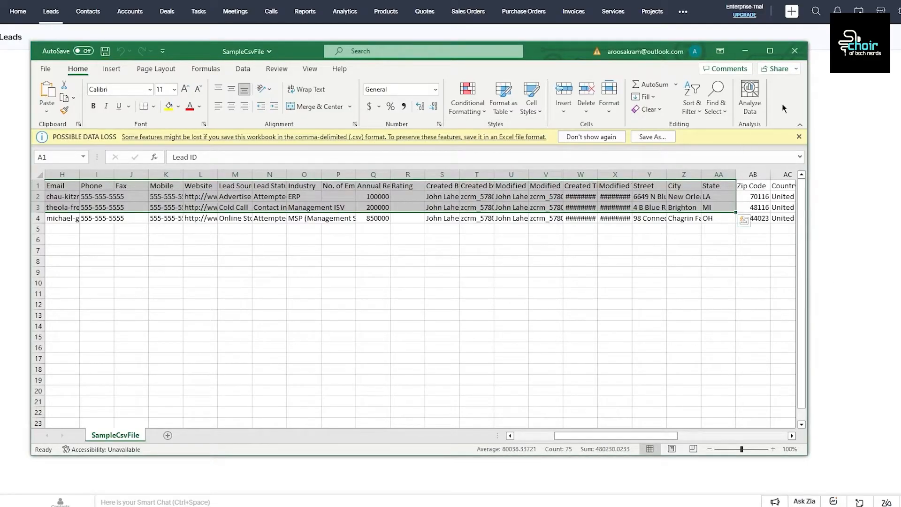
pyautogui.click(795, 51)
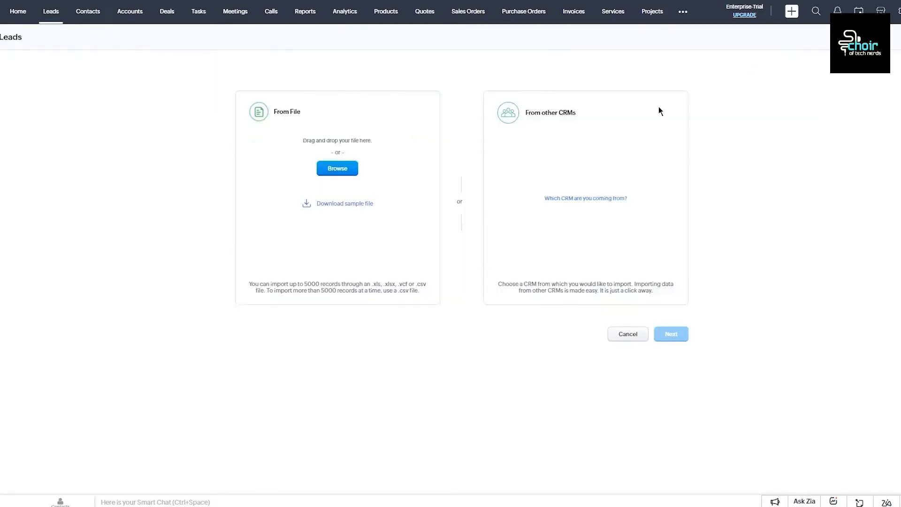
# Step: Upload SampleCsvFile.csv as the file to import into Leads
pyautogui.click(327, 171)
pyautogui.doubleClick(75, 22)
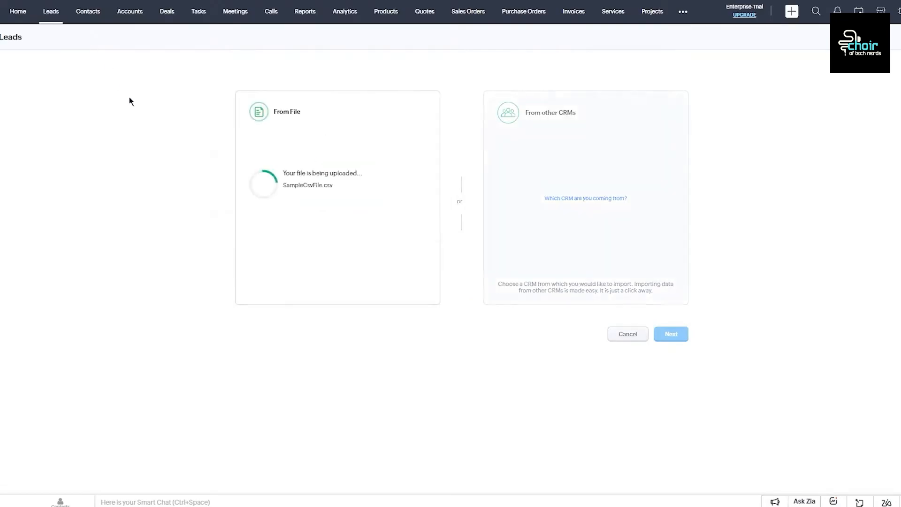
pyautogui.click(670, 334)
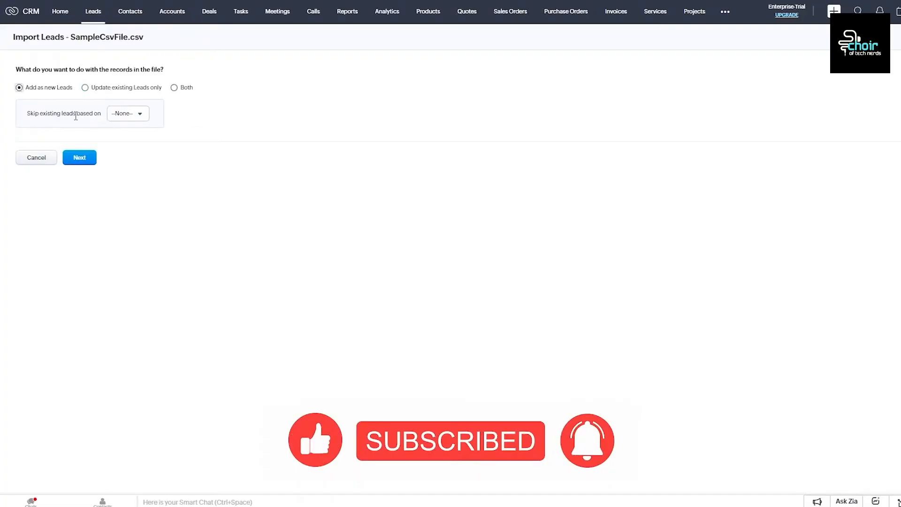
# Step: Import the records as new leads with no duplicate skipping, accepting the default field mapping
pyautogui.click(123, 115)
pyautogui.click(134, 113)
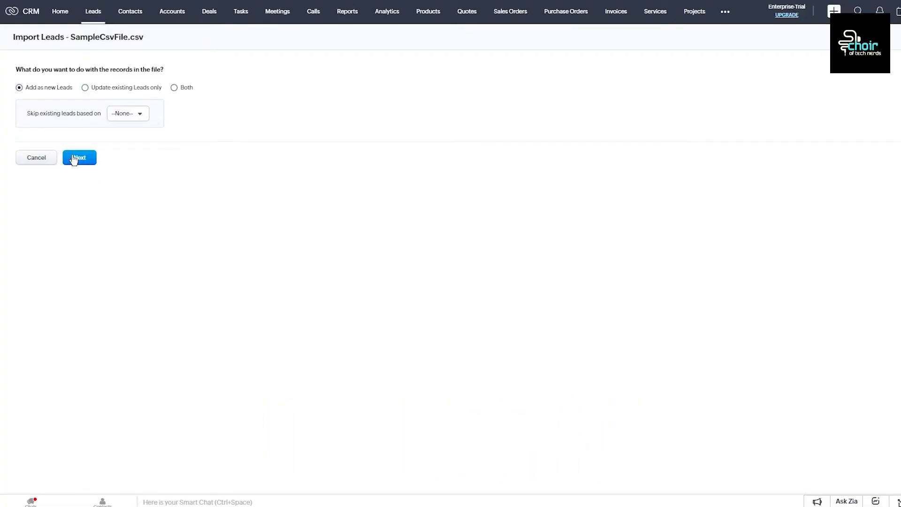
pyautogui.click(79, 158)
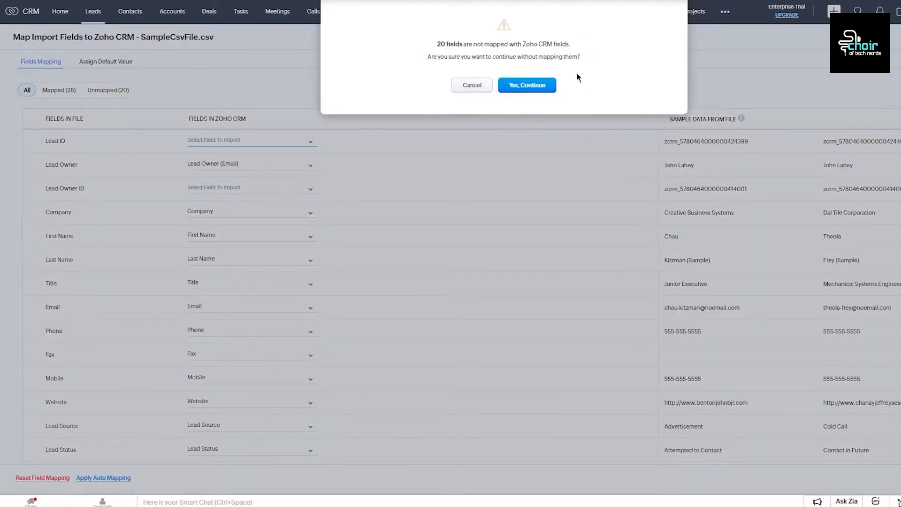
pyautogui.click(526, 85)
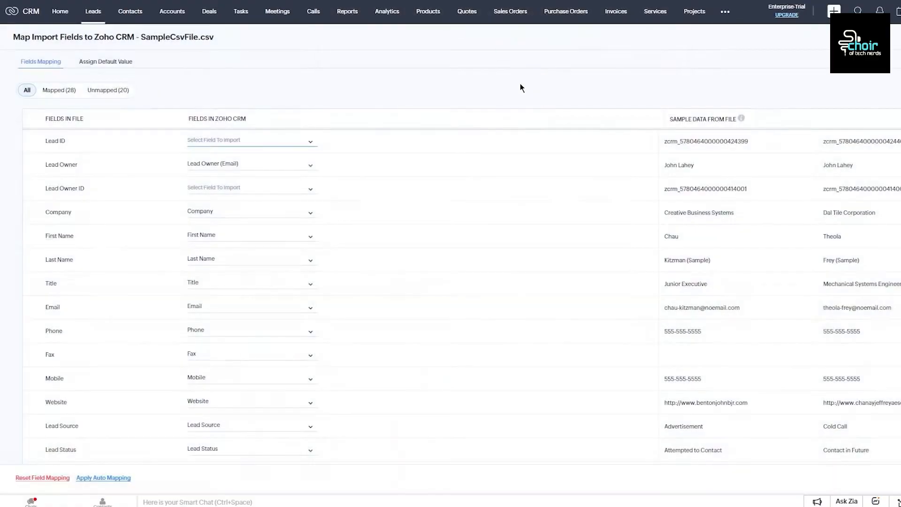
pyautogui.click(139, 294)
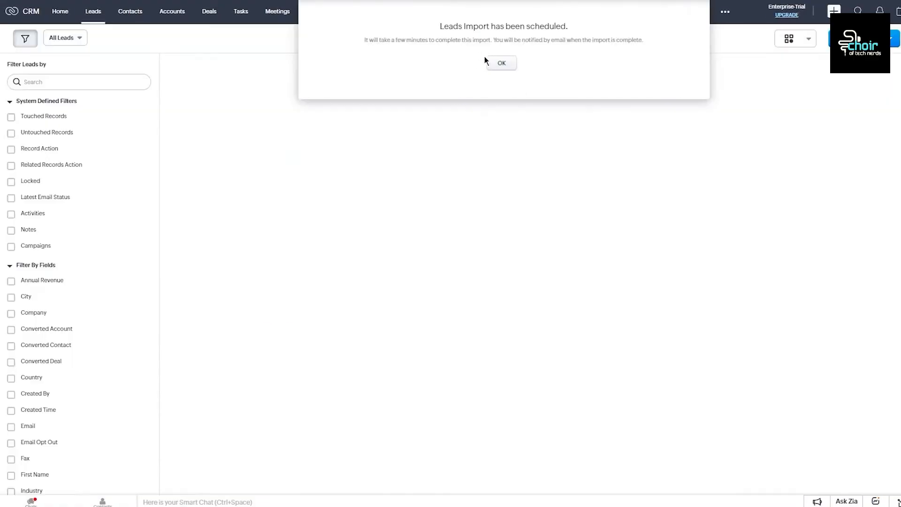
pyautogui.click(500, 63)
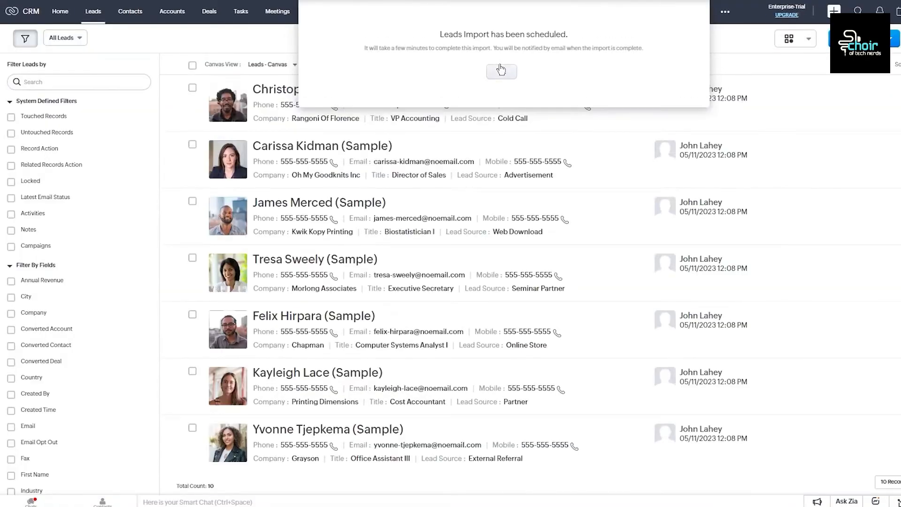
pyautogui.scroll(-3, 423, 146)
pyautogui.scroll(3, 424, 150)
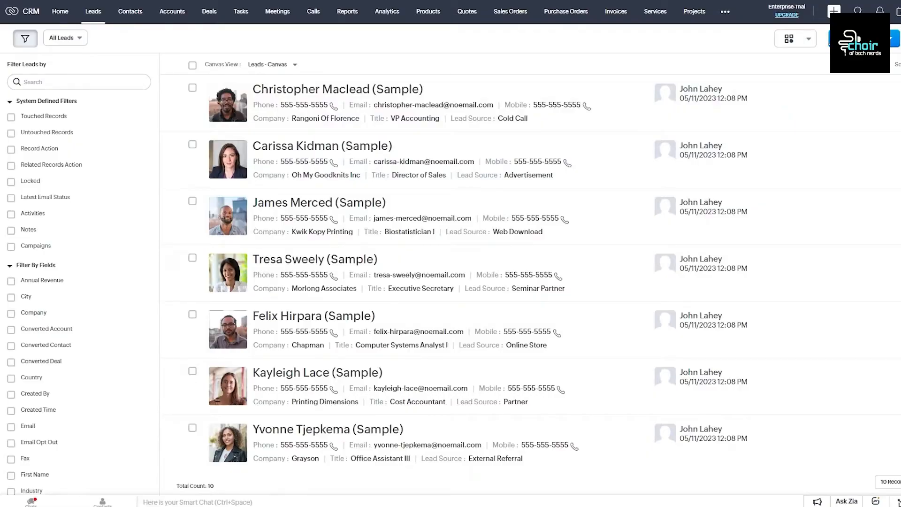
# Step: Start a new lead, keeping the default lead owner
pyautogui.click(855, 38)
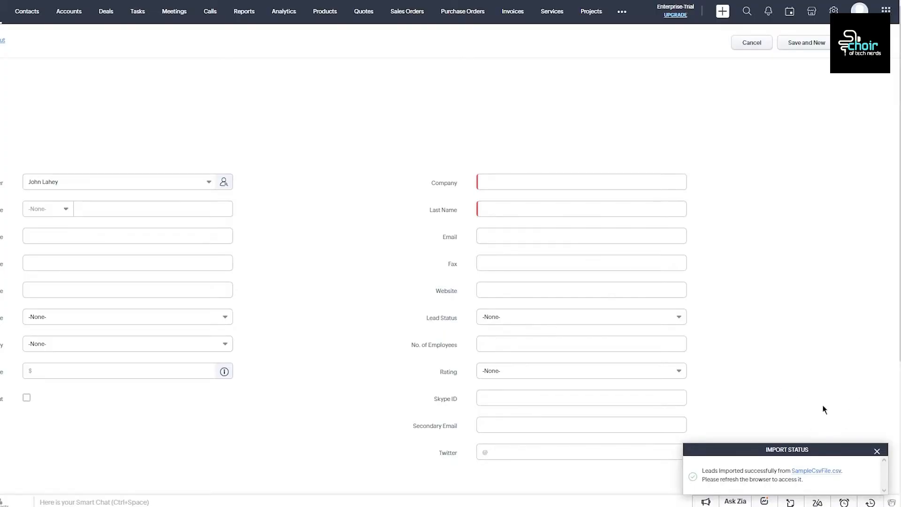
pyautogui.click(881, 452)
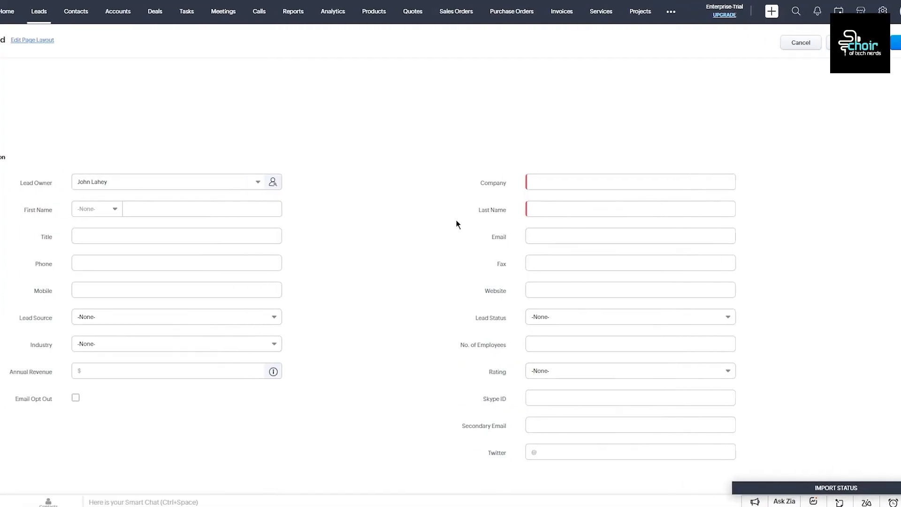
pyautogui.click(191, 192)
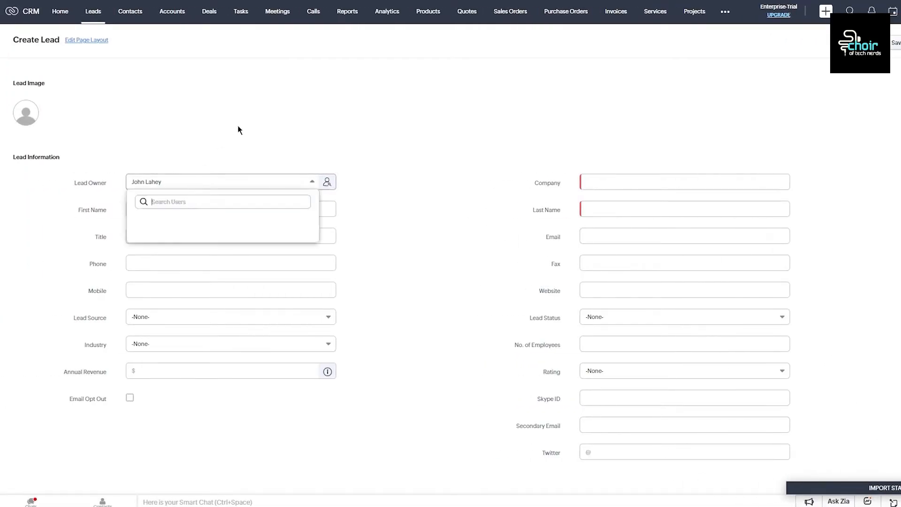
pyautogui.click(215, 183)
pyautogui.click(209, 187)
pyautogui.click(222, 136)
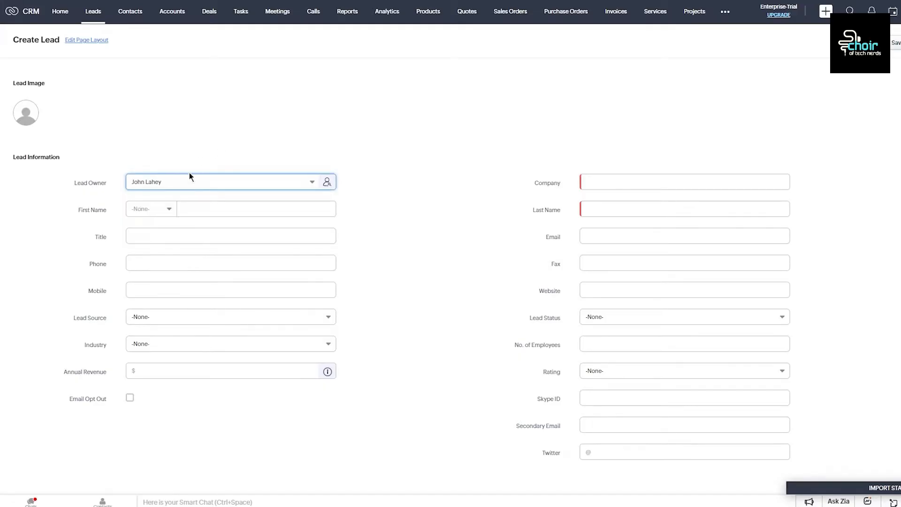
pyautogui.click(181, 180)
pyautogui.click(209, 137)
# Step: Enter the lead's first and last name and autofill the company and phone
pyautogui.click(210, 208)
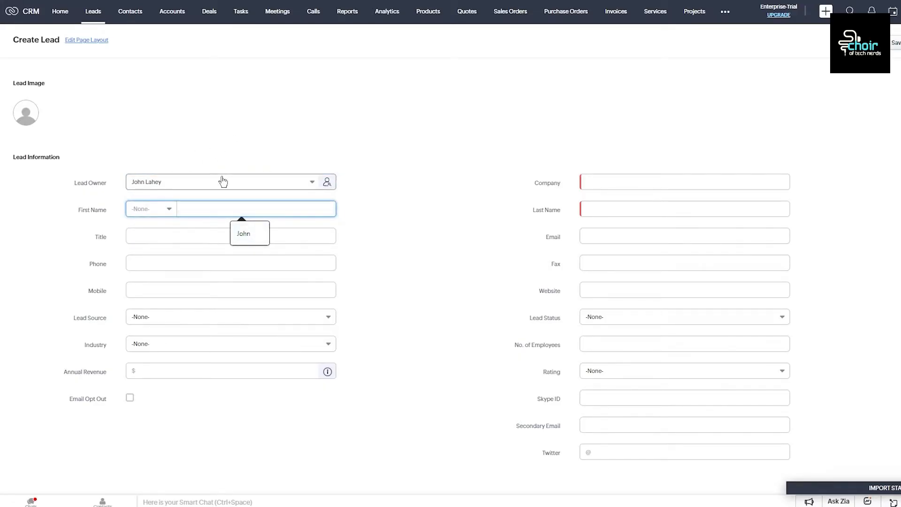
pyautogui.write('uggvg yuf')
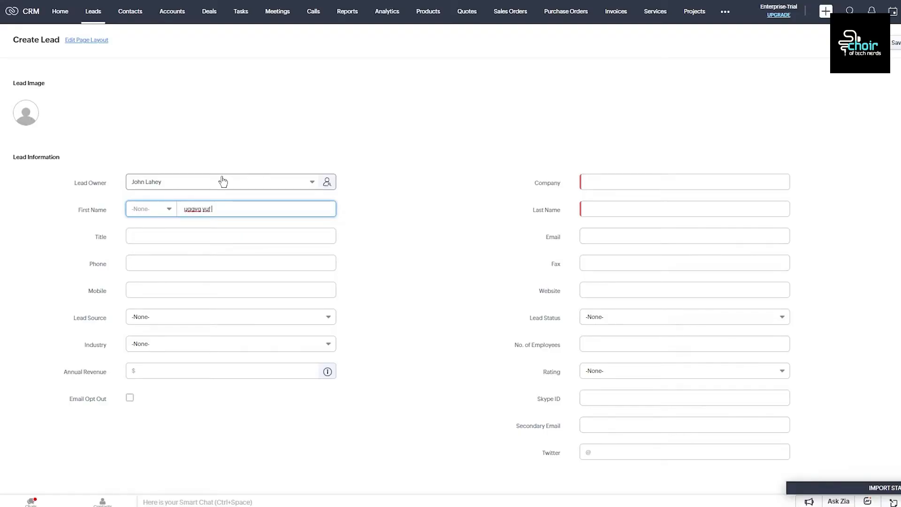
pyautogui.click(686, 210)
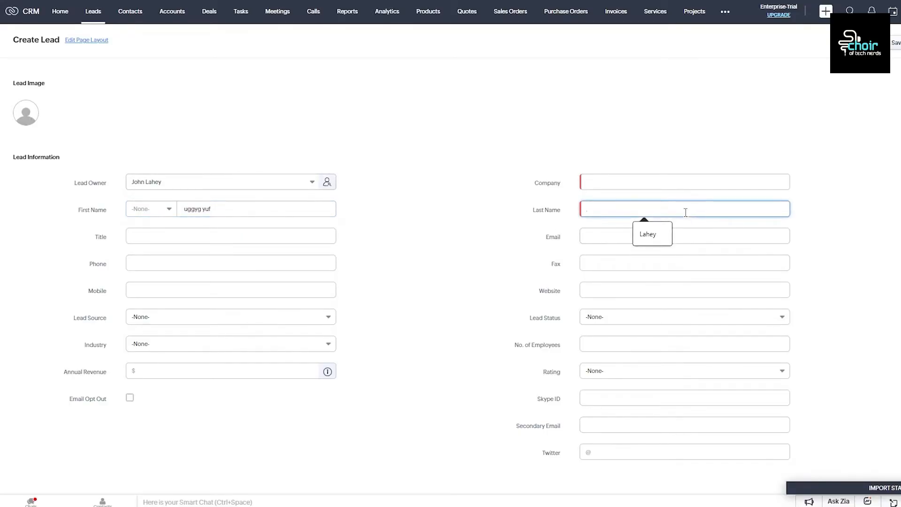
pyautogui.write('uk f fg j')
pyautogui.click(634, 185)
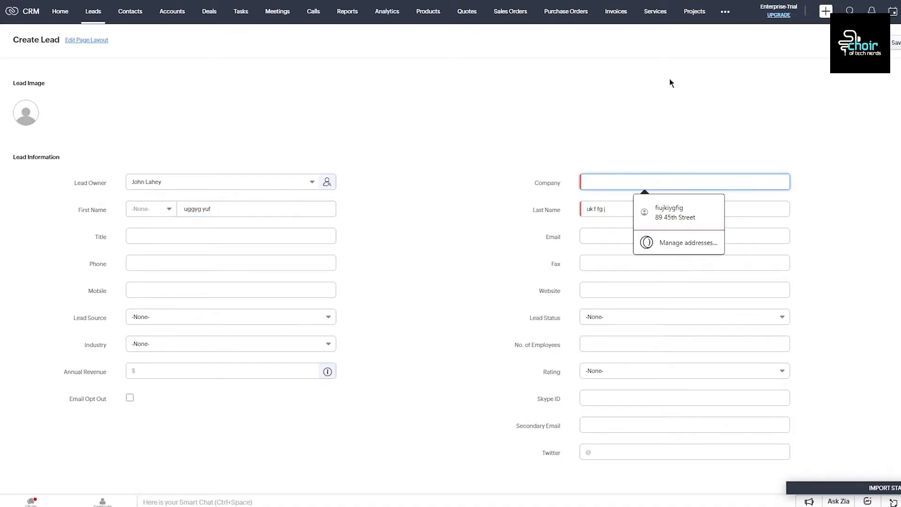
pyautogui.click(666, 216)
pyautogui.click(717, 168)
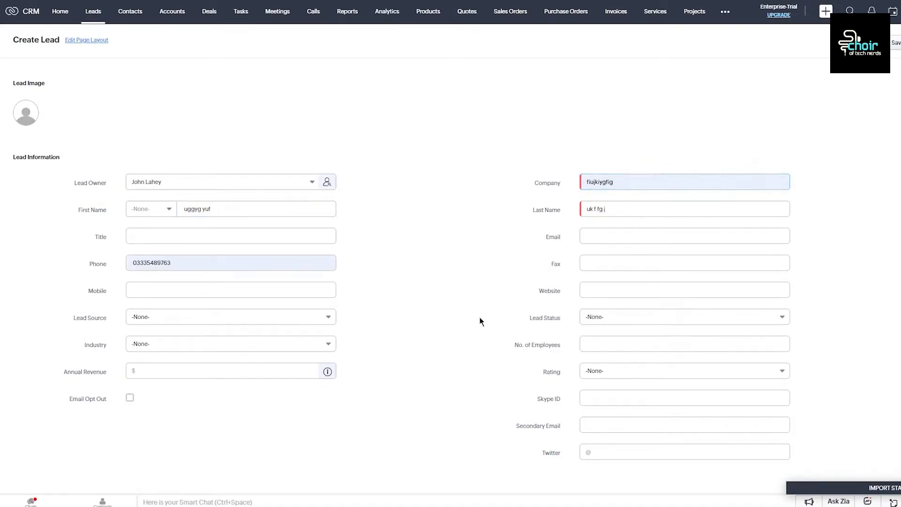
# Step: Set the title to Vice president and the salutation to Mr
pyautogui.click(168, 240)
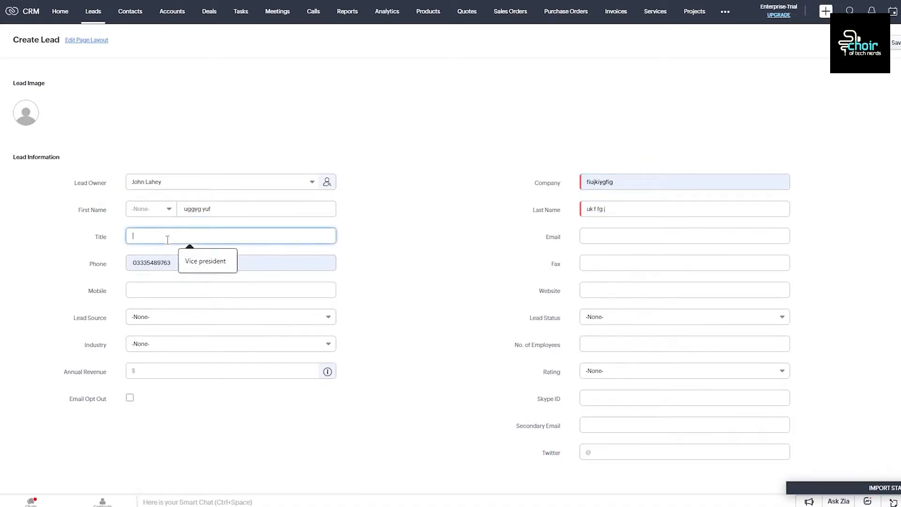
pyautogui.click(197, 261)
pyautogui.click(58, 209)
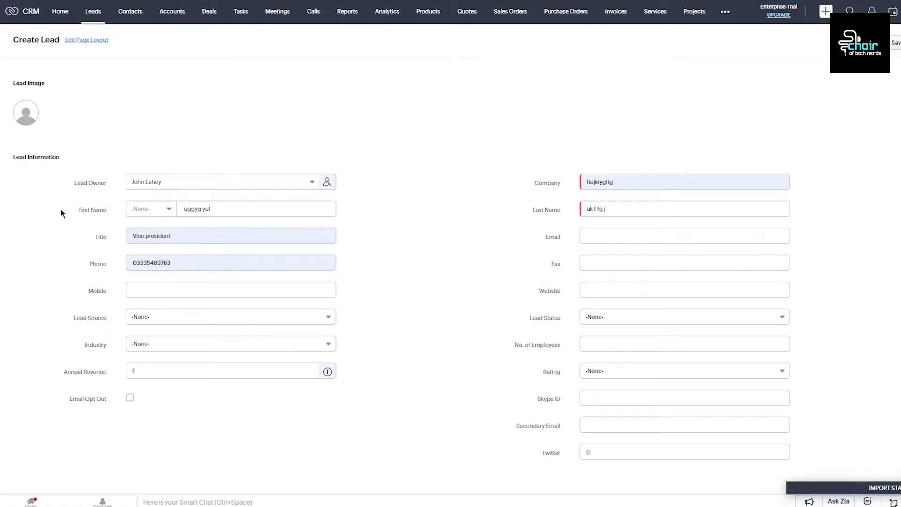
pyautogui.click(150, 209)
pyautogui.click(136, 243)
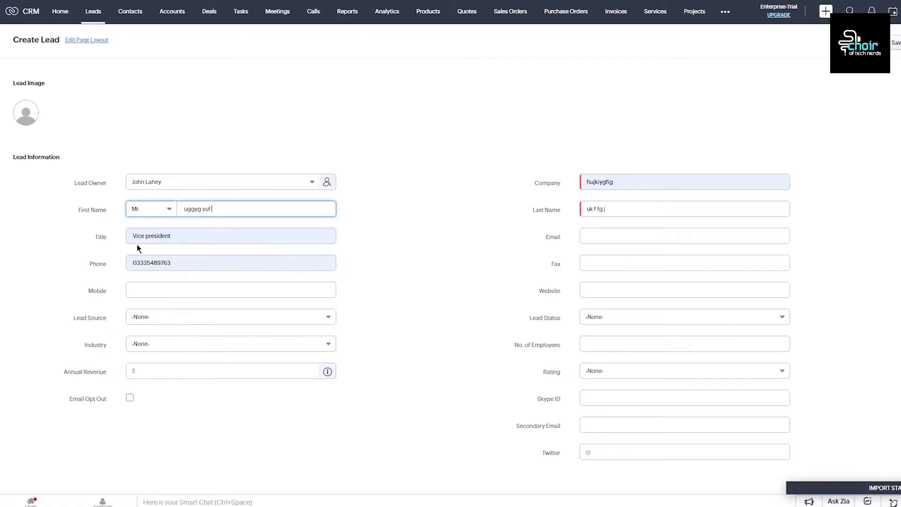
pyautogui.click(160, 208)
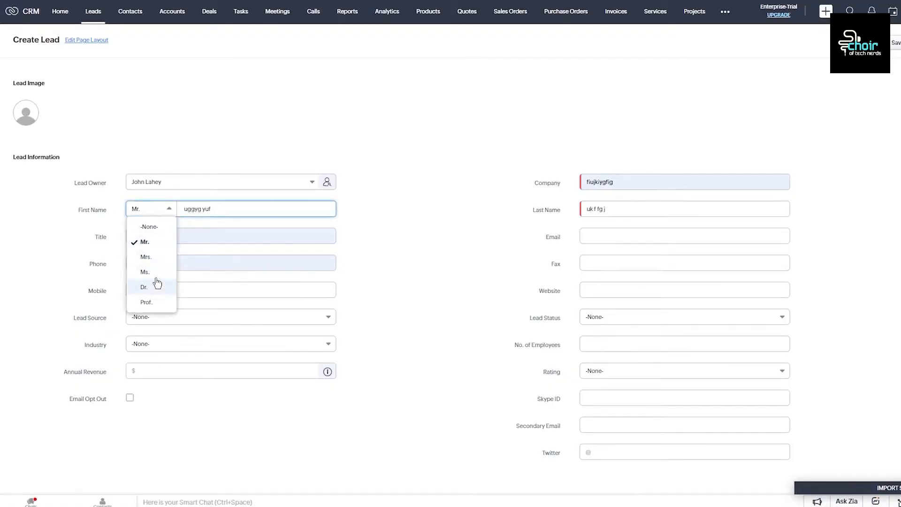
pyautogui.click(80, 232)
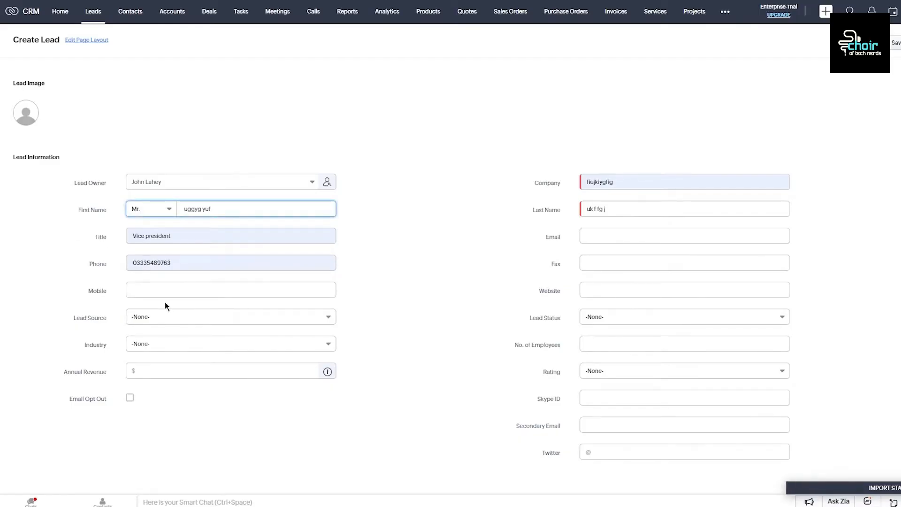
# Step: Autofill the lead's mobile number and e-mail from saved details
pyautogui.click(155, 290)
pyautogui.click(214, 319)
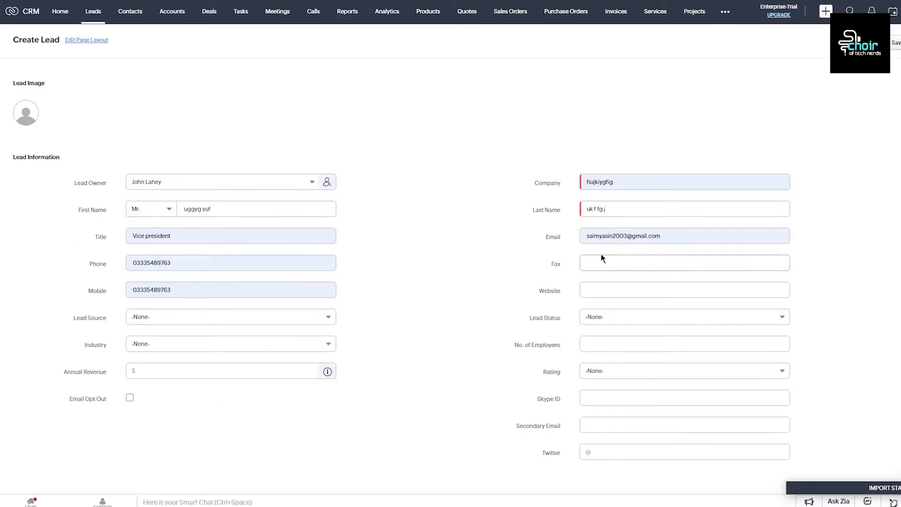
pyautogui.click(636, 237)
pyautogui.click(805, 230)
# Step: Set the lead source to Cold Call
pyautogui.click(193, 319)
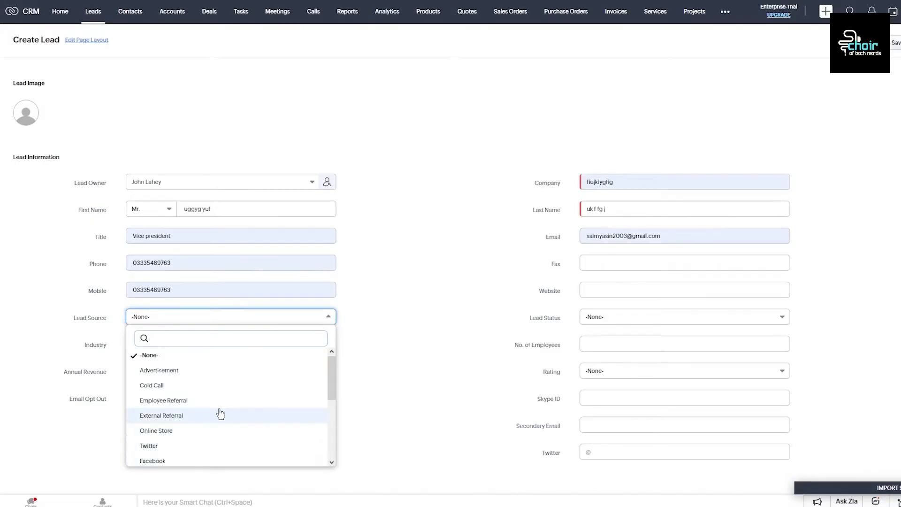
pyautogui.scroll(-3, 218, 414)
pyautogui.scroll(3, 178, 376)
pyautogui.click(207, 385)
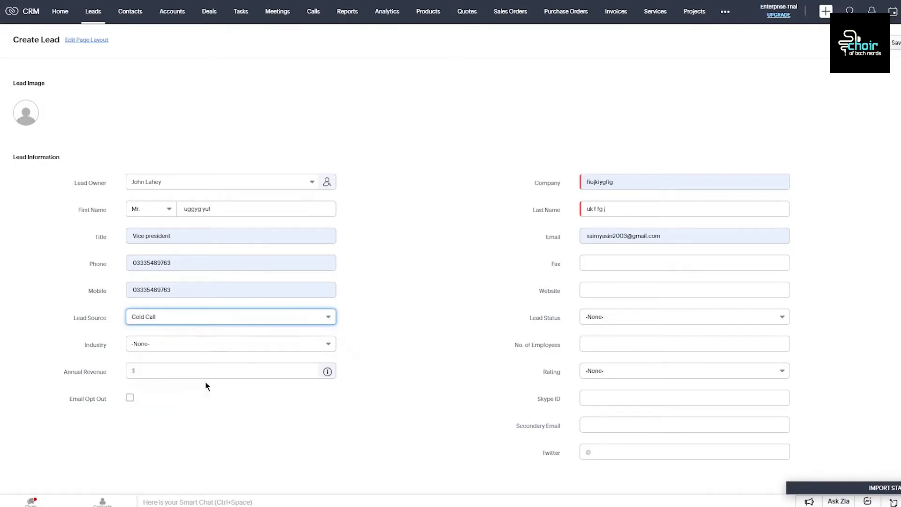
pyautogui.click(197, 346)
pyautogui.click(313, 306)
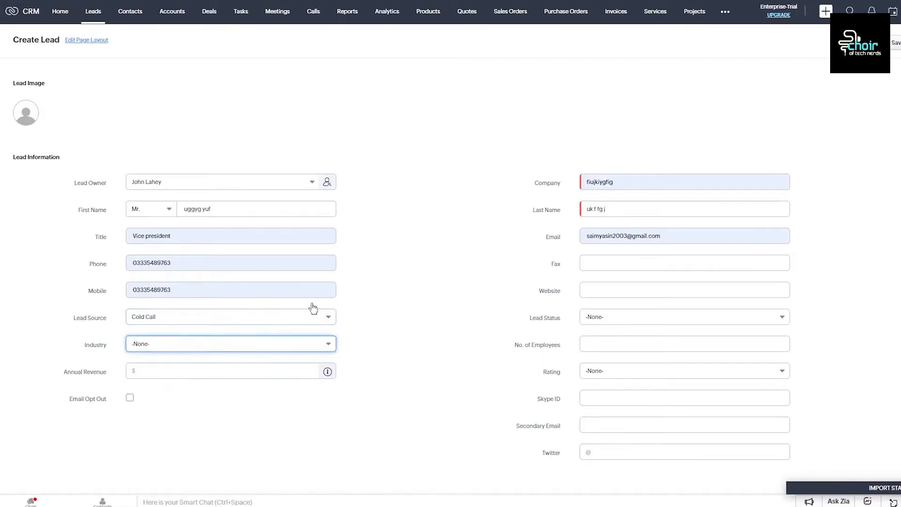
# Step: Set the lead status to Attempted to Contact and the number of employees to 98
pyautogui.click(606, 264)
pyautogui.click(587, 294)
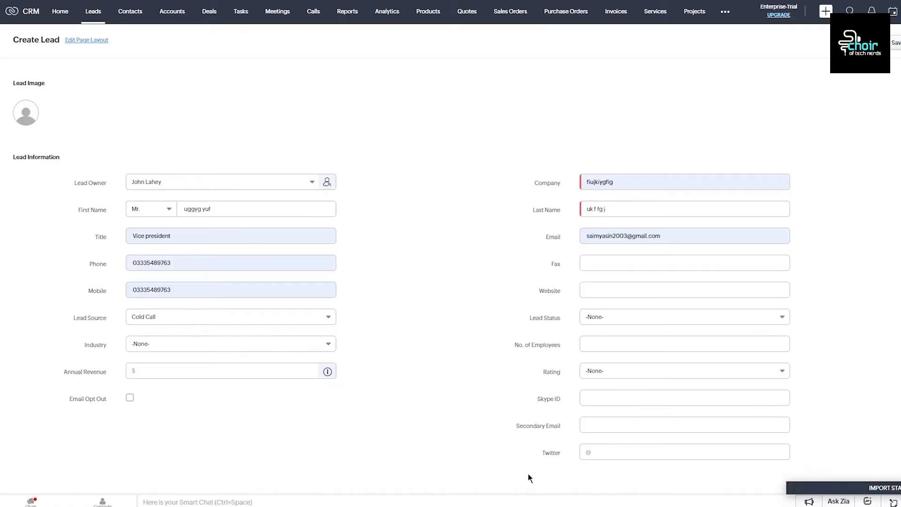
pyautogui.click(644, 289)
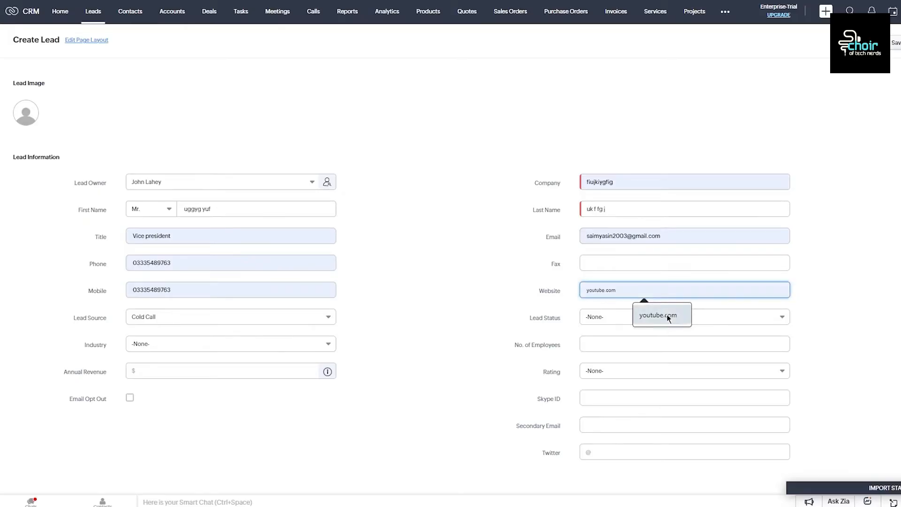
pyautogui.click(623, 318)
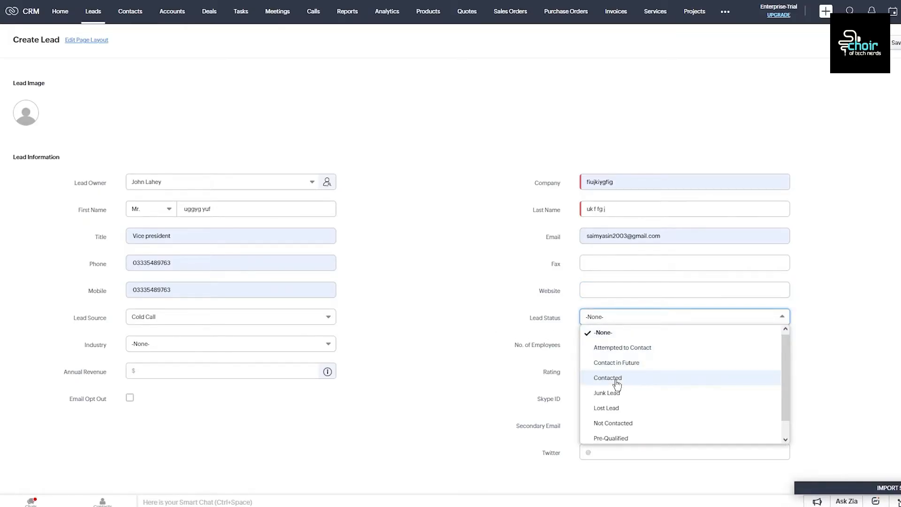
pyautogui.click(640, 349)
pyautogui.click(616, 345)
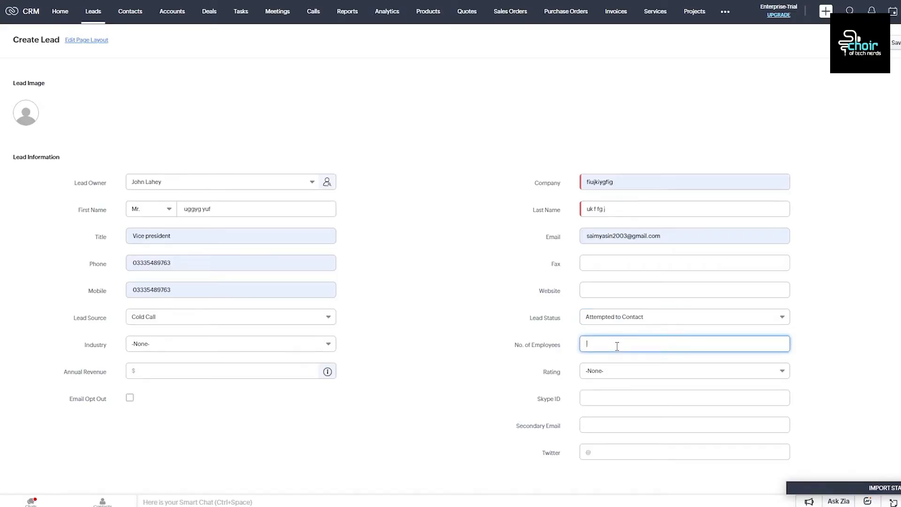
pyautogui.write('98')
# Step: Rate the lead Acquired and set its industry to Government/Military
pyautogui.click(619, 371)
pyautogui.click(643, 404)
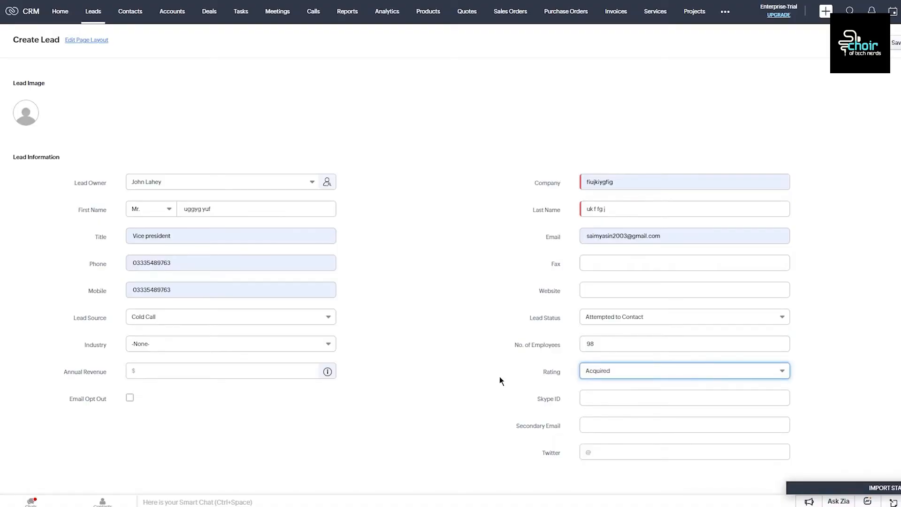
pyautogui.click(188, 346)
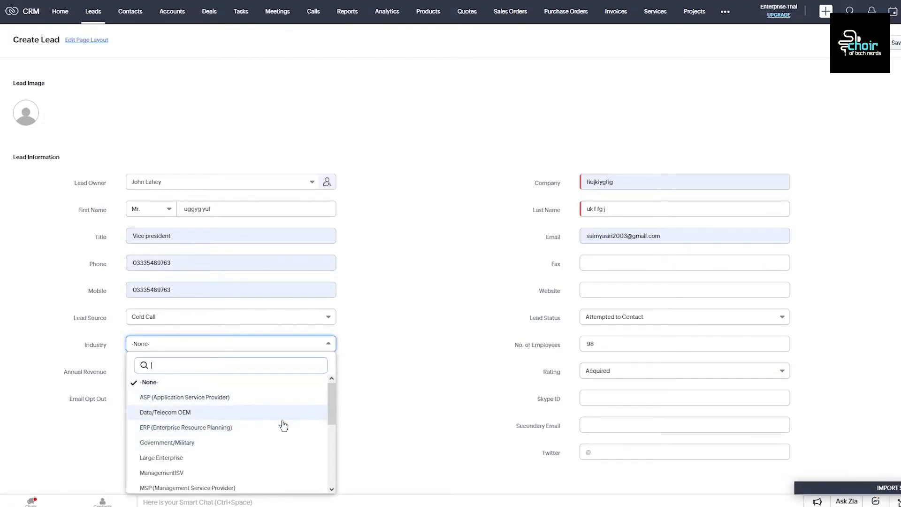
pyautogui.click(218, 442)
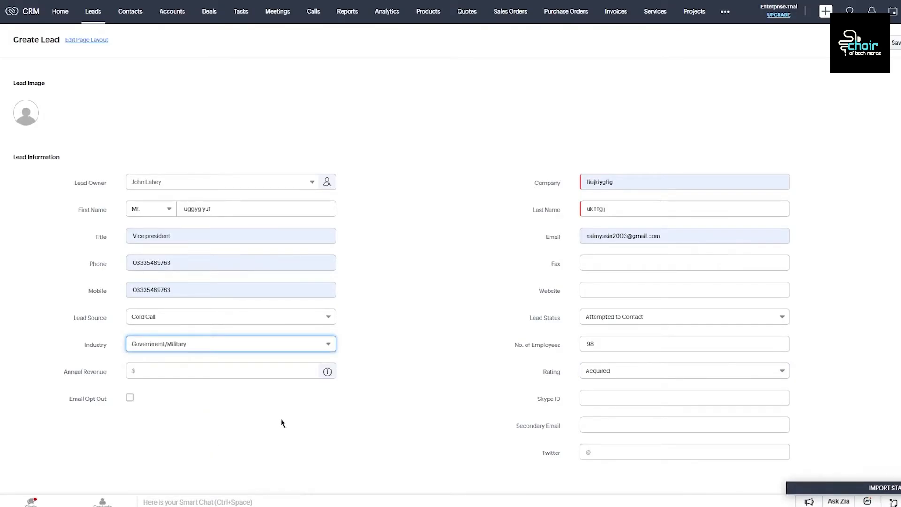
pyautogui.click(640, 399)
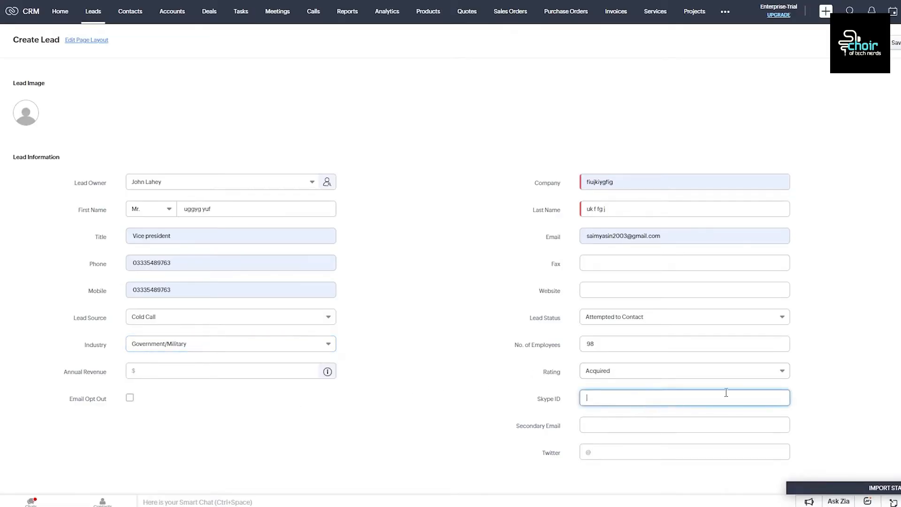
pyautogui.scroll(-4, 799, 399)
# Step: Enter 70000 as the lead's annual revenue
pyautogui.scroll(4, 751, 291)
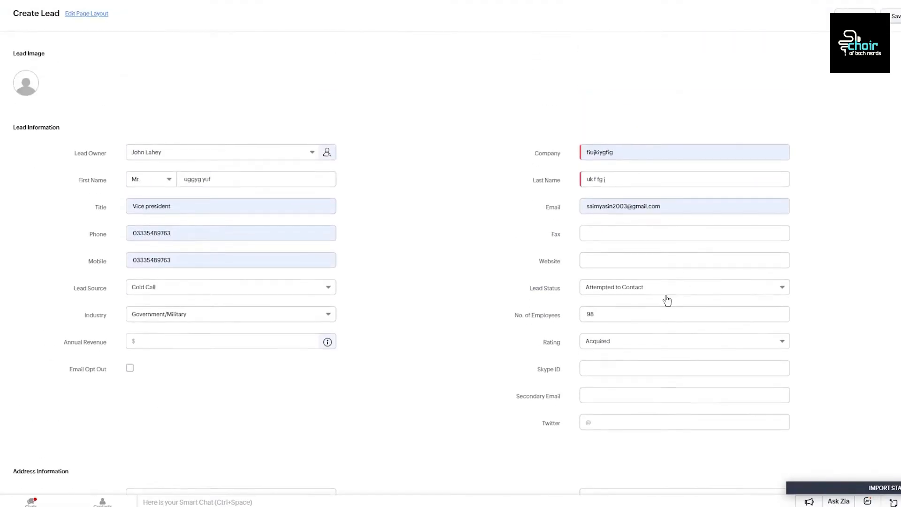
pyautogui.click(604, 393)
pyautogui.click(575, 415)
pyautogui.click(438, 368)
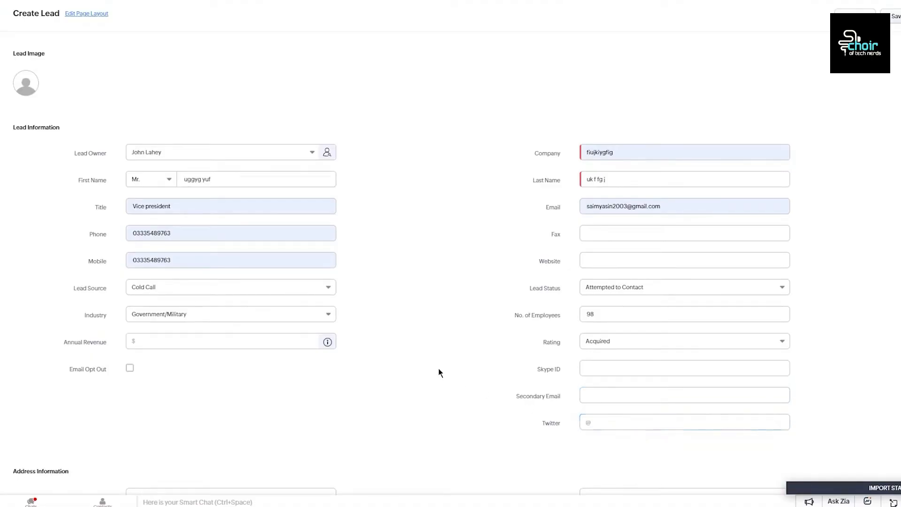
pyautogui.click(260, 344)
pyautogui.write('9800')
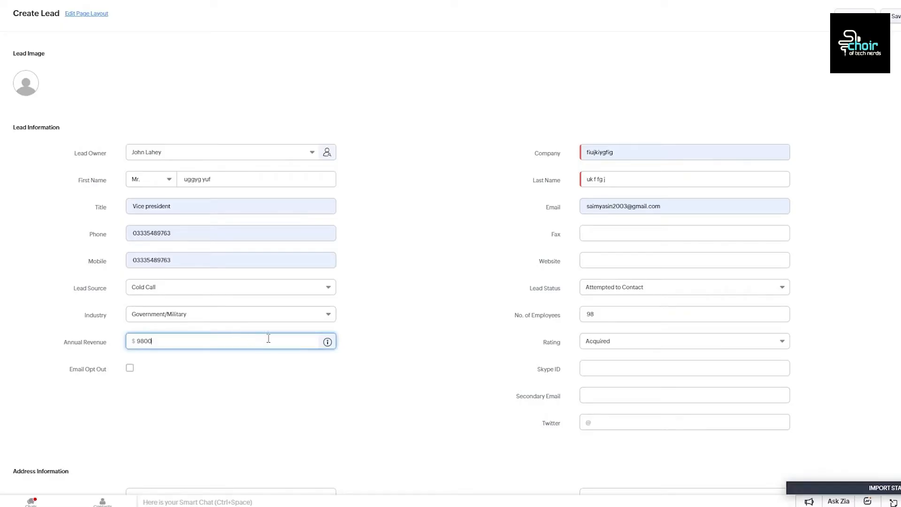
pyautogui.press('BackSpace')
pyautogui.press('BackSpace')
pyautogui.press('BackSpace')
pyautogui.press('BackSpace')
pyautogui.write('70000')
pyautogui.click(380, 334)
pyautogui.scroll(-3, 381, 352)
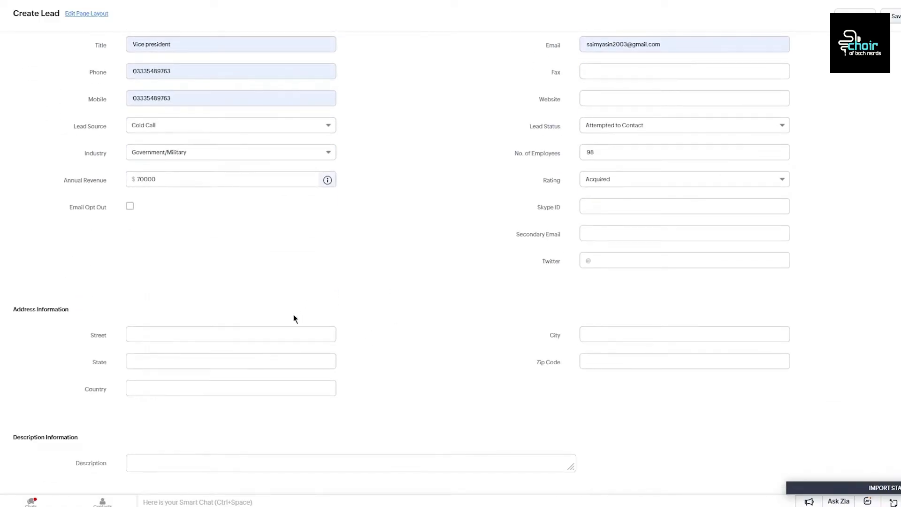
# Step: Fill the lead's address from a saved autofill entry and type a short description
pyautogui.click(258, 333)
pyautogui.click(258, 389)
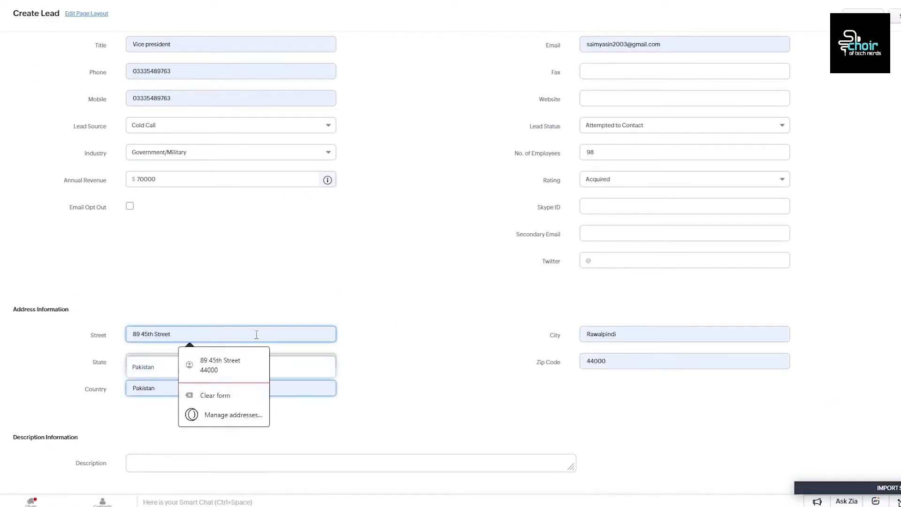
pyautogui.click(468, 388)
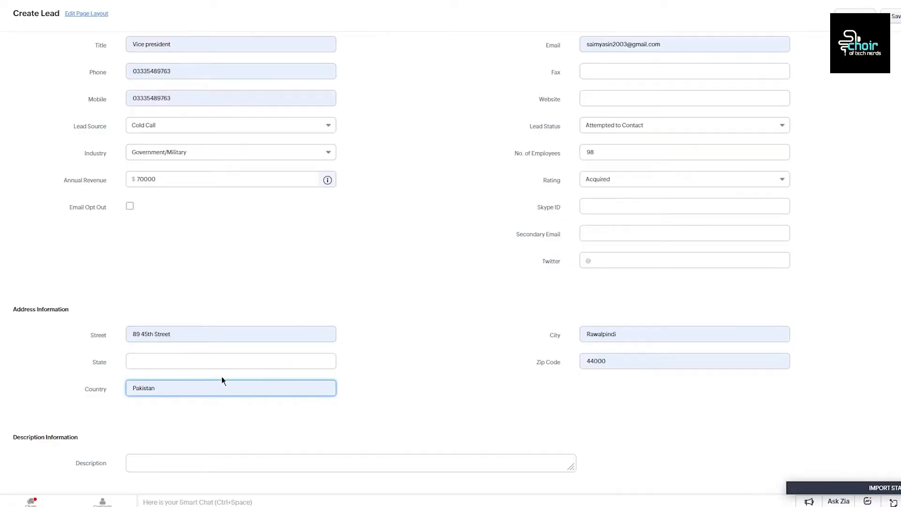
pyautogui.click(218, 364)
pyautogui.click(182, 460)
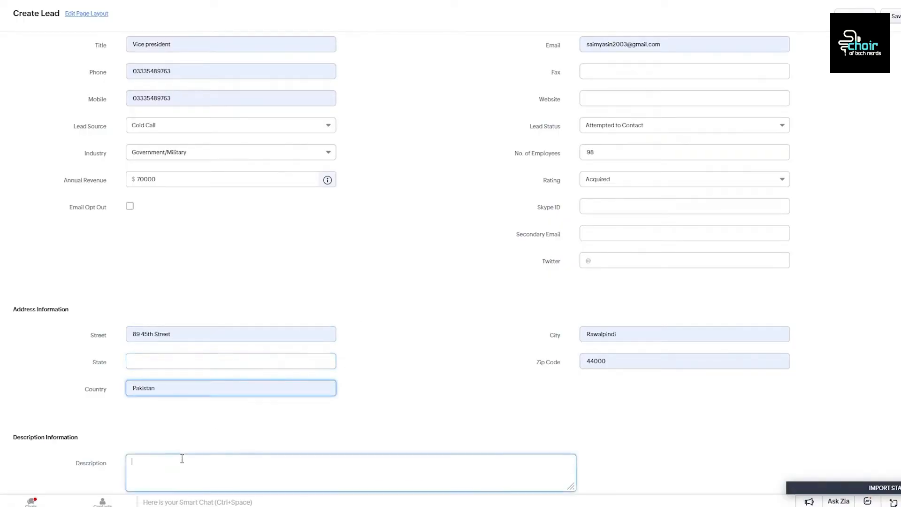
pyautogui.write('c')
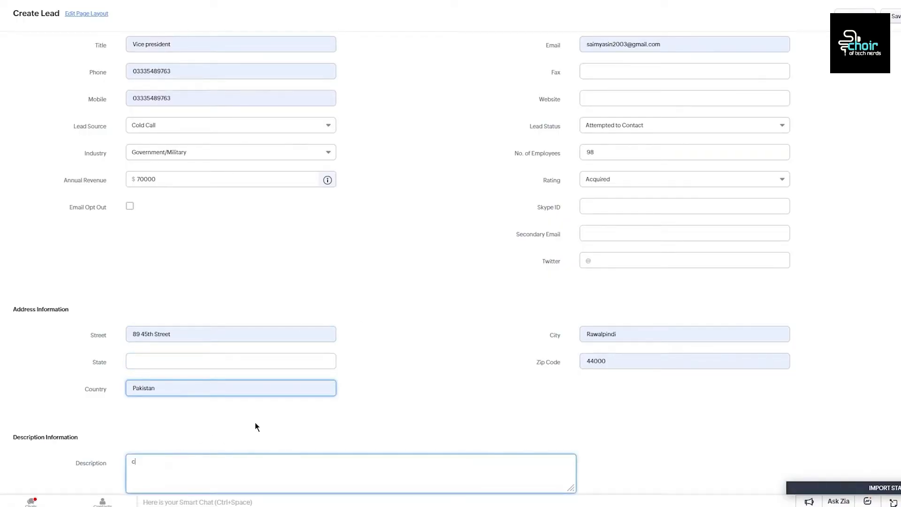
pyautogui.write('c vbvyvg gchg td bn tfjh chgfgfgh ghf ghf gh fghf gh fghf gh fhgf ghf ghf ghfhgf hg')
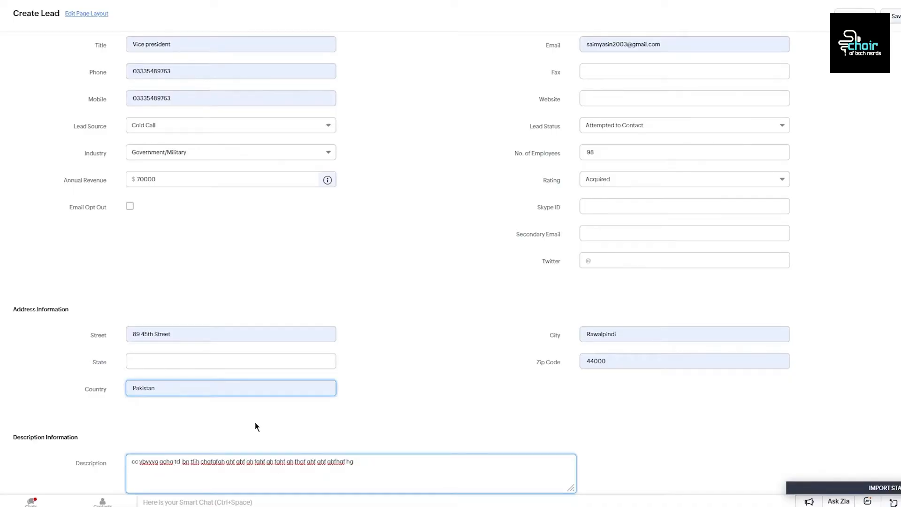
pyautogui.scroll(4, 838, 316)
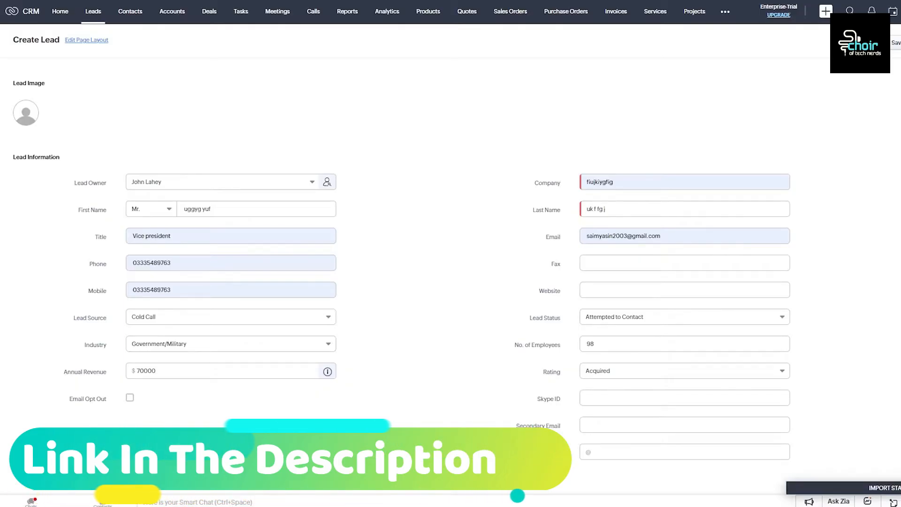
pyautogui.scroll(-5, 869, 124)
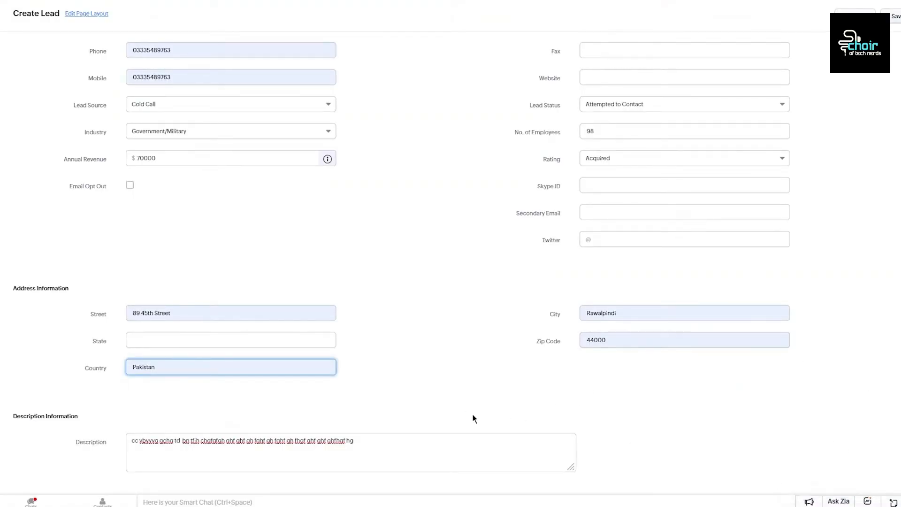
pyautogui.click(415, 465)
# Step: Scroll through the saved lead's record page to review its address and description
pyautogui.scroll(5, 517, 354)
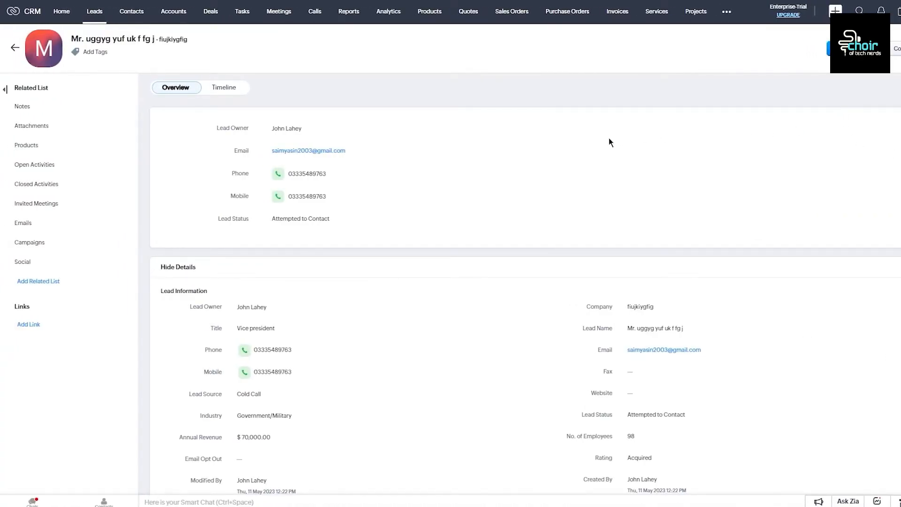
pyautogui.scroll(-15, 609, 141)
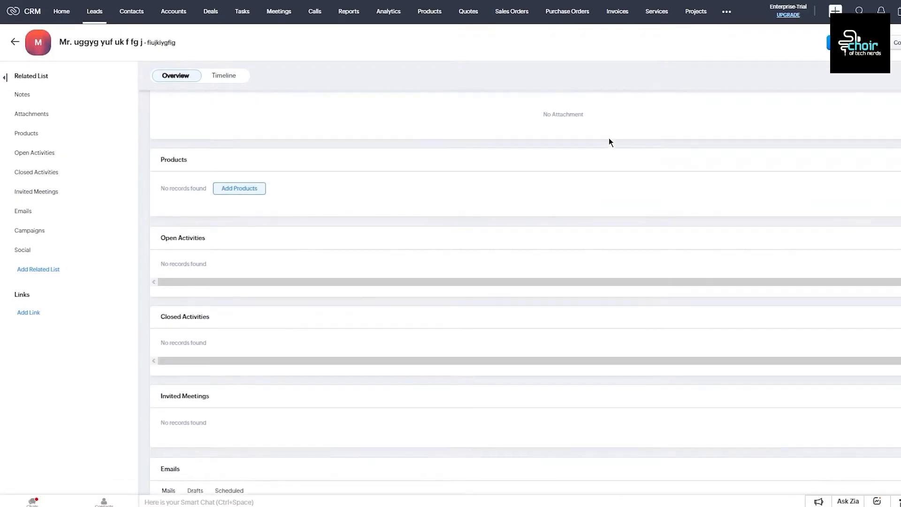
pyautogui.scroll(15, 609, 142)
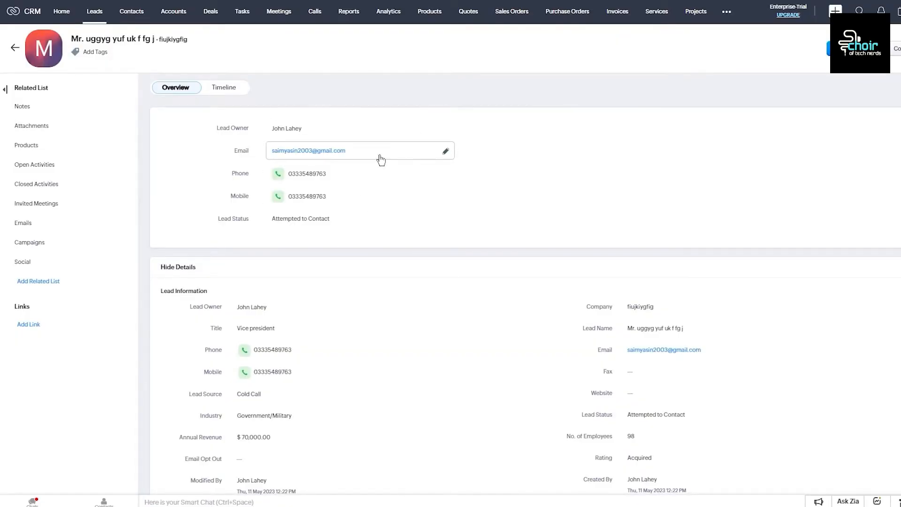
pyautogui.scroll(-4, 380, 165)
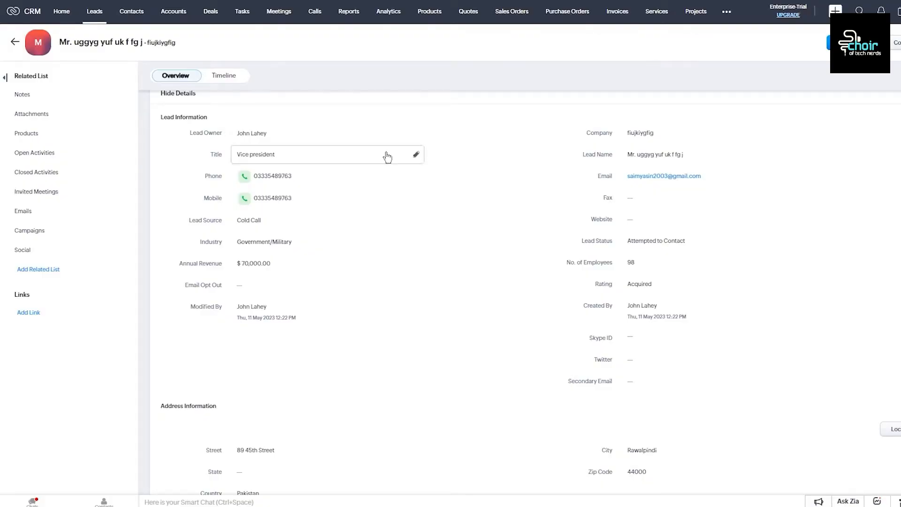
pyautogui.scroll(-6, 374, 157)
# Step: Save the note 'need to follow up wuth quote' on the lead and review the record
pyautogui.click(300, 305)
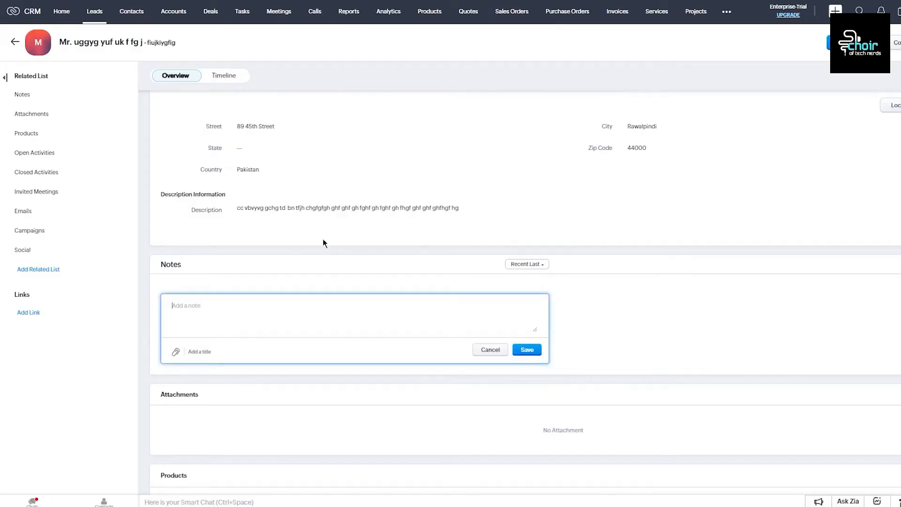
pyautogui.write('need to follow up wuth quote')
pyautogui.click(526, 351)
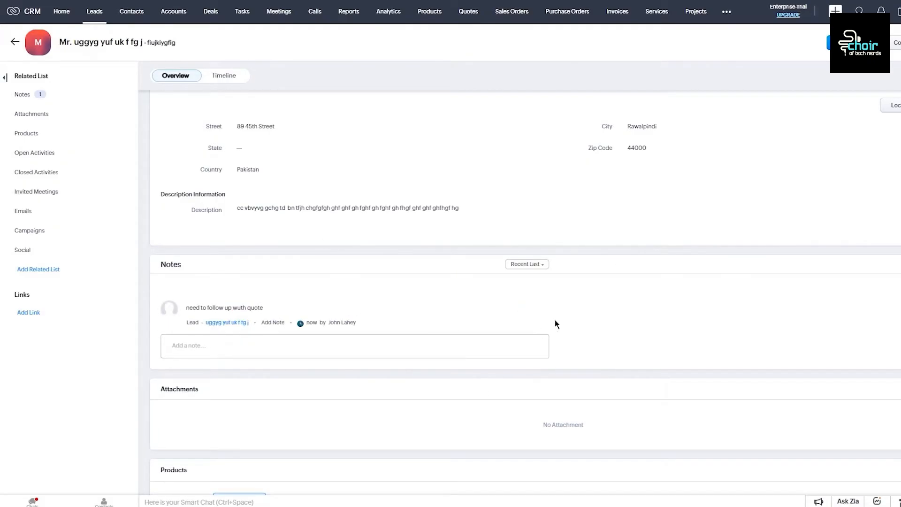
pyautogui.scroll(-3, 555, 321)
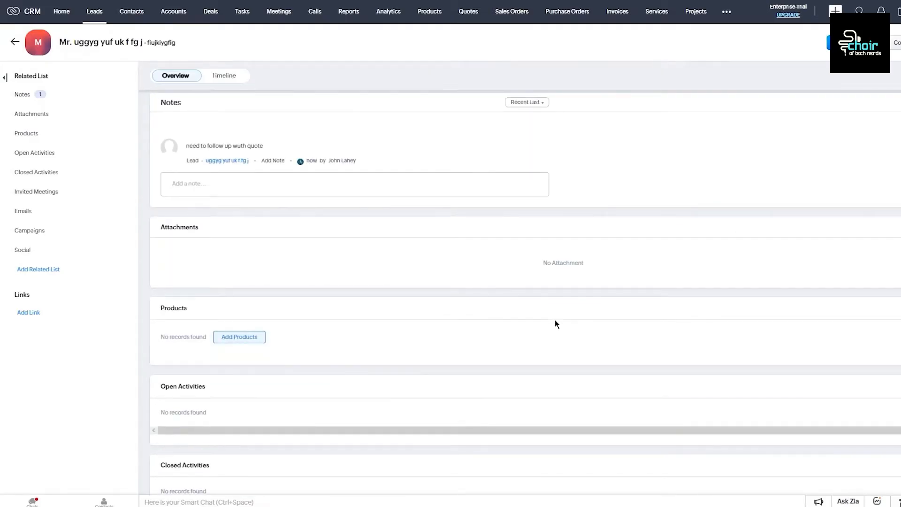
pyautogui.scroll(-3, 426, 264)
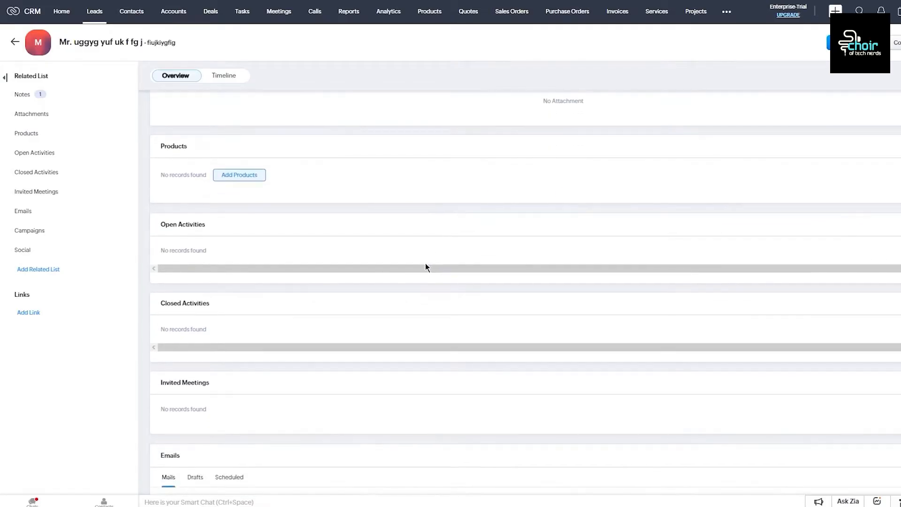
pyautogui.scroll(-4, 426, 266)
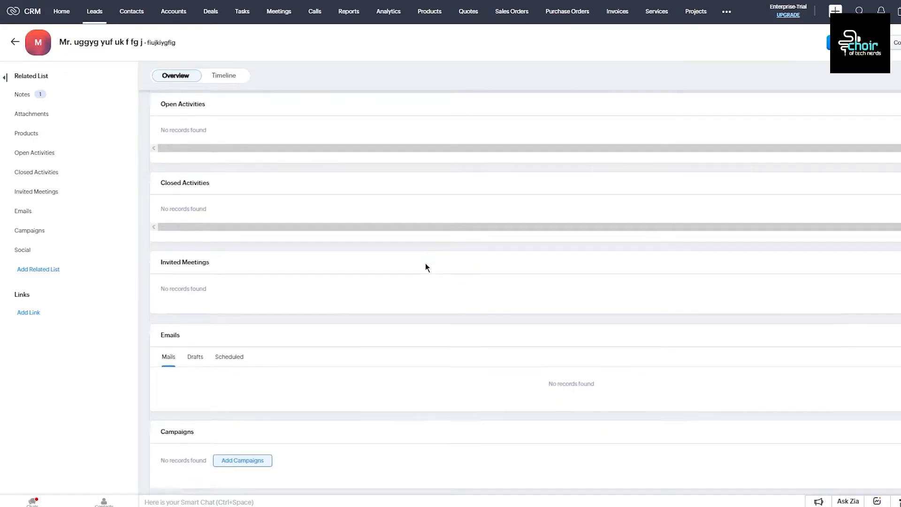
pyautogui.scroll(-5, 427, 267)
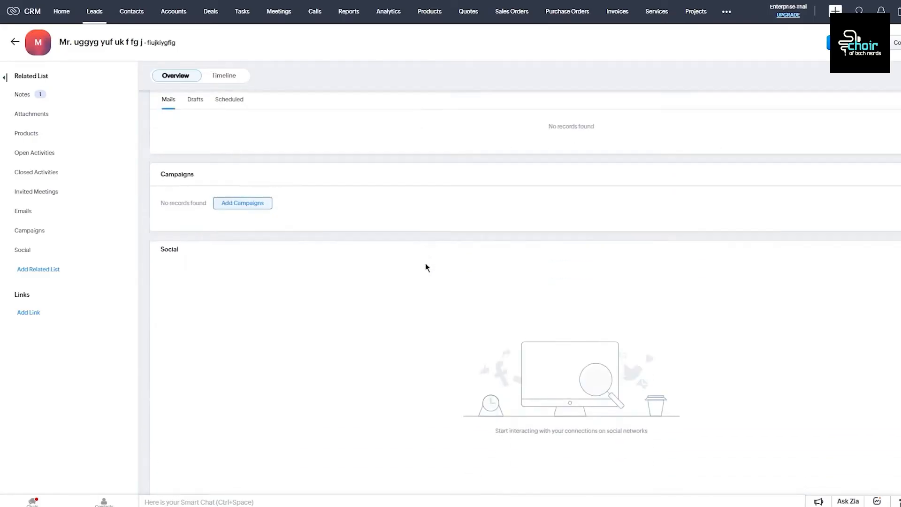
pyautogui.scroll(6, 426, 266)
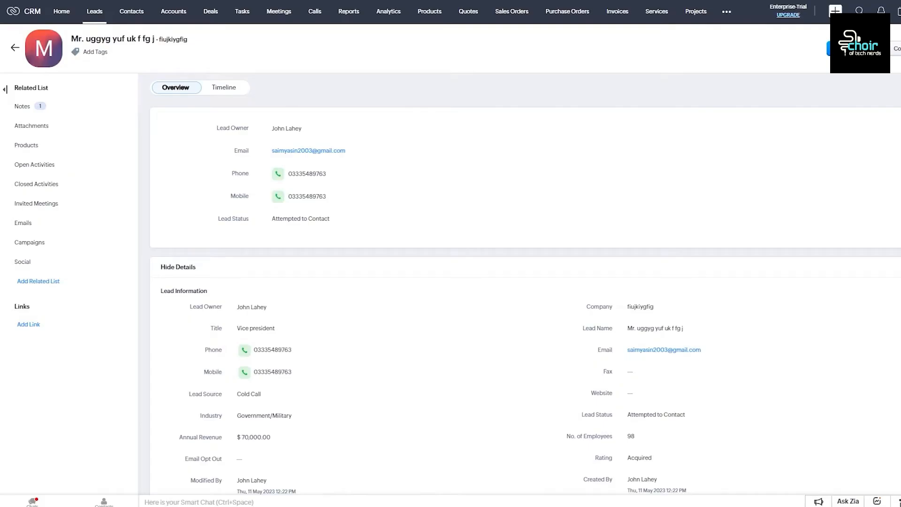
pyautogui.click(876, 49)
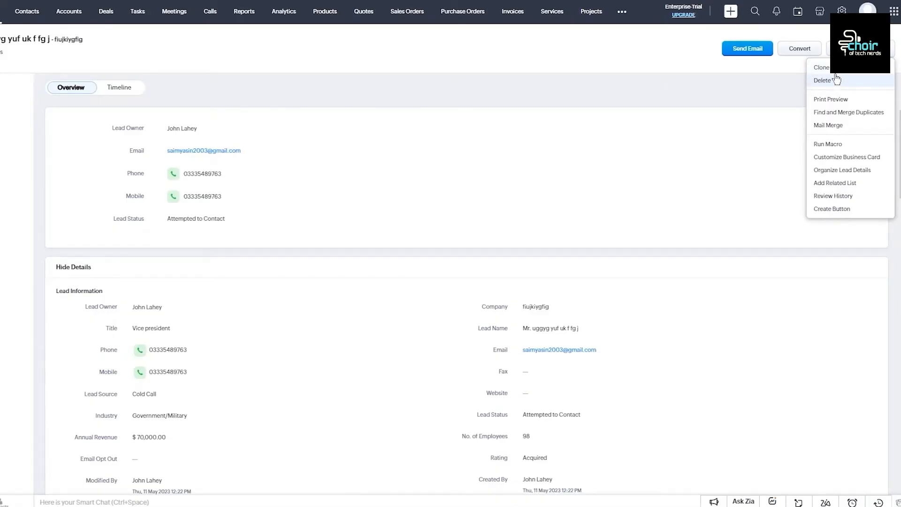
pyautogui.moveTo(851, 148)
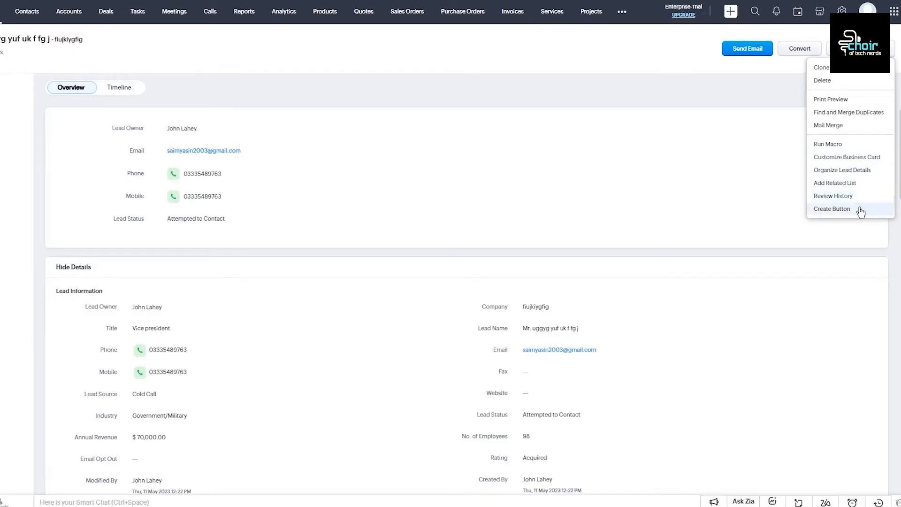
pyautogui.click(723, 171)
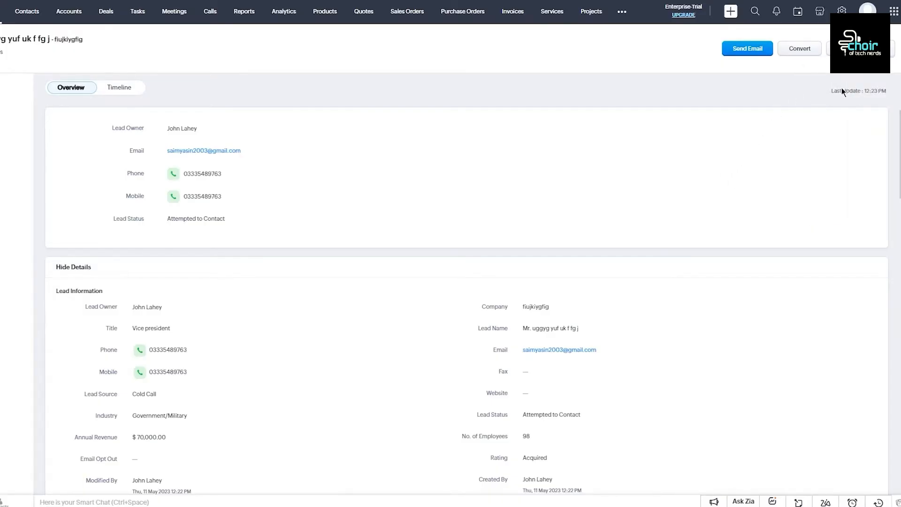
# Step: Convert the lead into a new account and contact without a deal, then review the confirmation
pyautogui.click(810, 52)
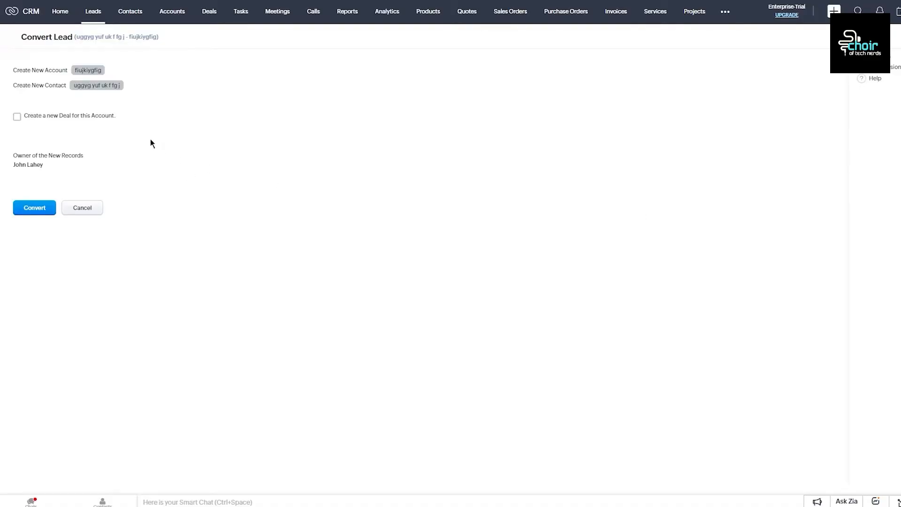
pyautogui.click(47, 209)
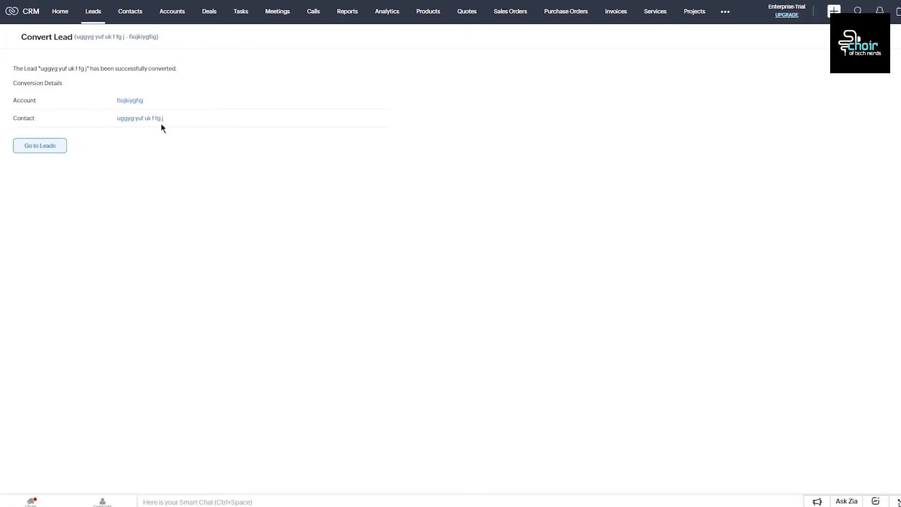
pyautogui.moveTo(20, 83); pyautogui.dragTo(120, 78)
pyautogui.click(121, 68)
pyautogui.moveTo(113, 100); pyautogui.dragTo(240, 153)
pyautogui.click(265, 95)
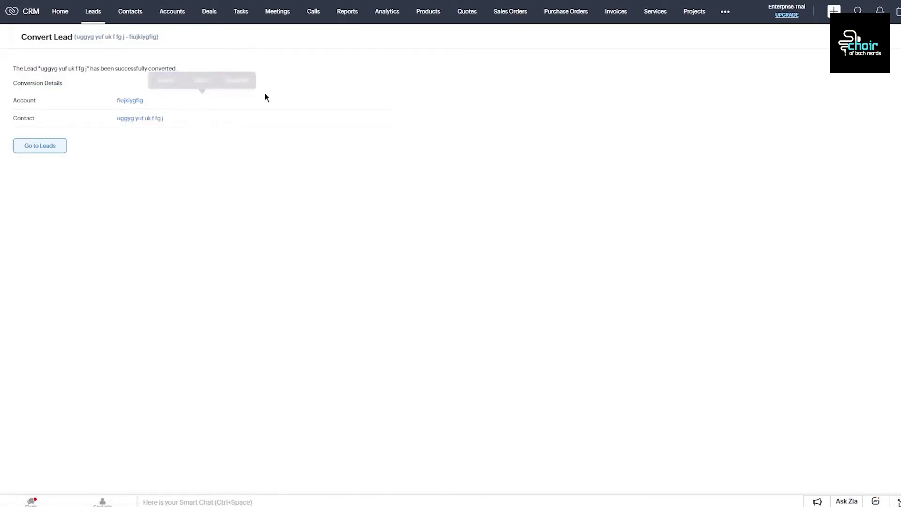
# Step: Go back to the Leads list, scroll through it, then move to the Contacts module
pyautogui.click(53, 147)
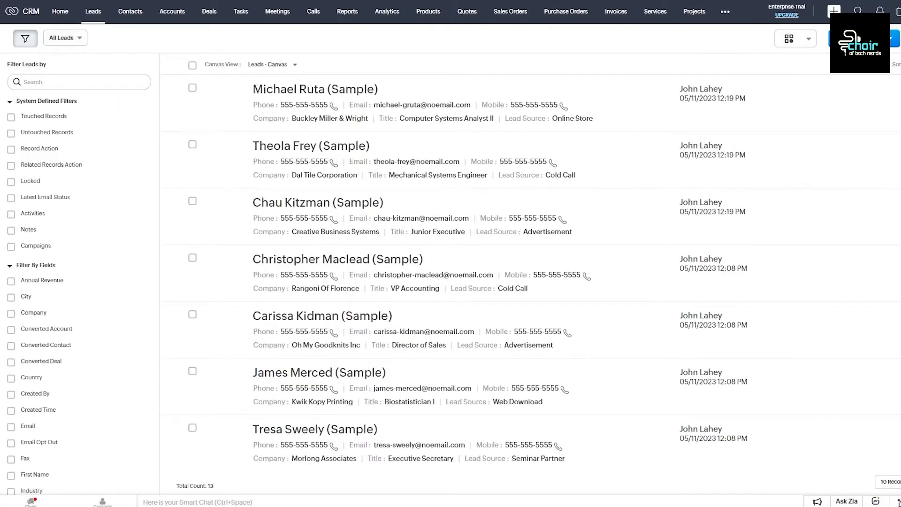
pyautogui.scroll(-3, 374, 232)
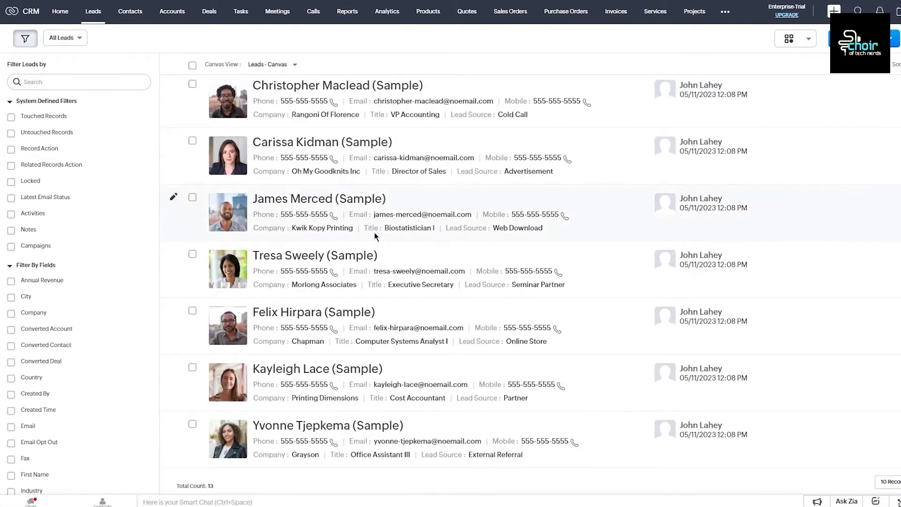
pyautogui.scroll(3, 374, 232)
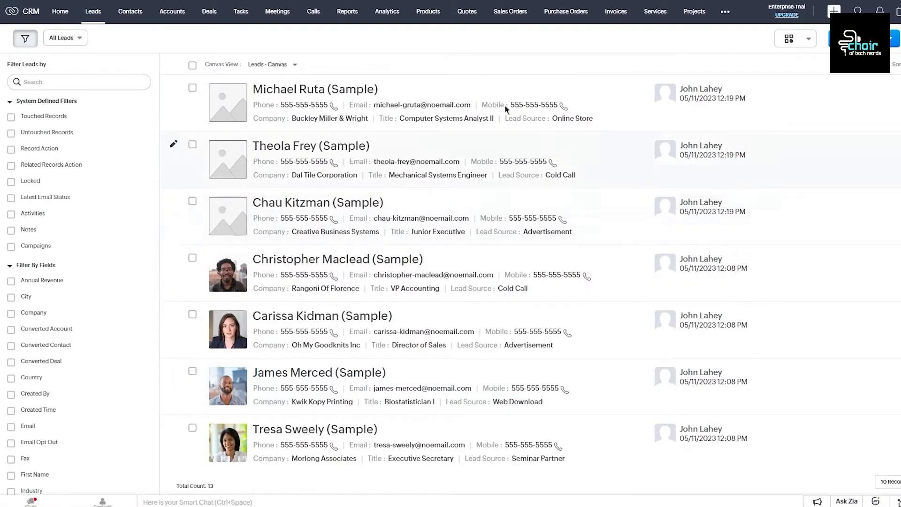
pyautogui.click(130, 11)
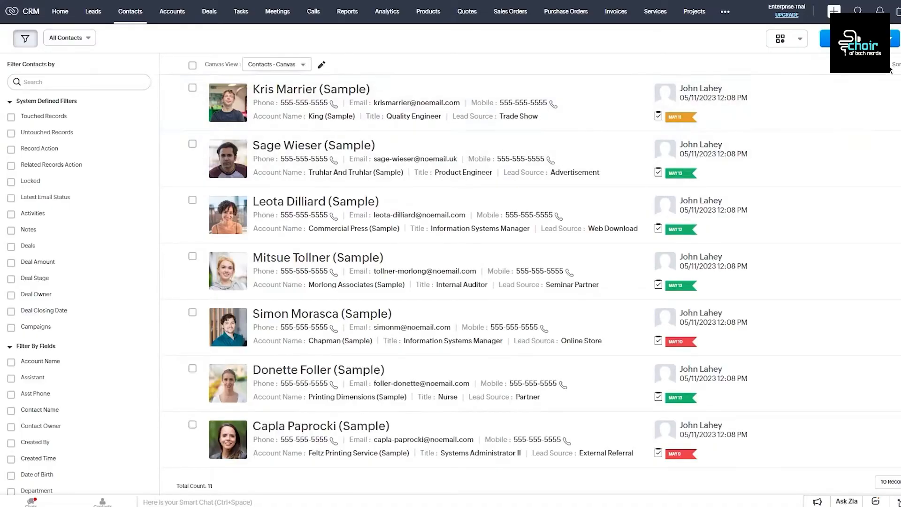
pyautogui.click(891, 39)
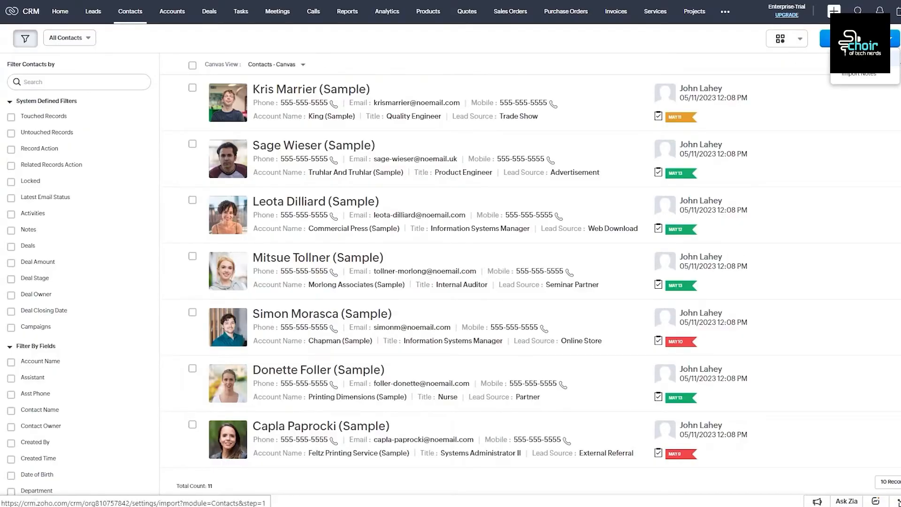
pyautogui.click(859, 60)
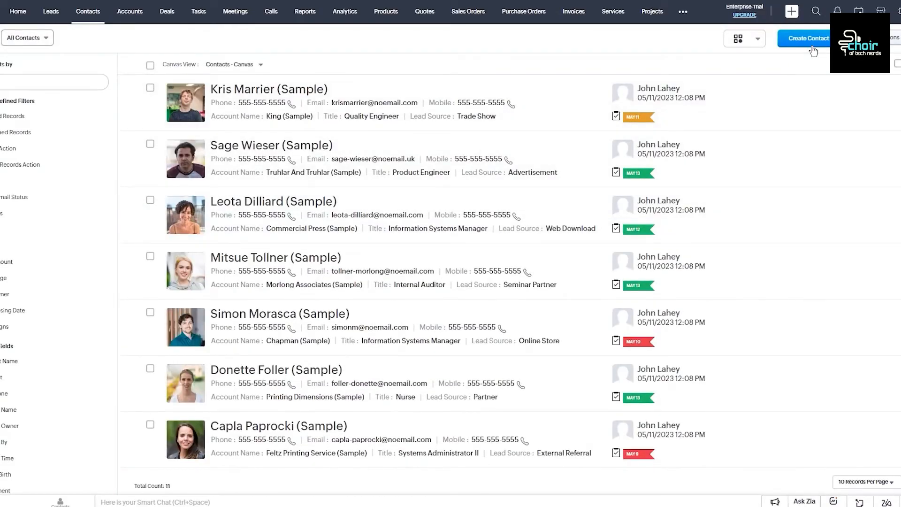
# Step: Start a new contact with the current owner and lead source Advertisement
pyautogui.click(809, 39)
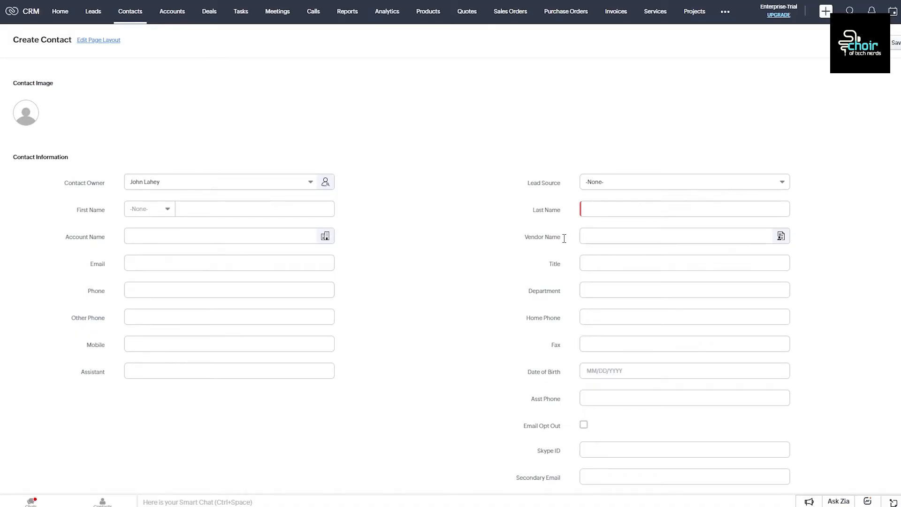
pyautogui.click(216, 181)
pyautogui.click(373, 192)
pyautogui.click(692, 186)
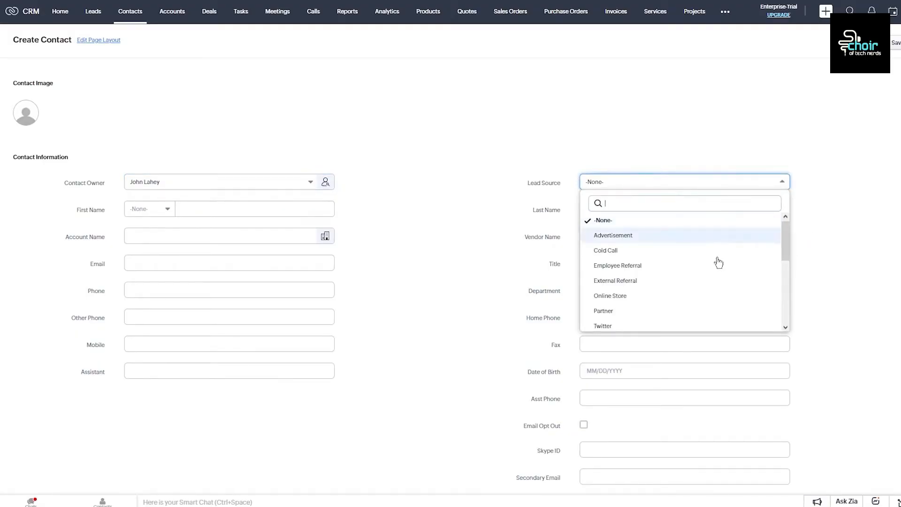
pyautogui.scroll(-3, 666, 265)
pyautogui.scroll(3, 680, 263)
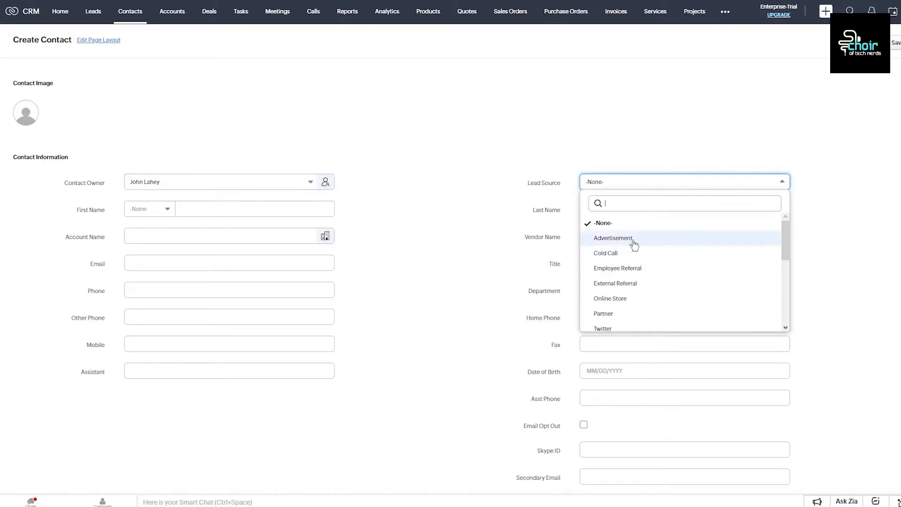
pyautogui.click(636, 237)
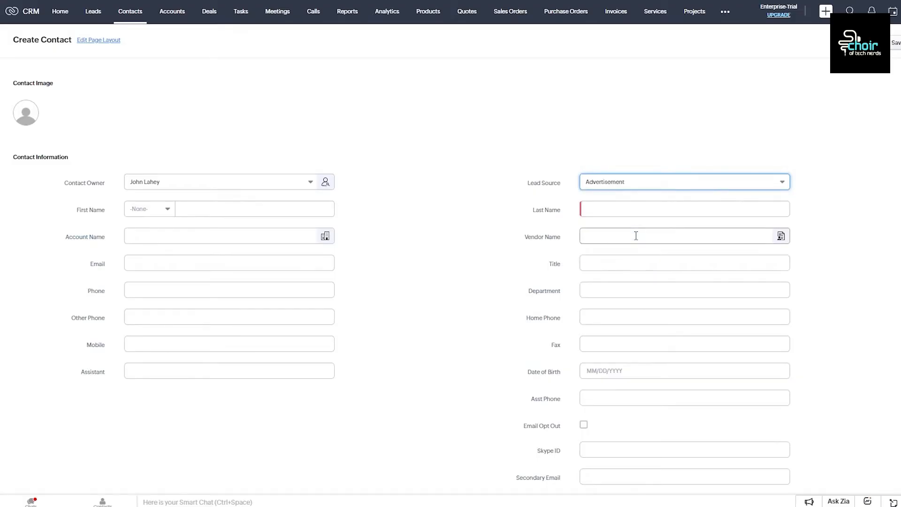
# Step: Set salutation Mr., enter the contact's first and last name, and link account Chapman (Sample)
pyautogui.click(252, 208)
pyautogui.click(141, 211)
pyautogui.click(158, 242)
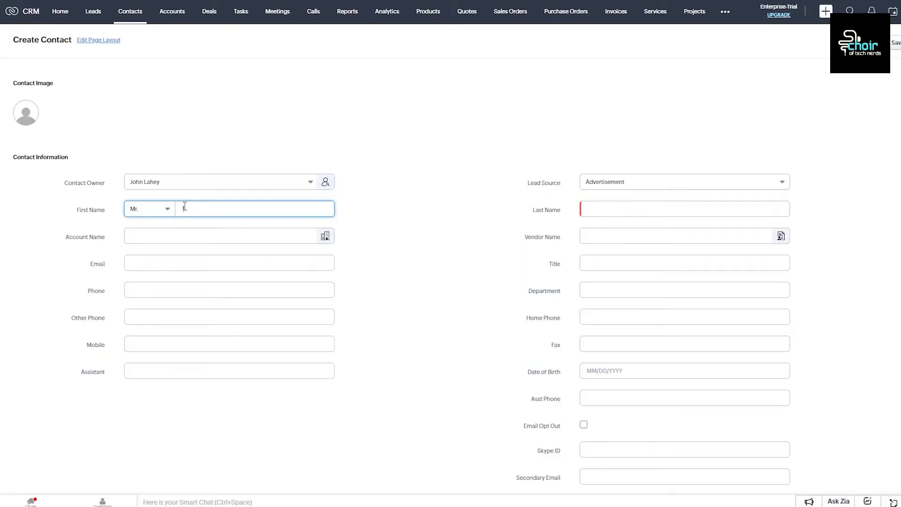
pyautogui.write('yuitguhukgh')
pyautogui.click(605, 210)
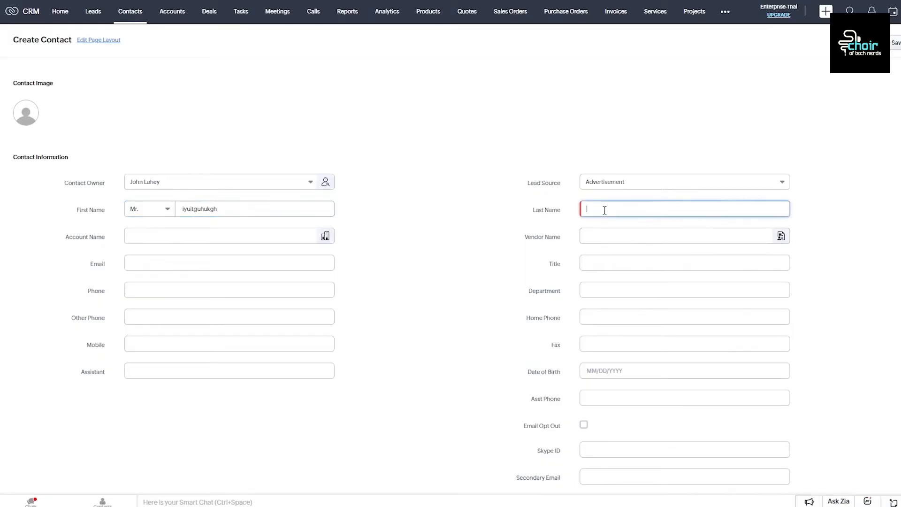
pyautogui.write('bnbvfhtc')
pyautogui.click(160, 242)
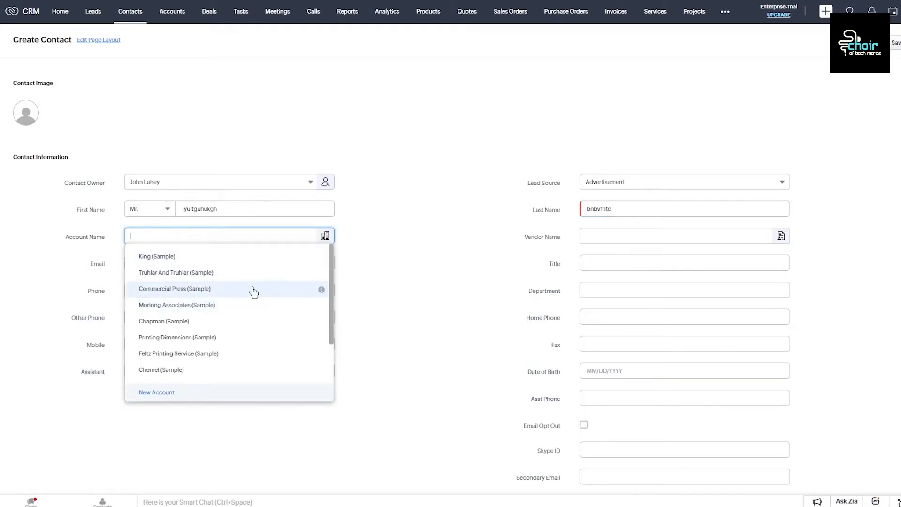
pyautogui.click(252, 331)
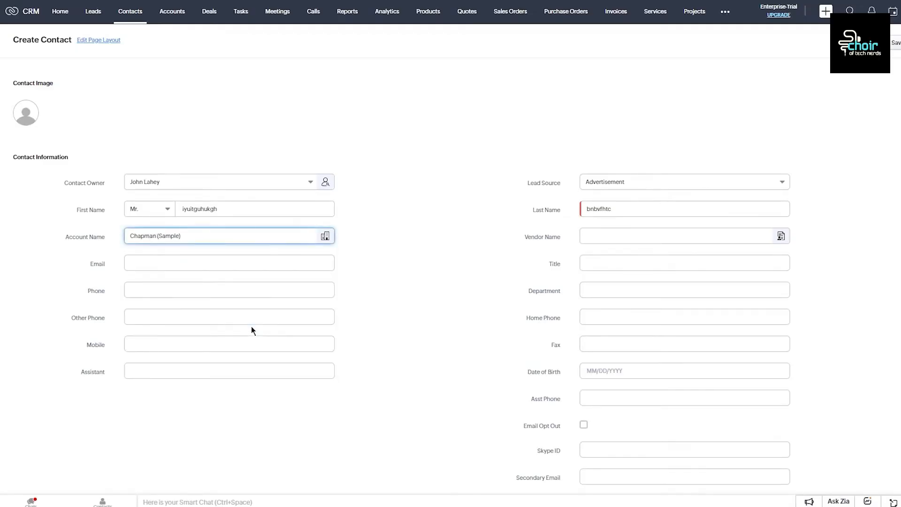
pyautogui.click(621, 236)
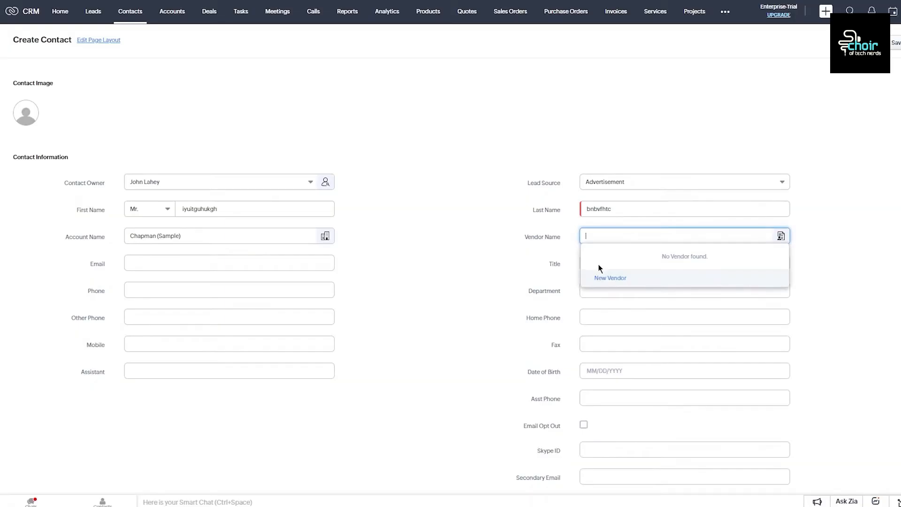
# Step: Quick-create the vendor 'bccvzsatre' and select it as the contact's Vendor Name
pyautogui.click(602, 281)
pyautogui.write('bccvzsatre')
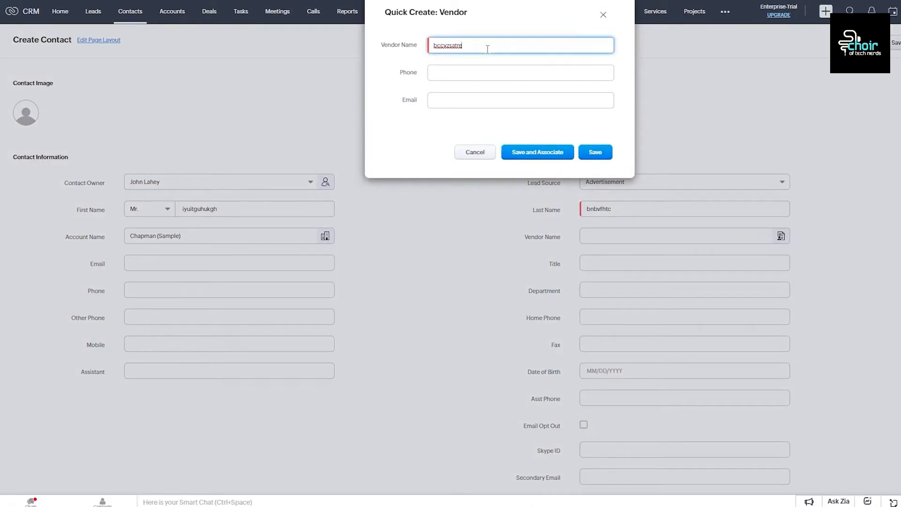
pyautogui.click(479, 75)
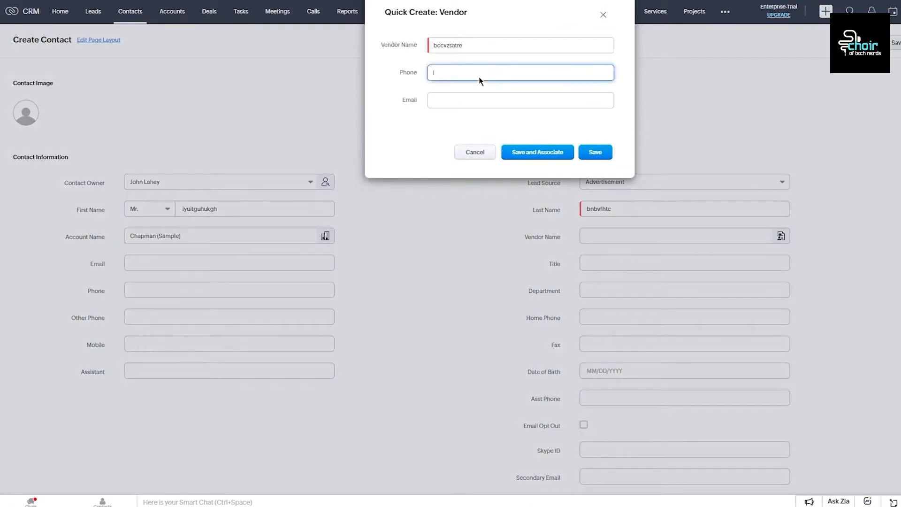
pyautogui.click(599, 151)
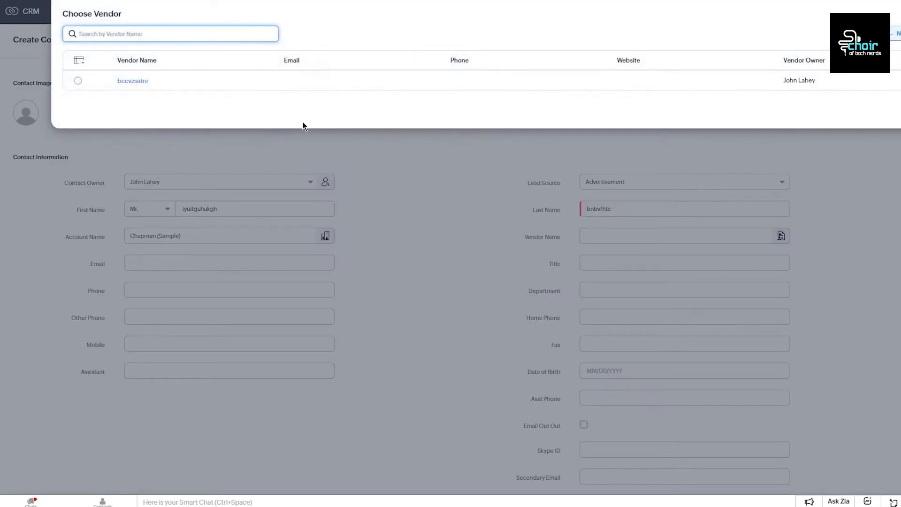
pyautogui.click(899, 112)
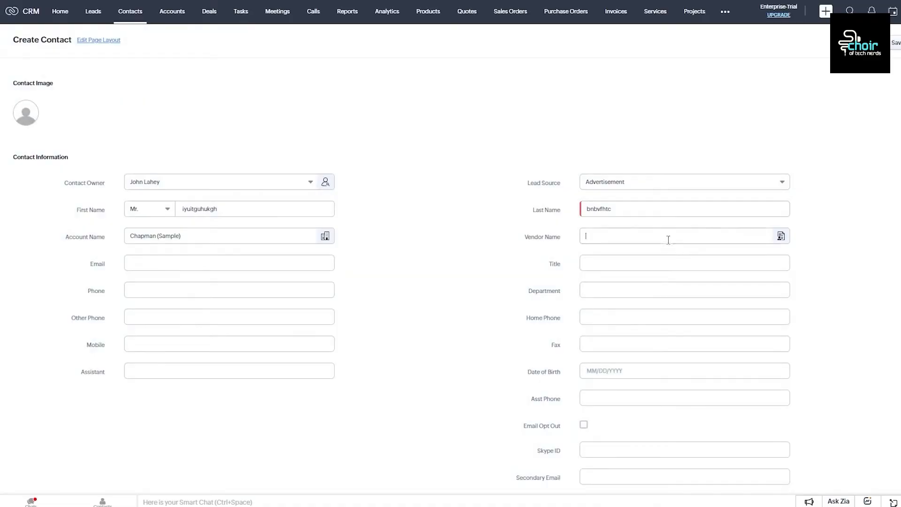
pyautogui.click(668, 240)
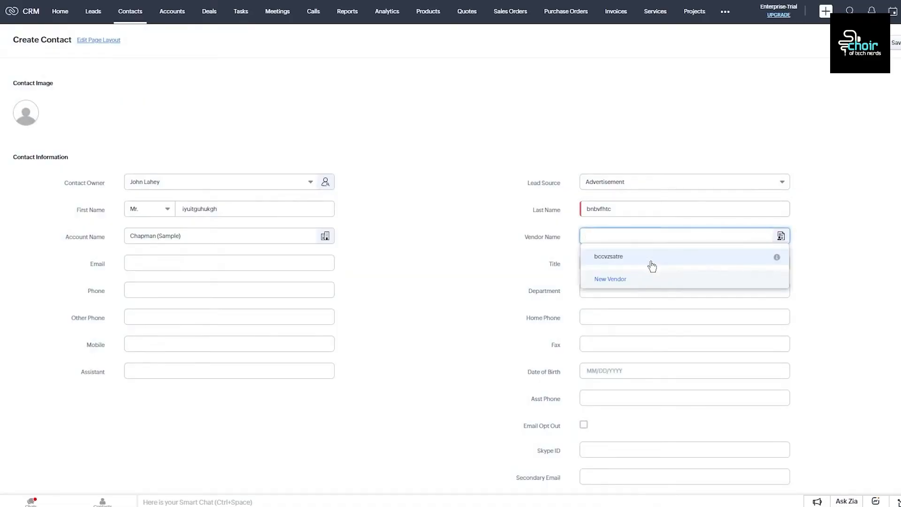
pyautogui.click(652, 261)
pyautogui.click(155, 263)
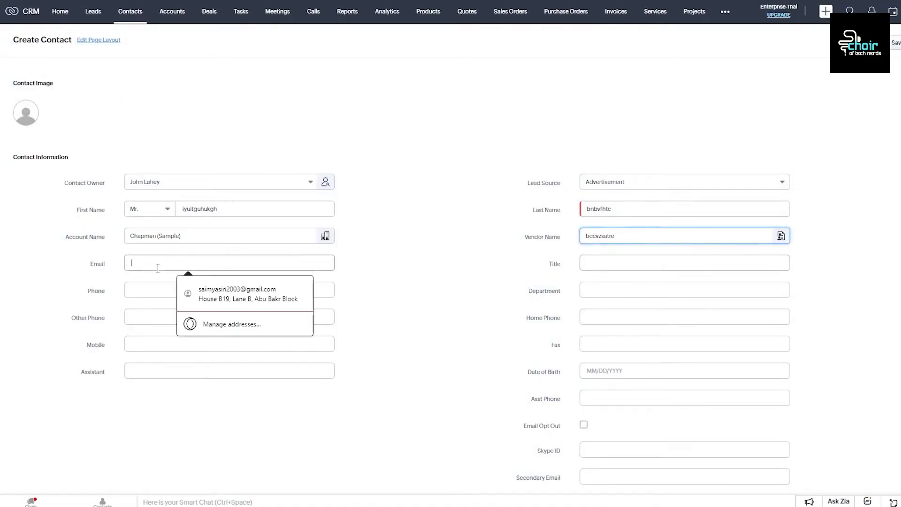
# Step: Autofill the contact's email and phone, then set Title 'bcoipoyyefx' and Department Marketing
pyautogui.press('Down')
pyautogui.press('Return')
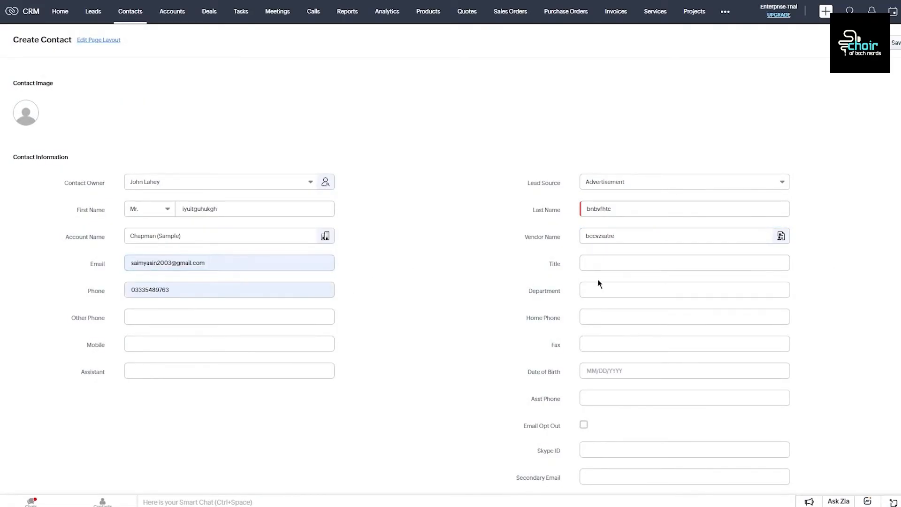
pyautogui.click(613, 269)
pyautogui.write('bcoipoyyefx')
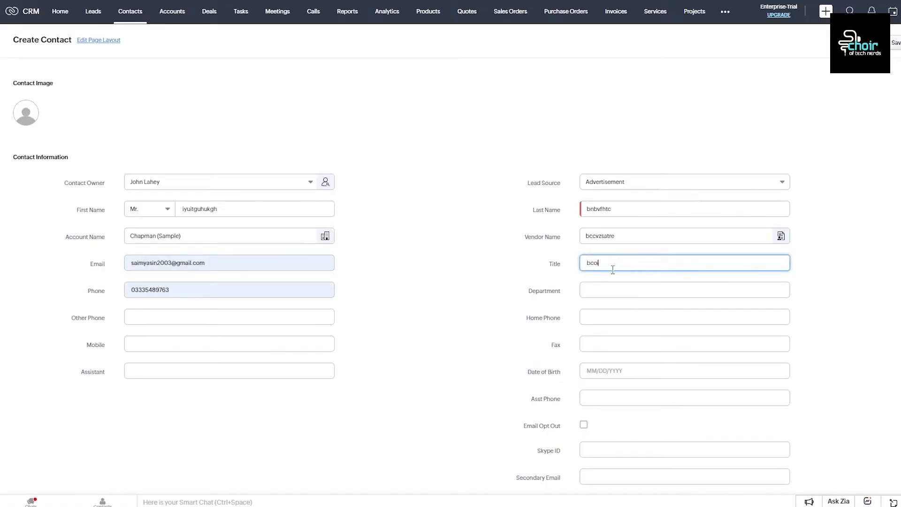
pyautogui.click(623, 292)
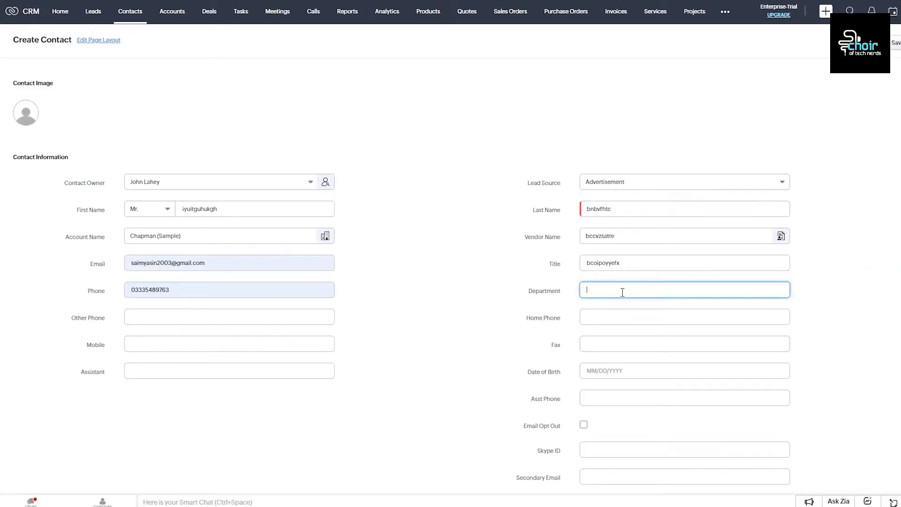
pyautogui.write('Marketing')
# Step: Set the contact's Date of Birth to 05/28/2023 from the calendar
pyautogui.click(234, 315)
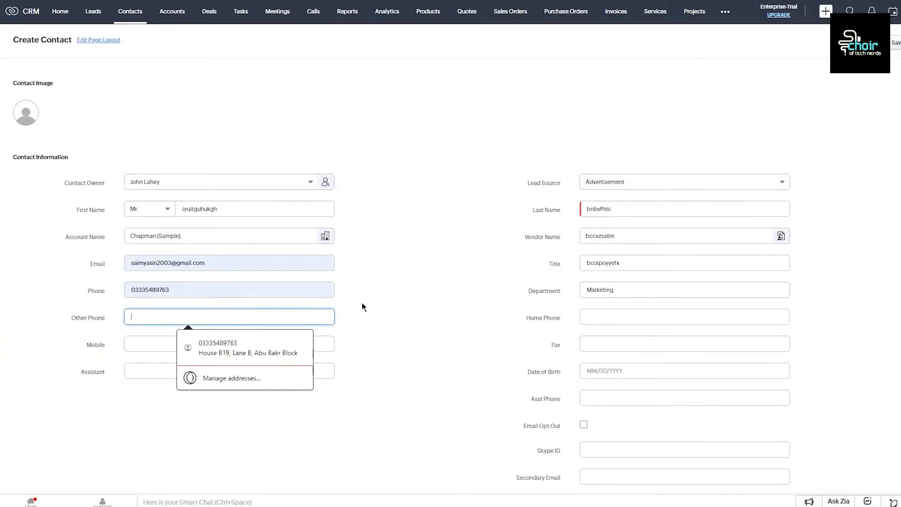
pyautogui.click(896, 43)
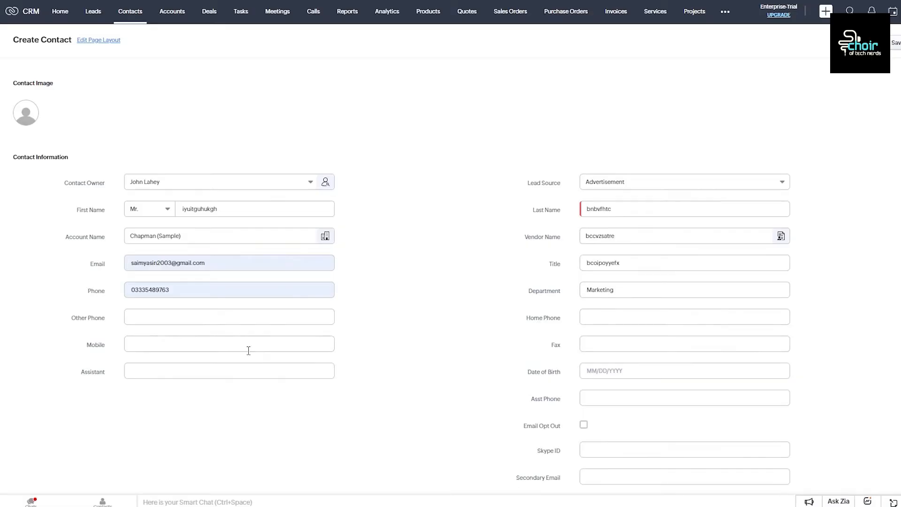
pyautogui.click(597, 345)
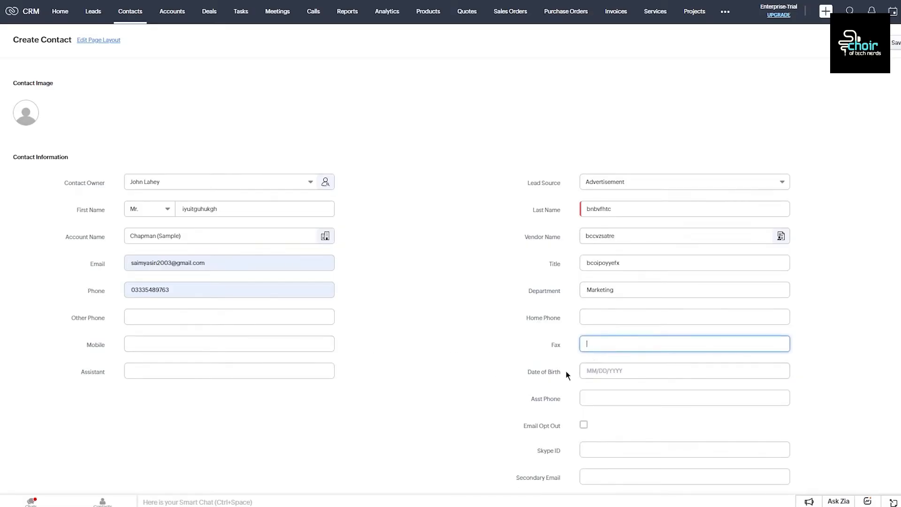
pyautogui.click(244, 373)
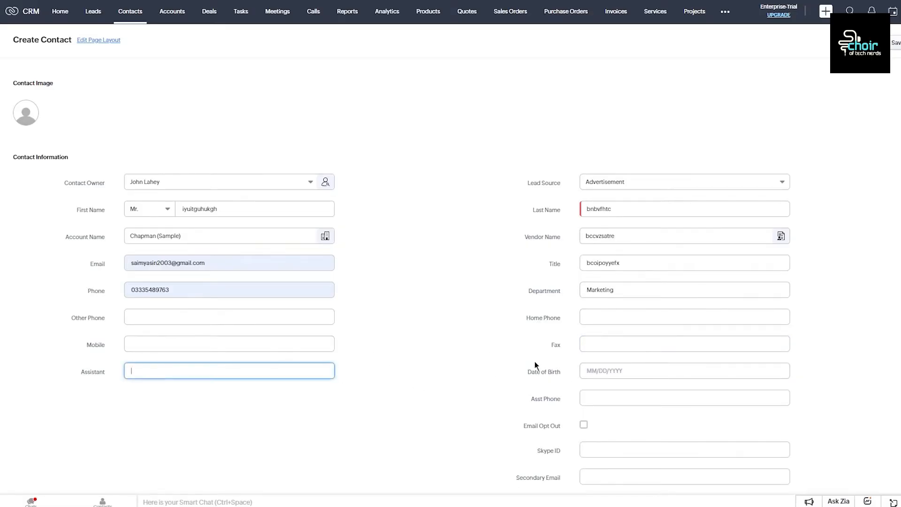
pyautogui.click(609, 369)
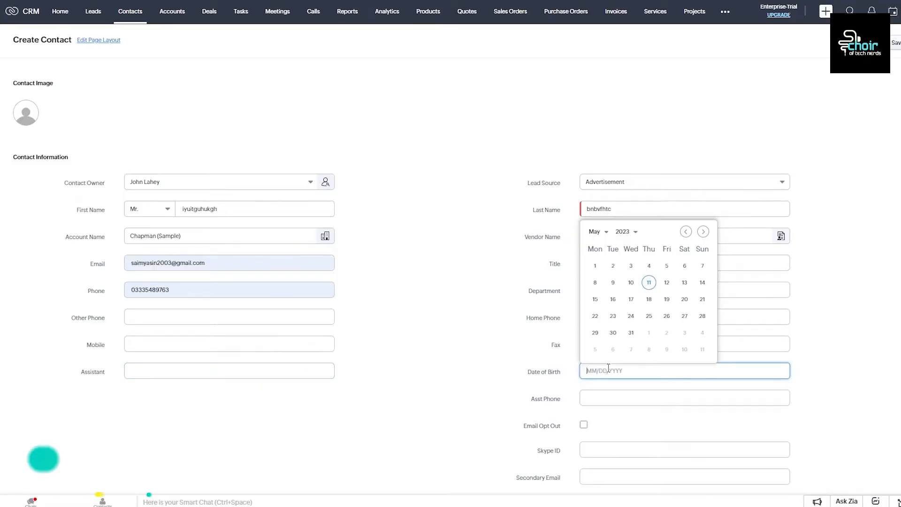
pyautogui.click(702, 315)
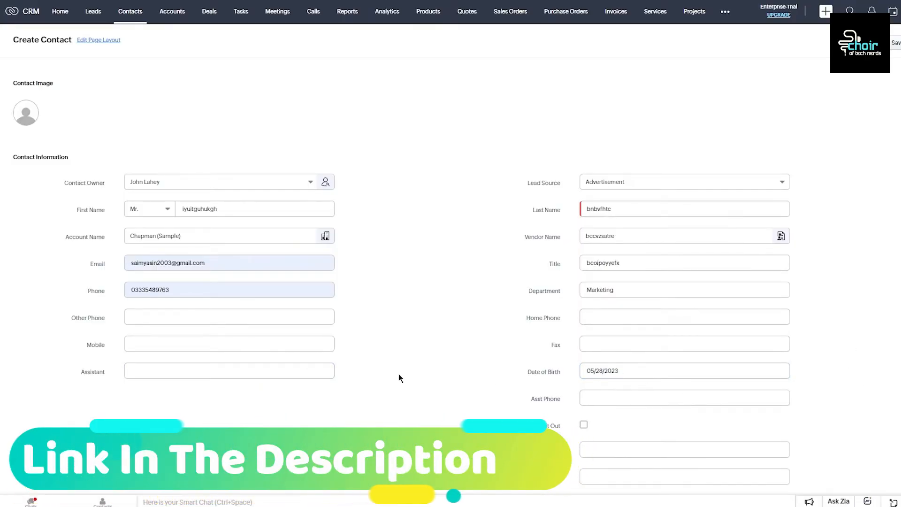
# Step: Set the contact's Lead Source to Cold Call
pyautogui.click(234, 340)
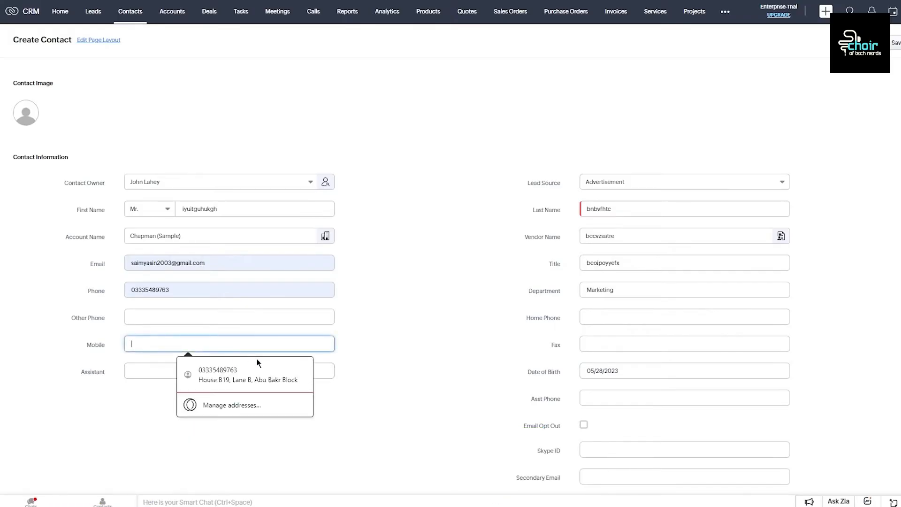
pyautogui.click(455, 310)
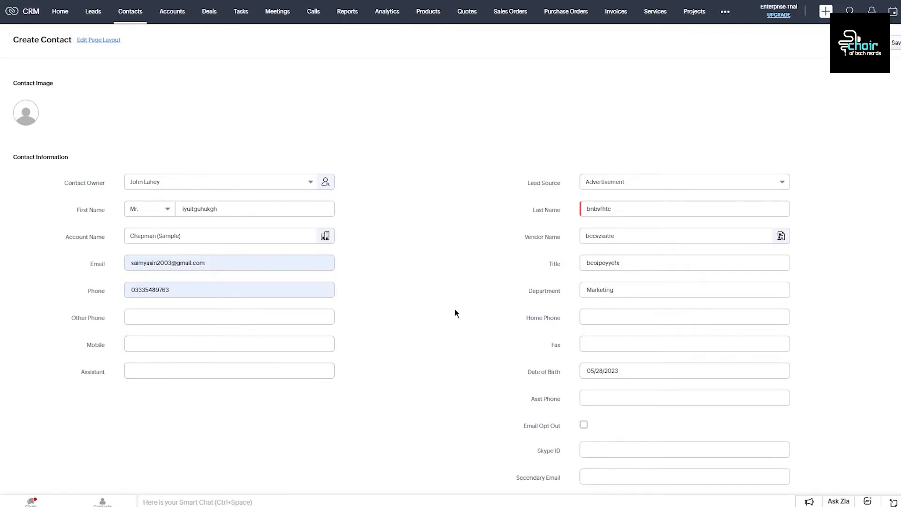
pyautogui.click(629, 184)
pyautogui.click(626, 252)
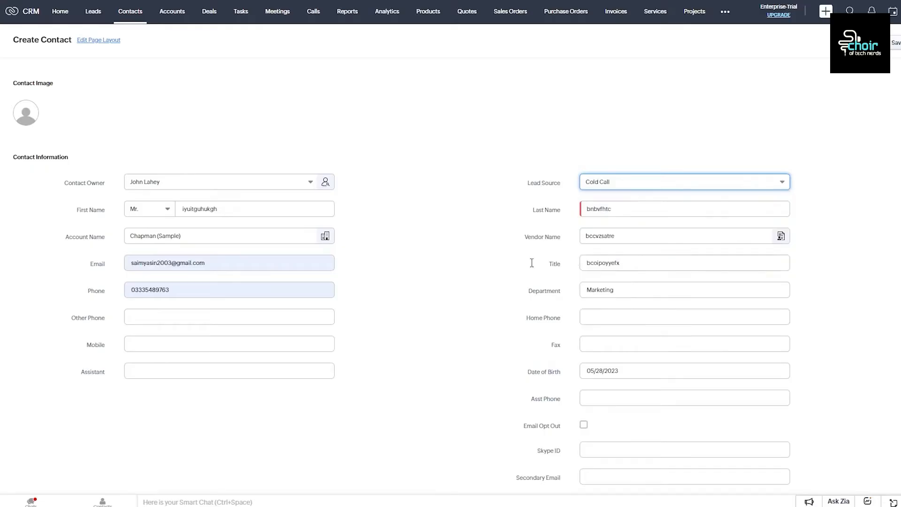
pyautogui.scroll(-7, 507, 264)
pyautogui.scroll(3, 563, 230)
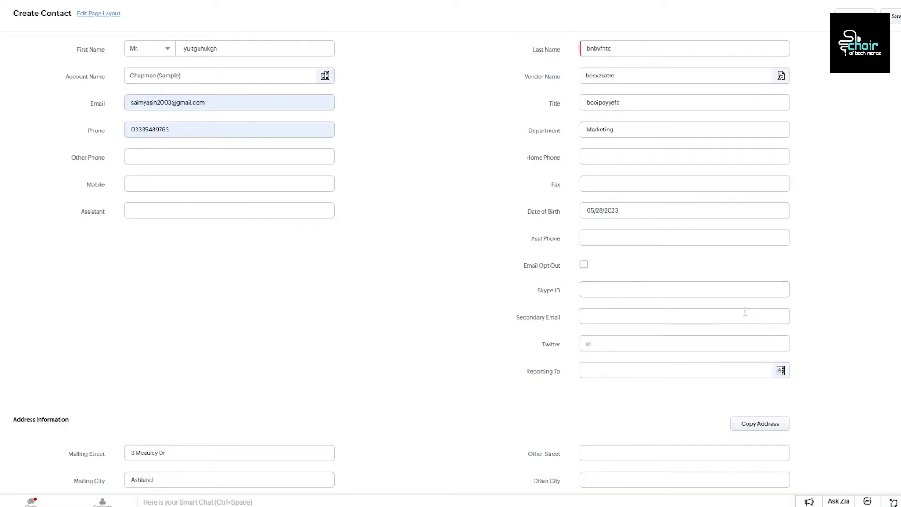
pyautogui.scroll(-3, 790, 208)
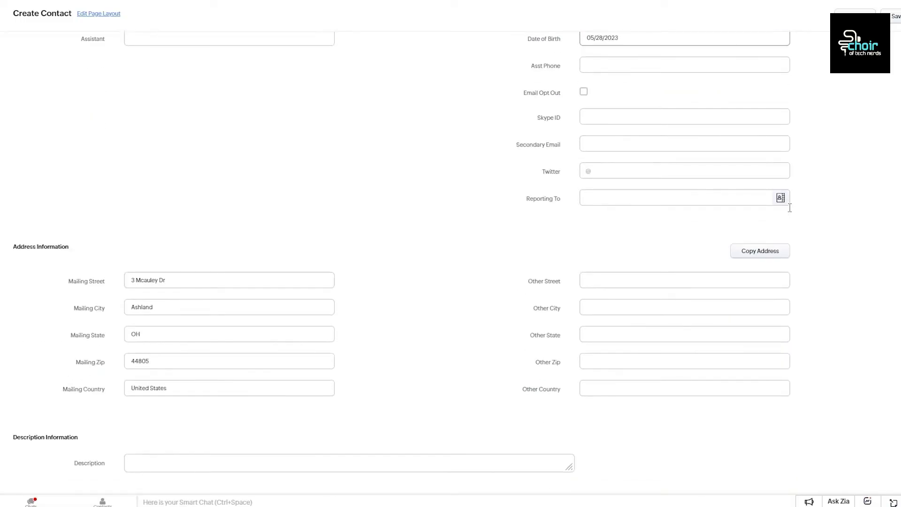
# Step: Add the description 'this is the new contact that we cold' to the contact
pyautogui.click(251, 280)
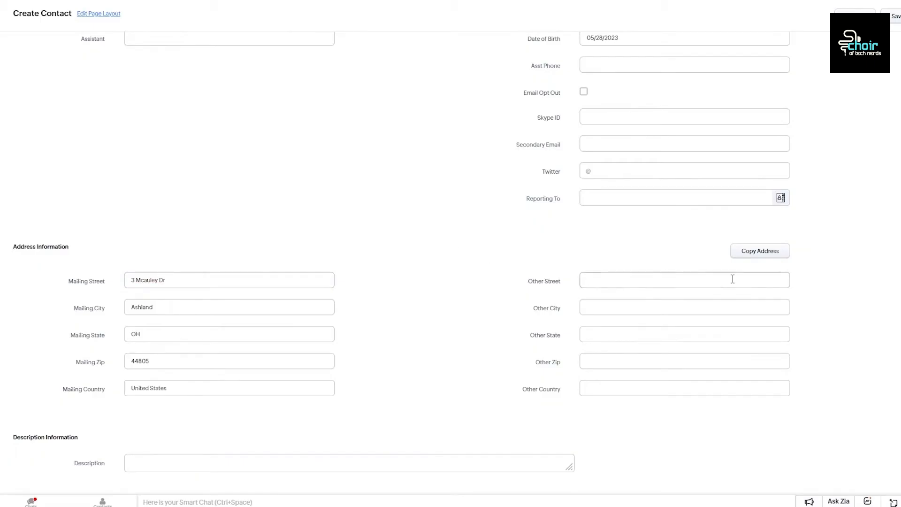
pyautogui.click(235, 463)
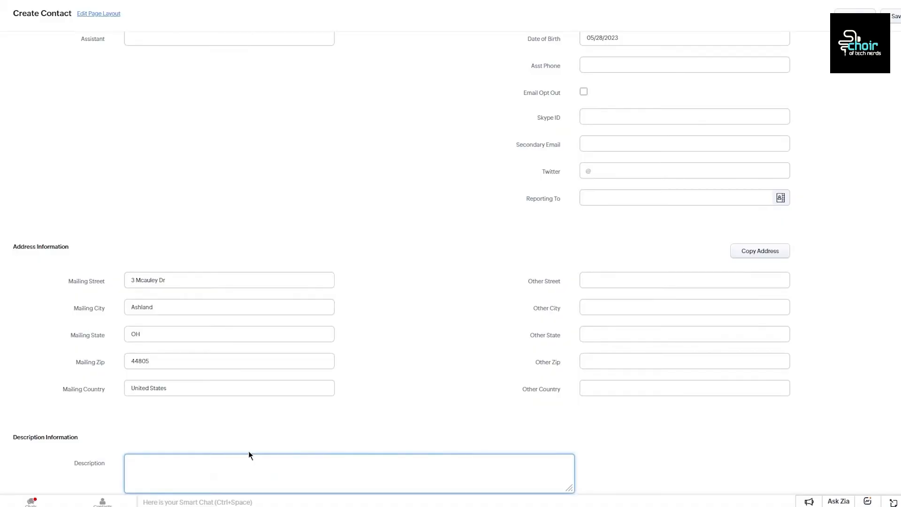
pyautogui.write('this is the new contact that we cold called')
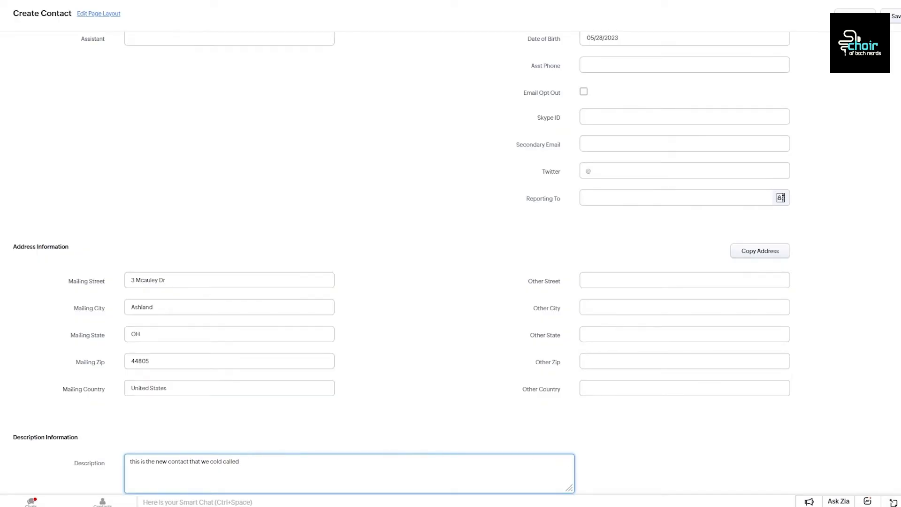
pyautogui.press('Tab')
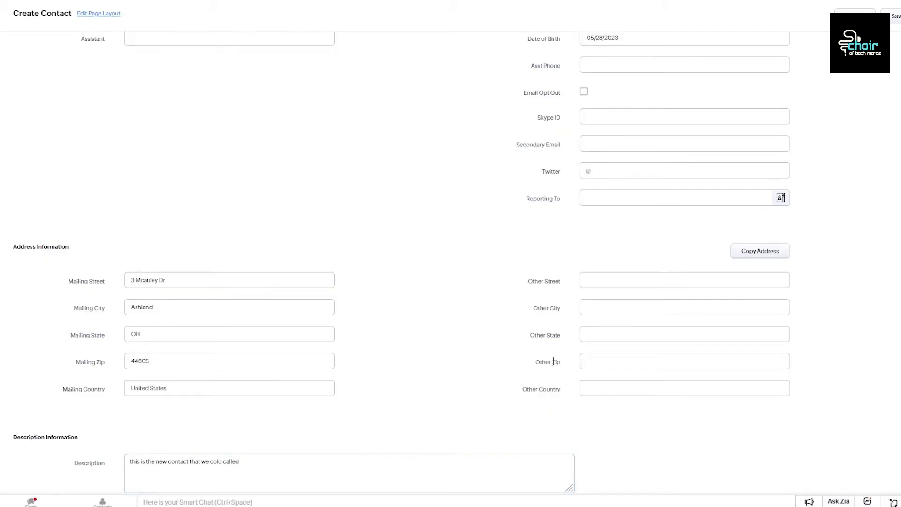
pyautogui.scroll(7, 683, 245)
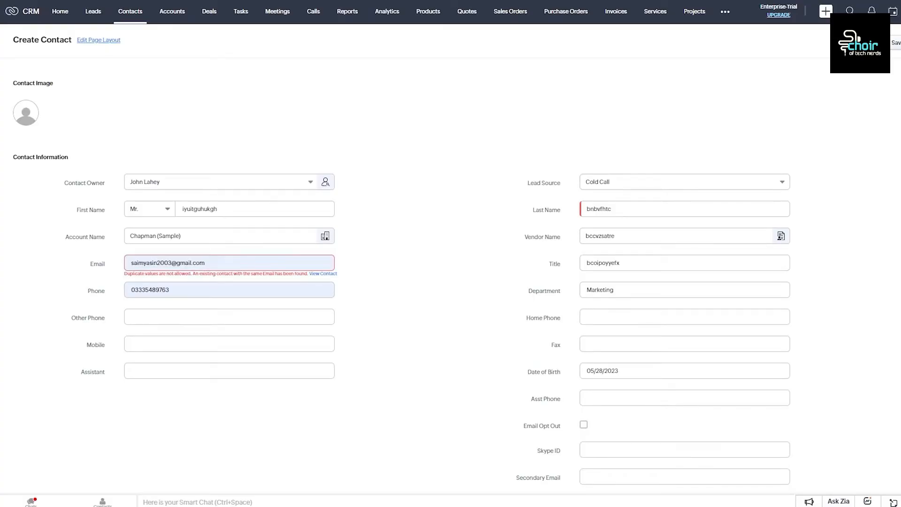
# Step: Clear the duplicate address from the Email field and enter a different e-mail address
pyautogui.click(233, 263)
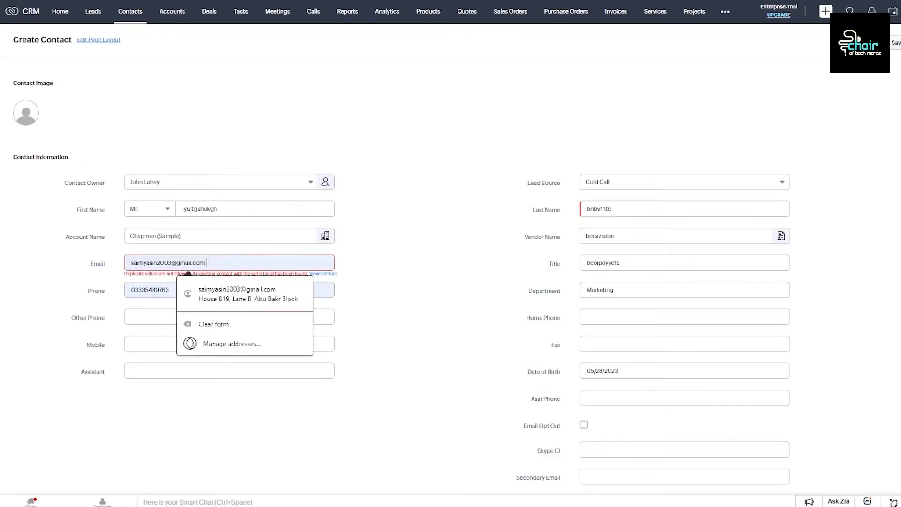
pyautogui.moveTo(232, 263); pyautogui.dragTo(107, 263)
pyautogui.click(150, 261)
pyautogui.press('BackSpace')
pyautogui.moveTo(223, 264); pyautogui.dragTo(98, 262)
pyautogui.press('BackSpace')
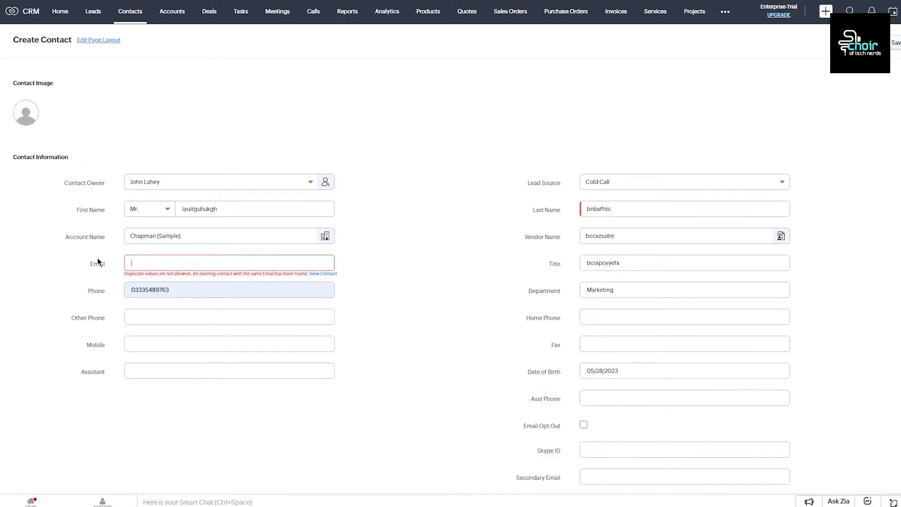
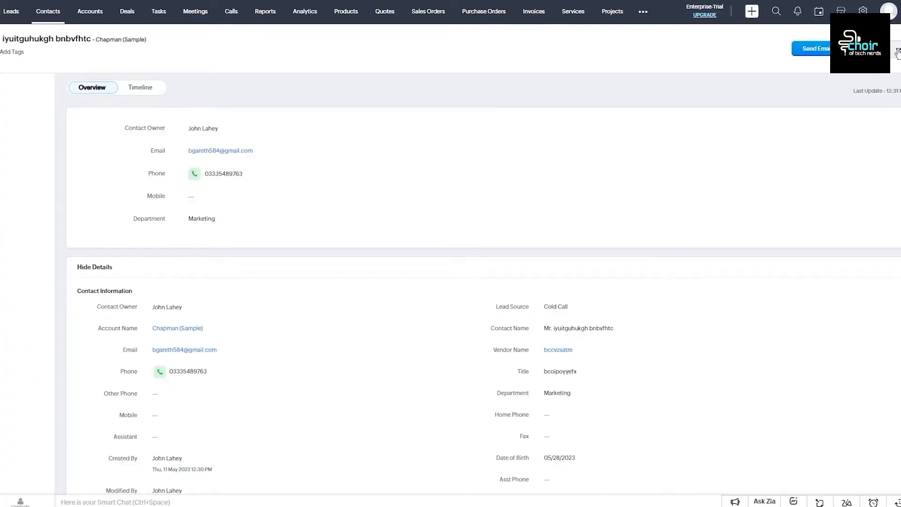
# Step: Save the new contact and look over its saved record and More actions menu
pyautogui.click(884, 48)
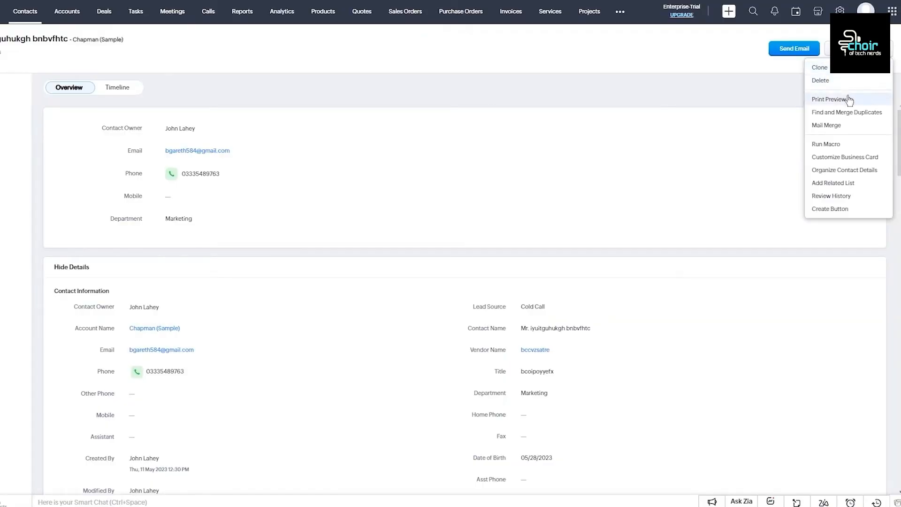
pyautogui.moveTo(865, 147)
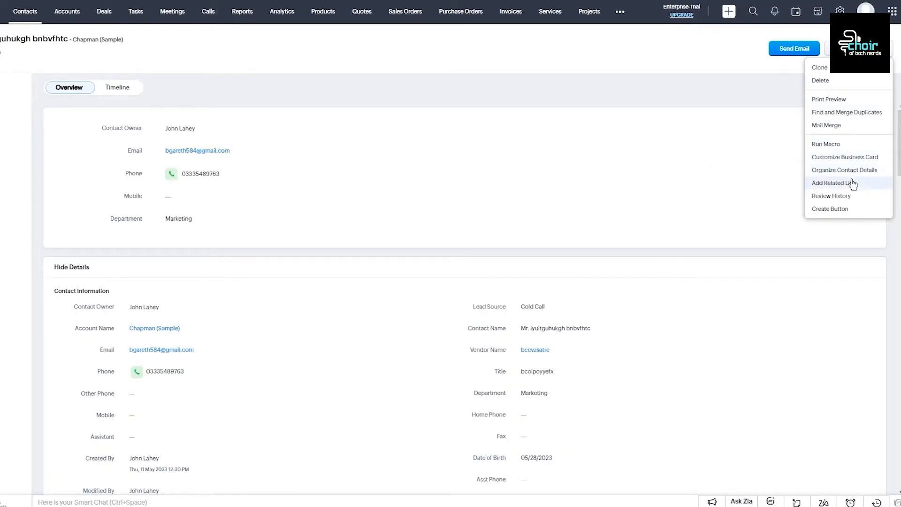
pyautogui.click(879, 250)
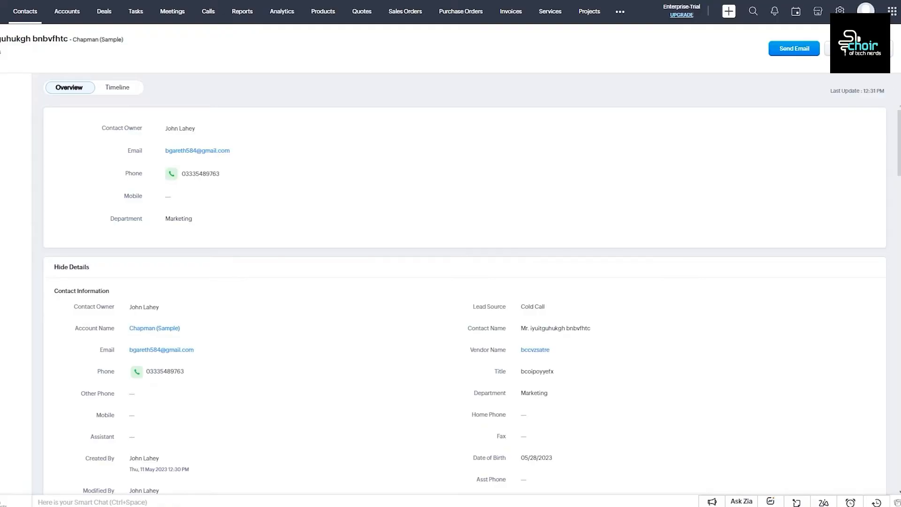
pyautogui.scroll(-3, 779, 234)
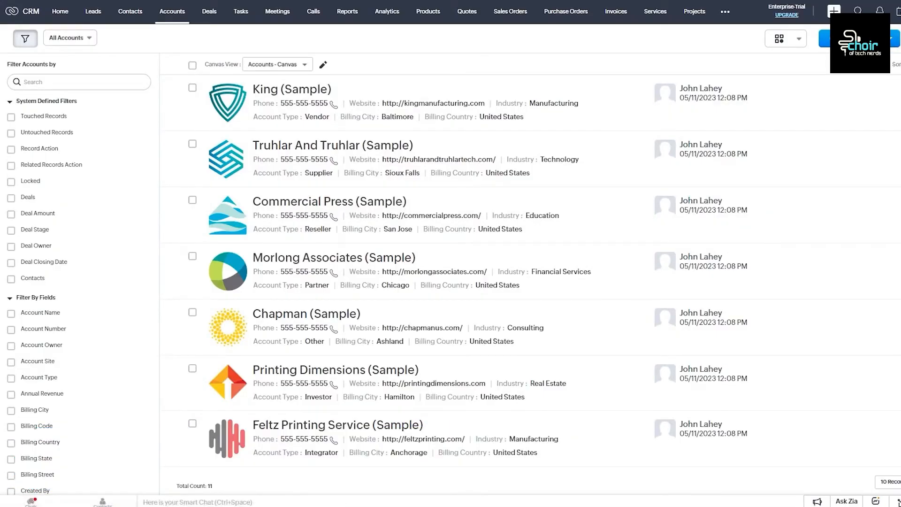
# Step: Open a blank Create Account form from the Accounts list
pyautogui.click(866, 74)
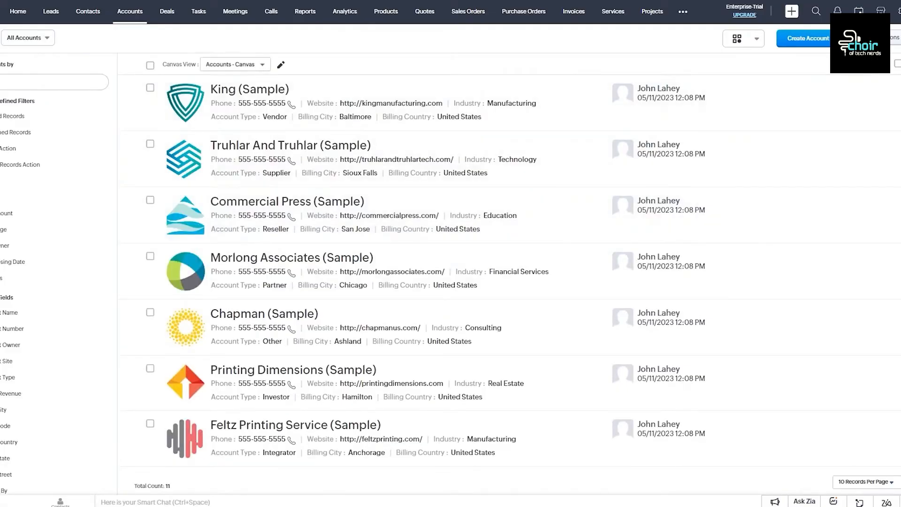
pyautogui.click(801, 38)
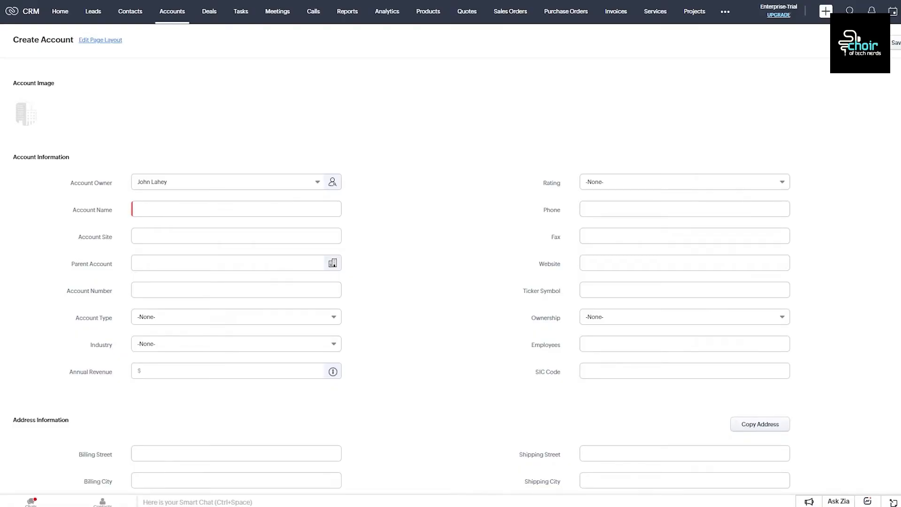
pyautogui.click(193, 206)
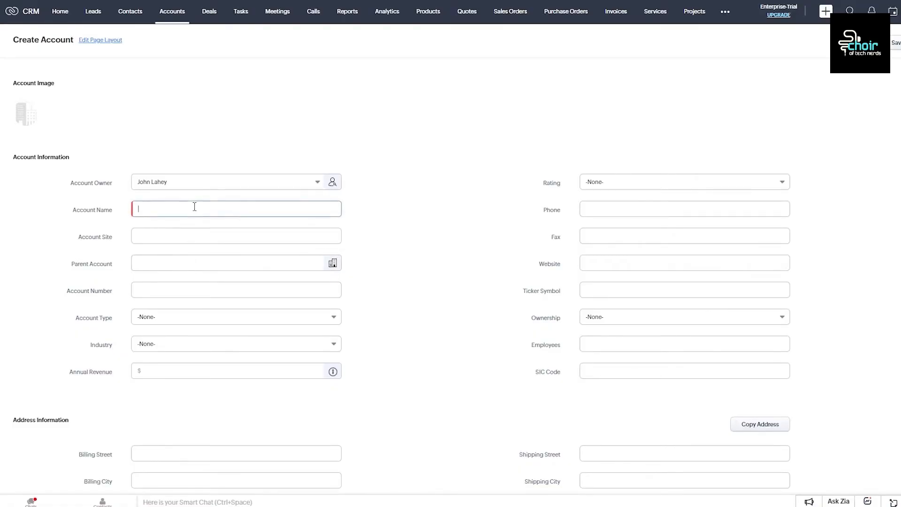
pyautogui.scroll(-3, 236, 156)
pyautogui.scroll(3, 236, 157)
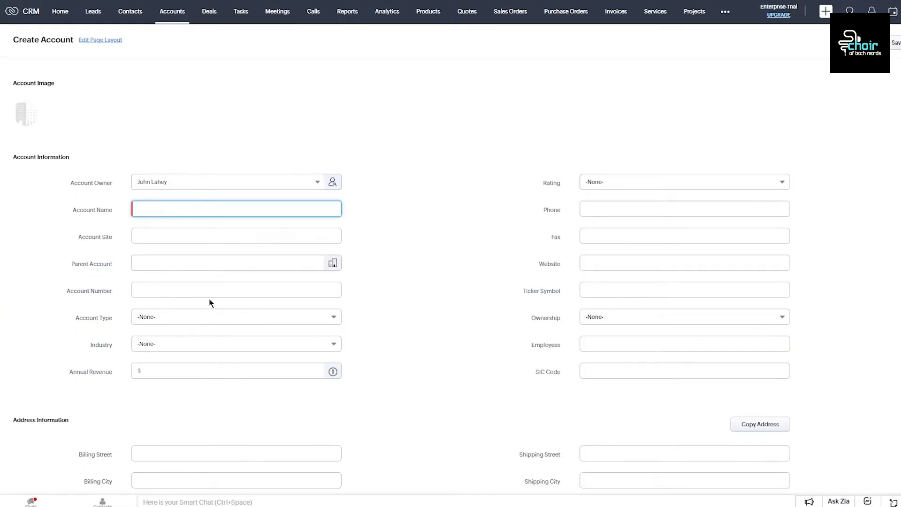
pyautogui.click(645, 226)
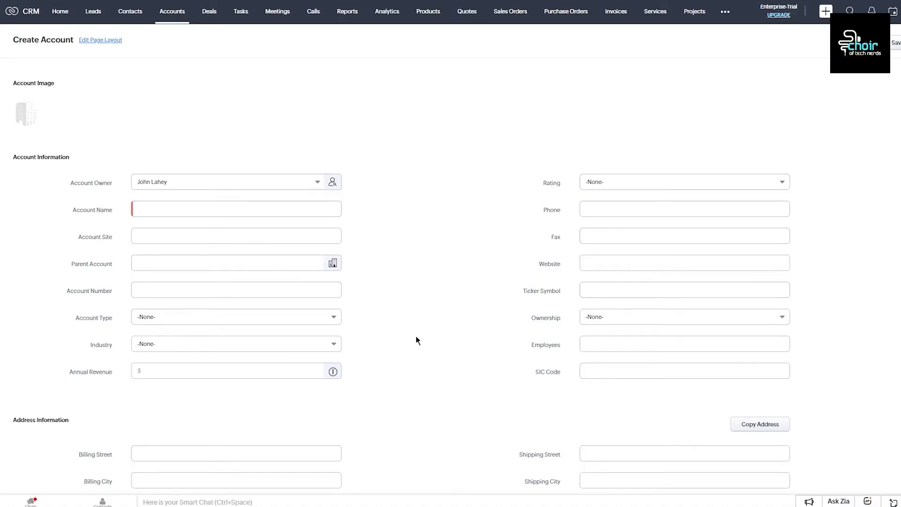
pyautogui.scroll(-4, 424, 333)
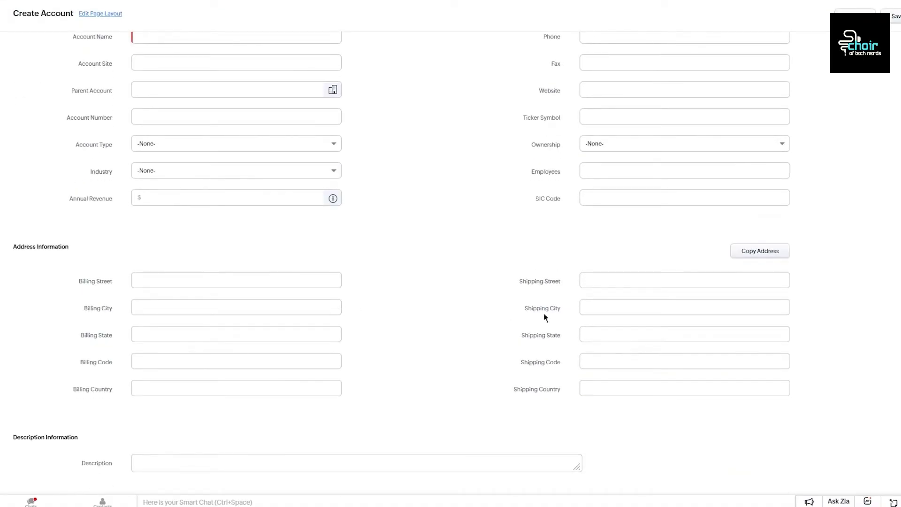
pyautogui.scroll(4, 386, 218)
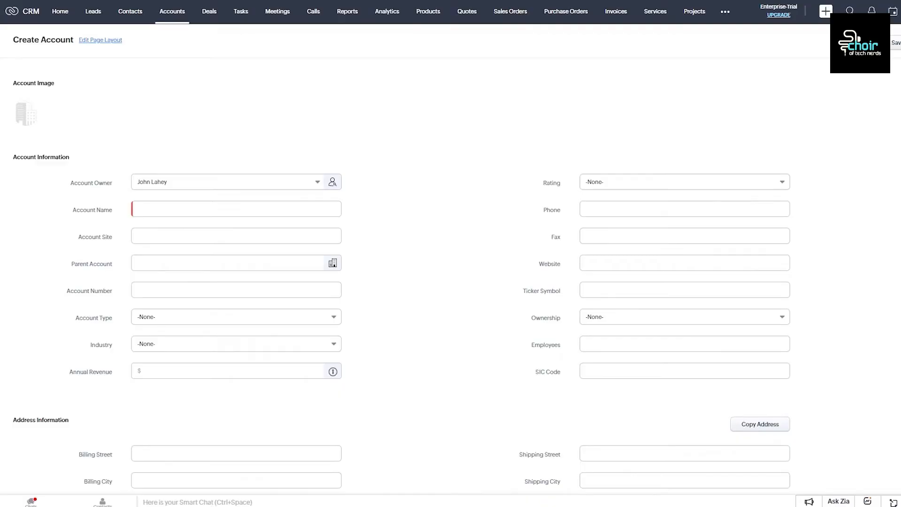
pyautogui.scroll(-4, 450, 263)
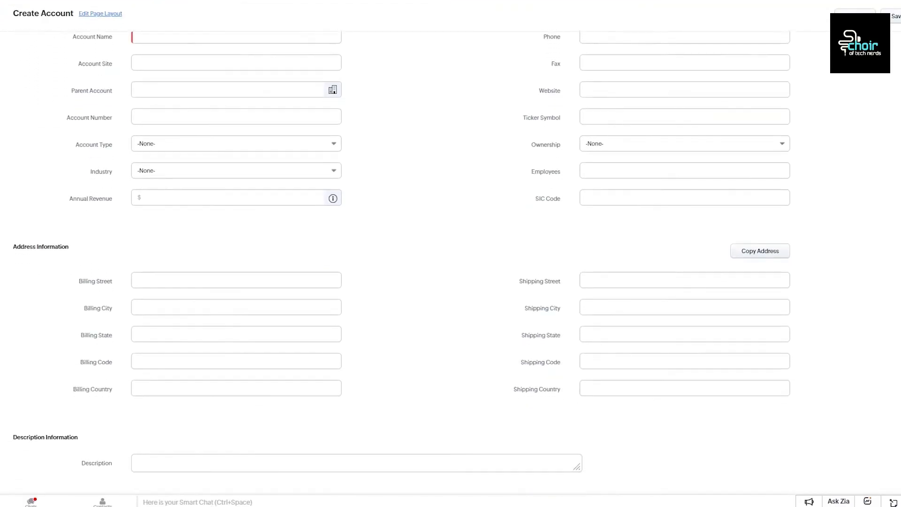
pyautogui.scroll(4, 451, 263)
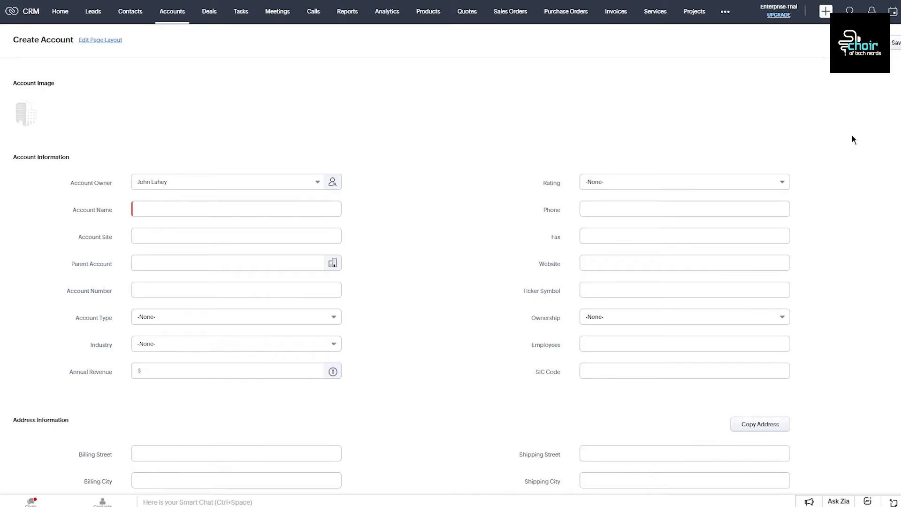
# Step: Name the account 'ggvgv6' and set its Rating to Acquired
pyautogui.click(227, 212)
pyautogui.rightClick(229, 224)
pyautogui.click(380, 209)
pyautogui.click(296, 208)
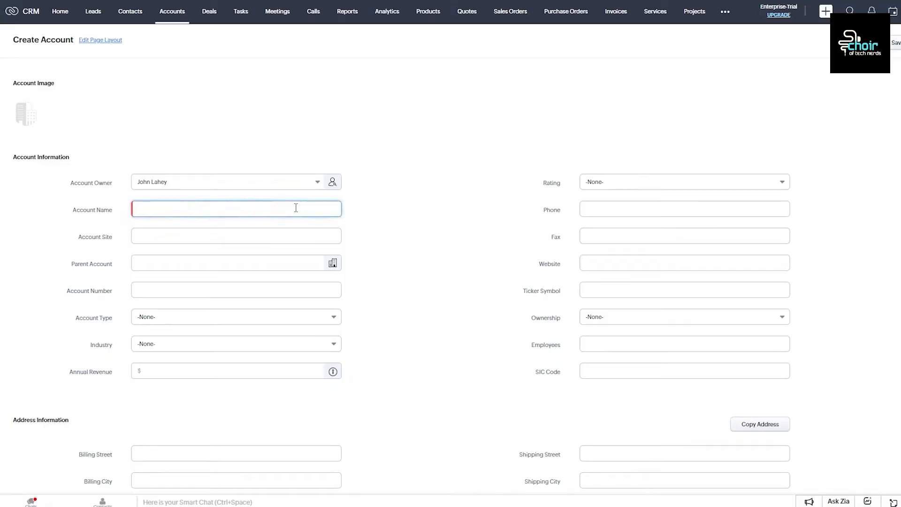
pyautogui.write('d')
pyautogui.write('6')
pyautogui.click(666, 183)
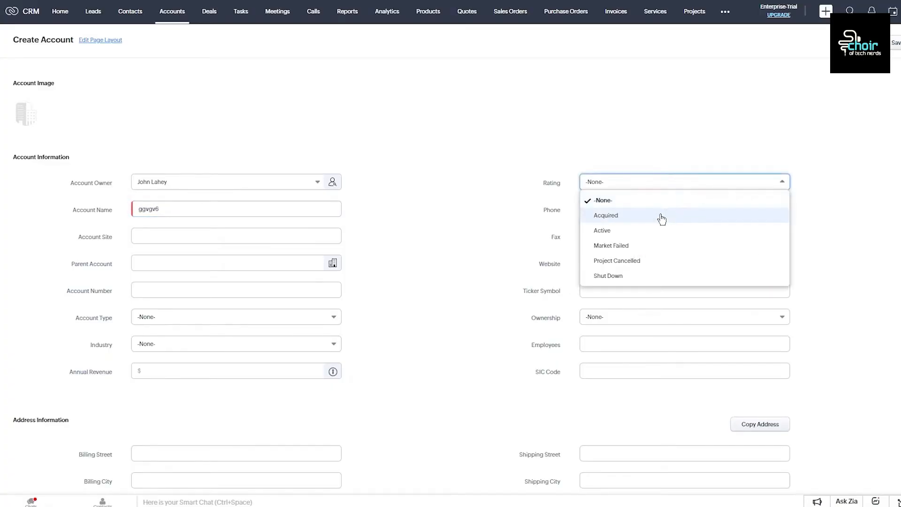
pyautogui.click(660, 216)
pyautogui.click(658, 188)
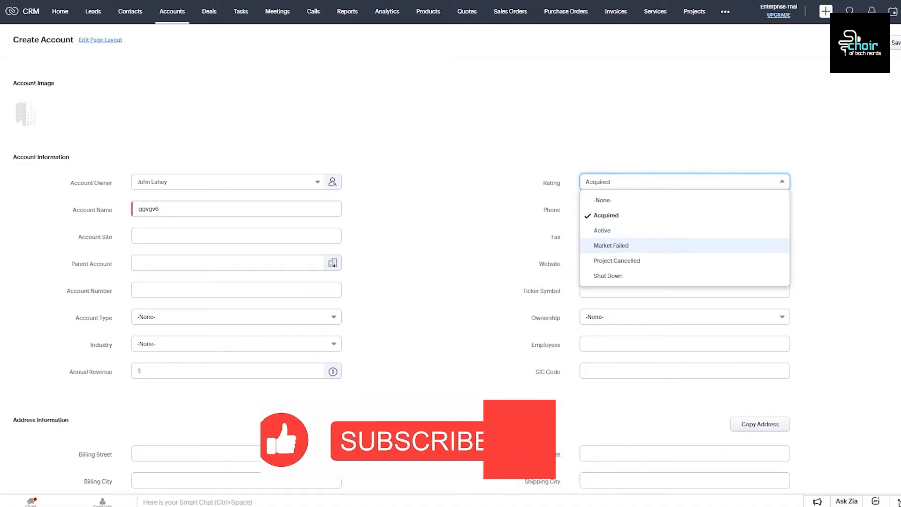
pyautogui.click(600, 235)
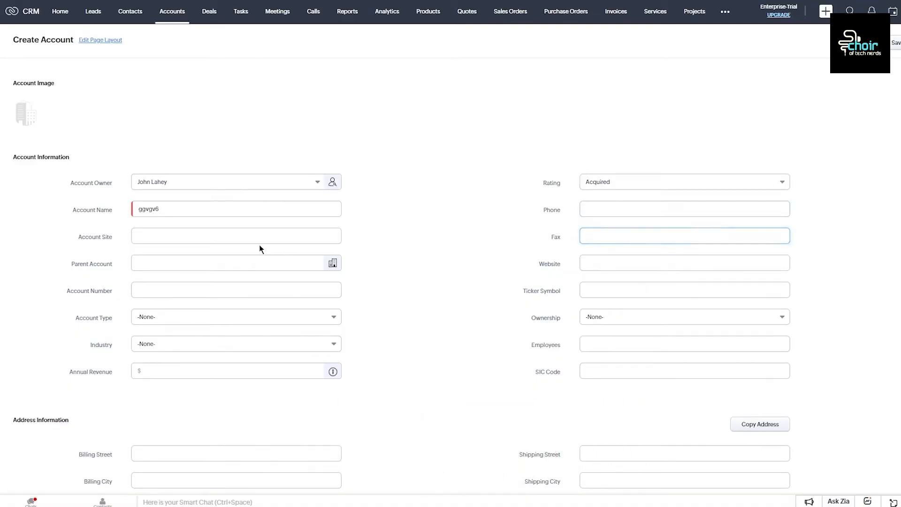
# Step: Set Account Site 'bmcvyed', Ownership Public and Annual Revenue 100000
pyautogui.click(229, 234)
pyautogui.write('bmcvyed')
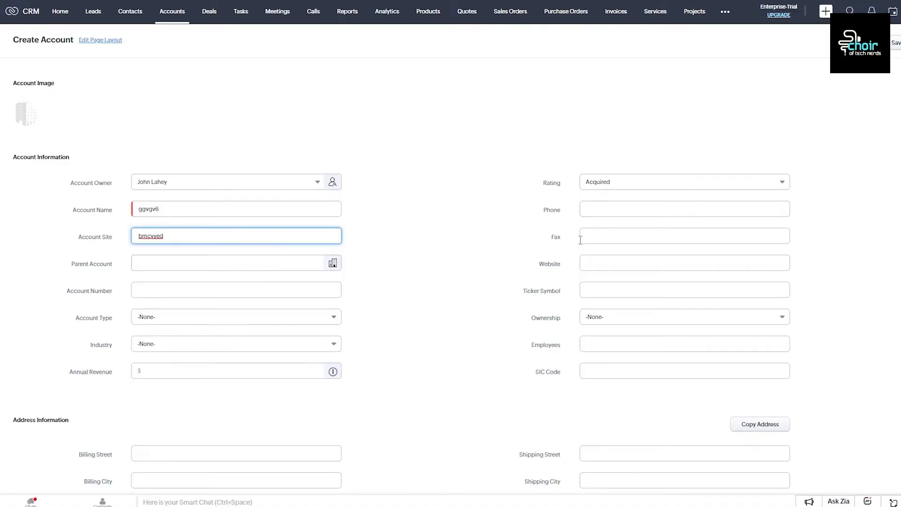
pyautogui.click(600, 261)
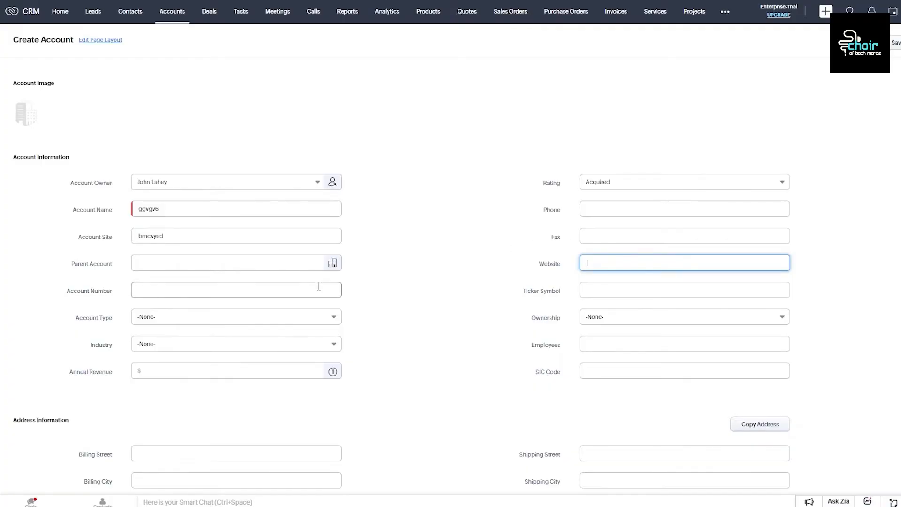
pyautogui.scroll(-2, 517, 328)
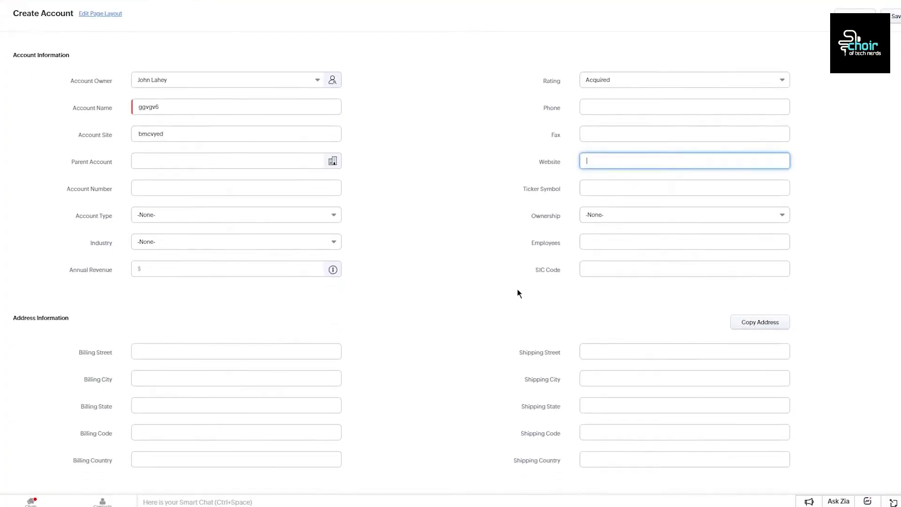
pyautogui.click(617, 212)
pyautogui.click(606, 272)
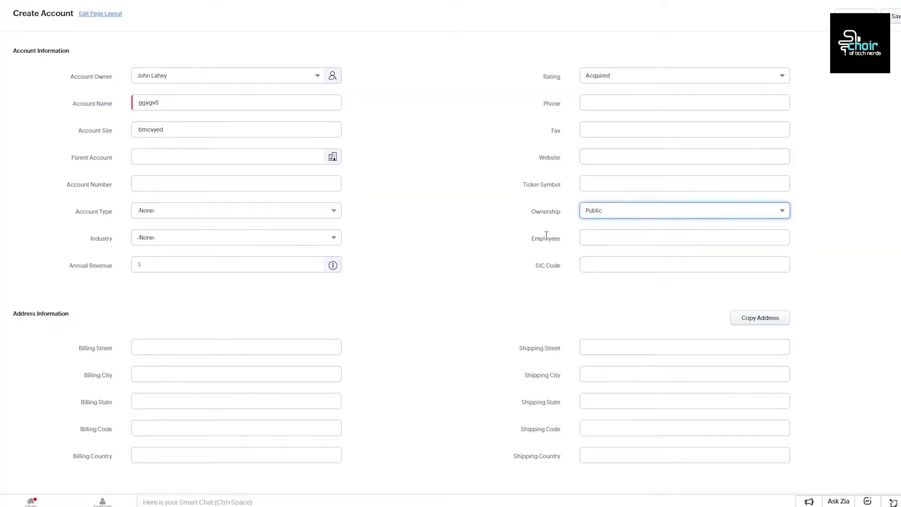
pyautogui.click(221, 266)
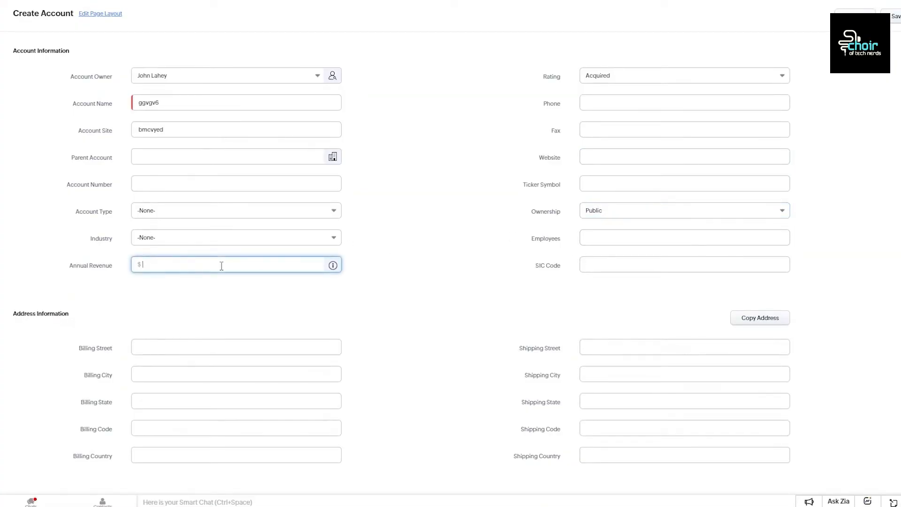
pyautogui.write('100000')
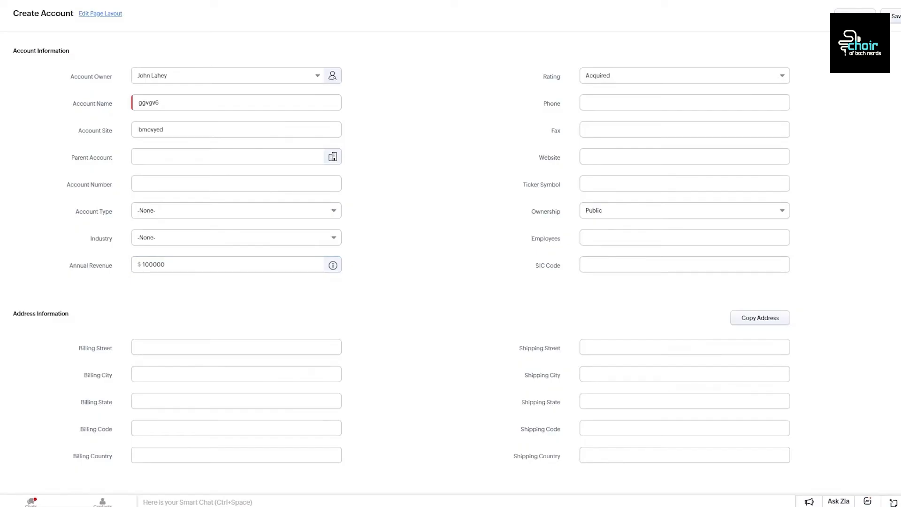
pyautogui.click(607, 242)
pyautogui.click(602, 259)
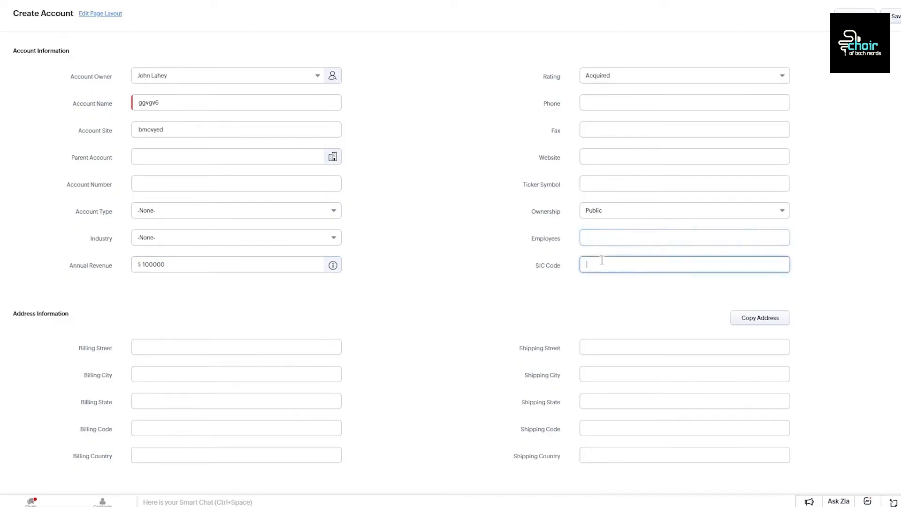
# Step: Autofill the account's billing address from the saved address details
pyautogui.click(326, 349)
pyautogui.click(432, 338)
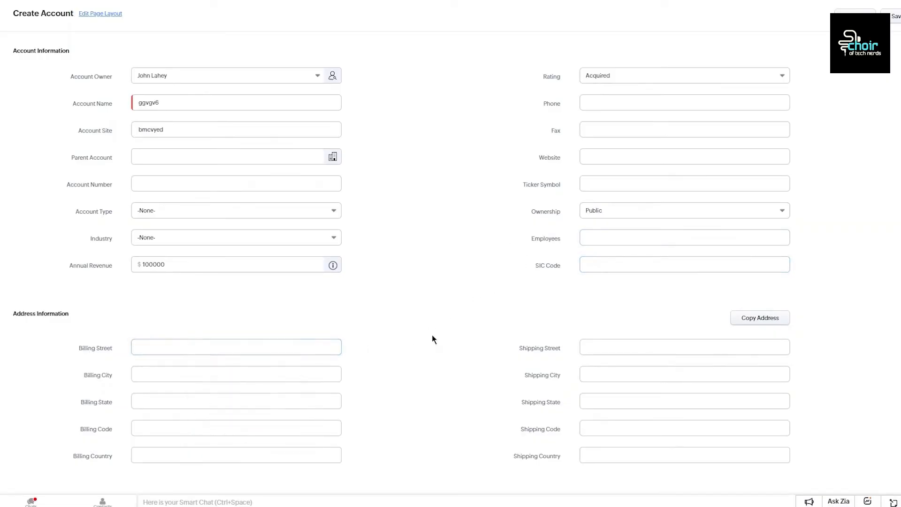
pyautogui.click(245, 346)
pyautogui.click(223, 376)
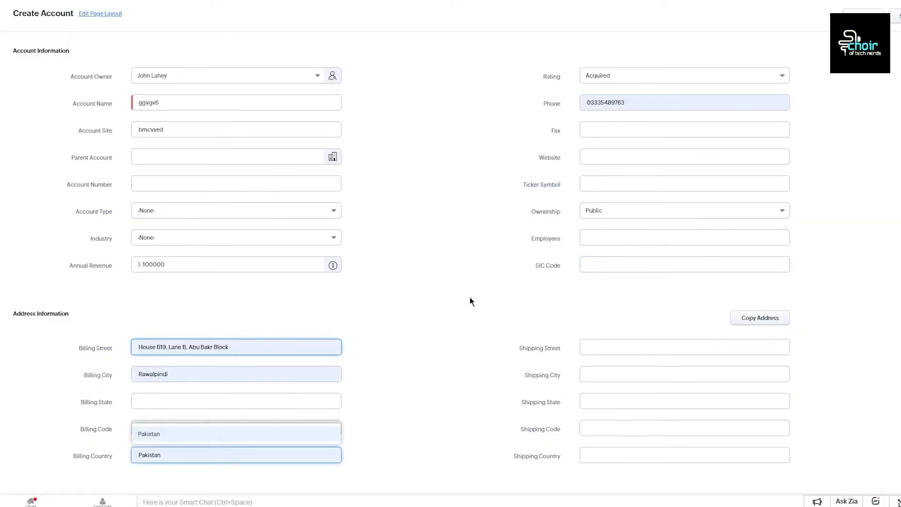
pyautogui.click(610, 347)
pyautogui.scroll(-2, 473, 287)
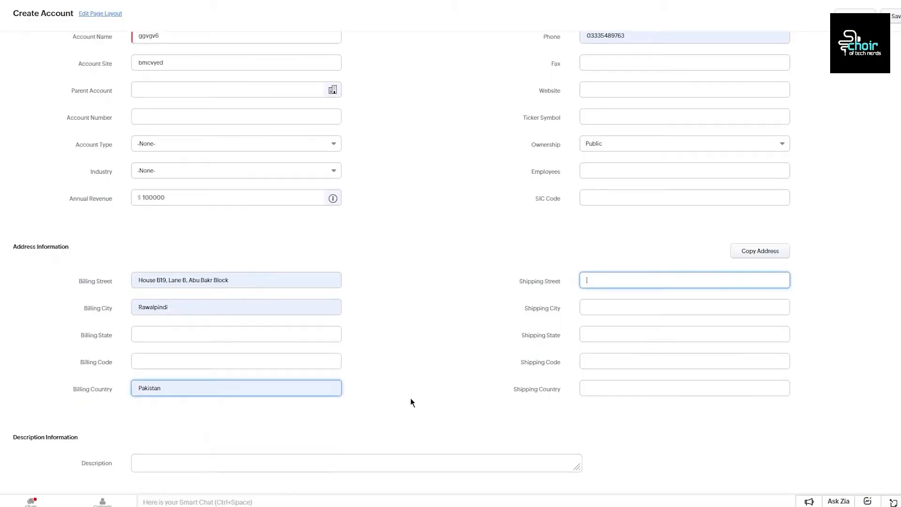
pyautogui.click(394, 358)
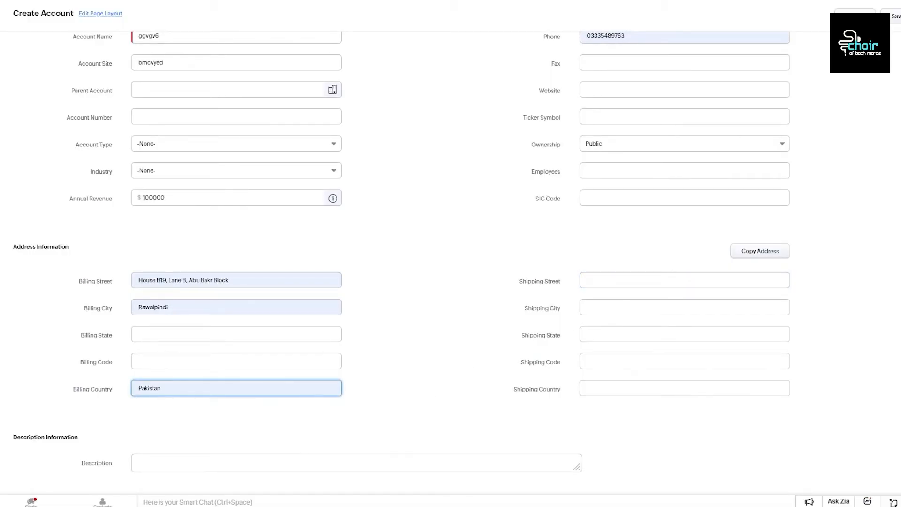
pyautogui.click(368, 461)
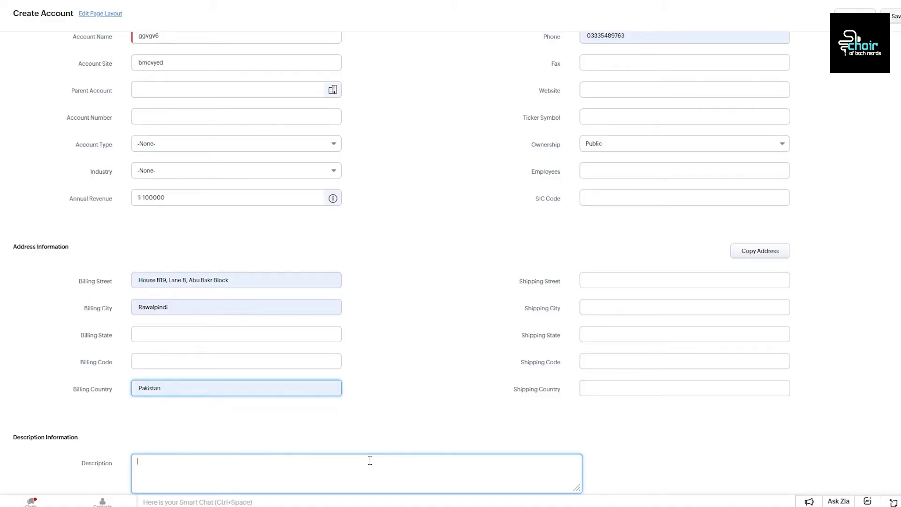
# Step: Enter the description 'this new account containd high preference leads' and save the account
pyautogui.write('this new account containd high prefer')
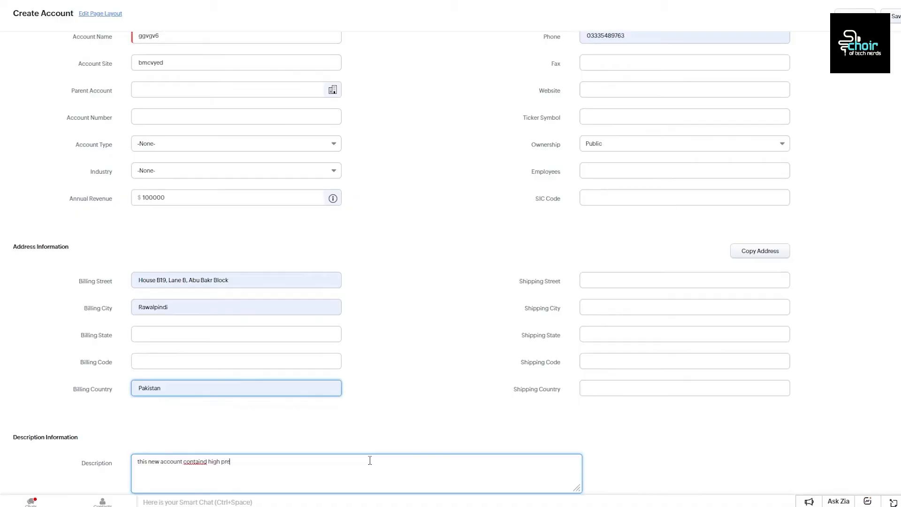
pyautogui.write('ence leads')
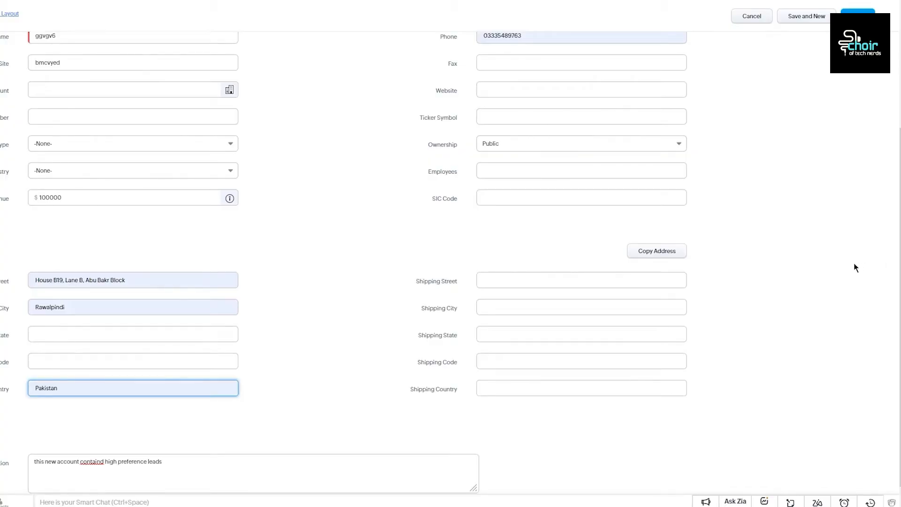
pyautogui.click(858, 16)
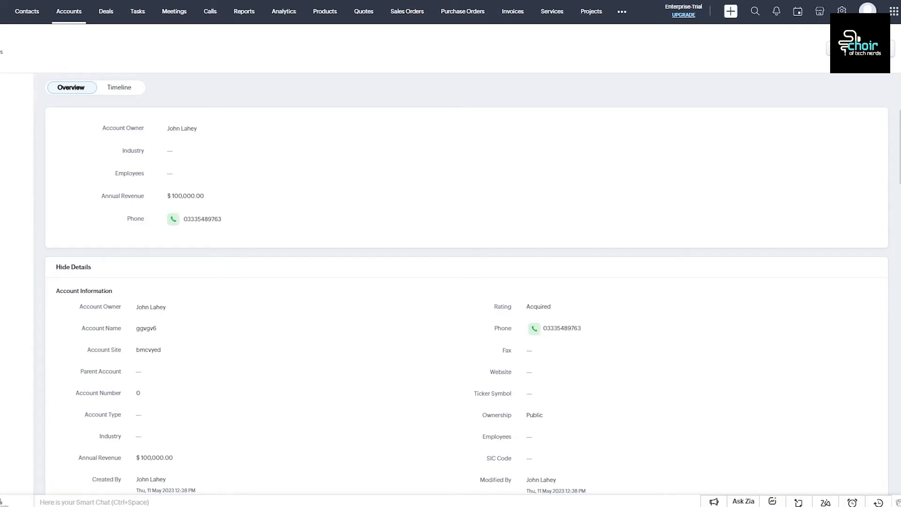
pyautogui.scroll(-20, 540, 155)
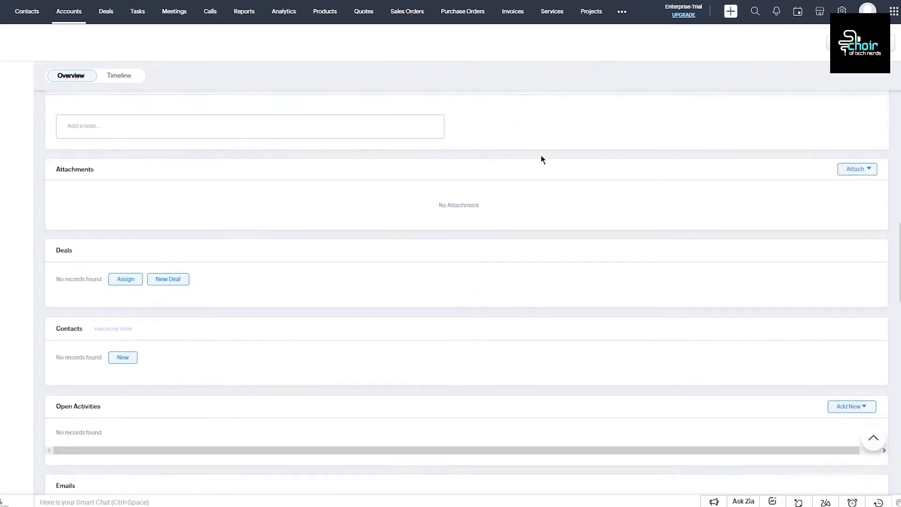
pyautogui.scroll(-5, 541, 160)
pyautogui.scroll(12, 541, 160)
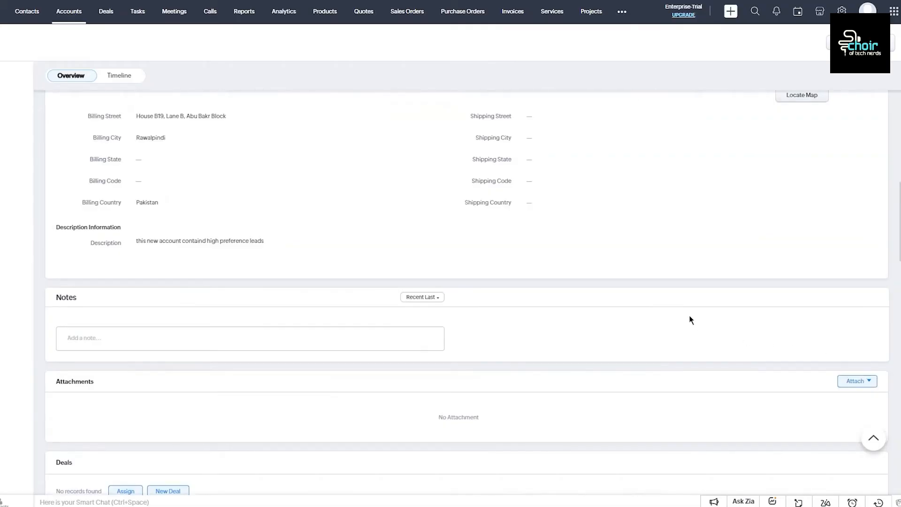
pyautogui.scroll(10, 690, 318)
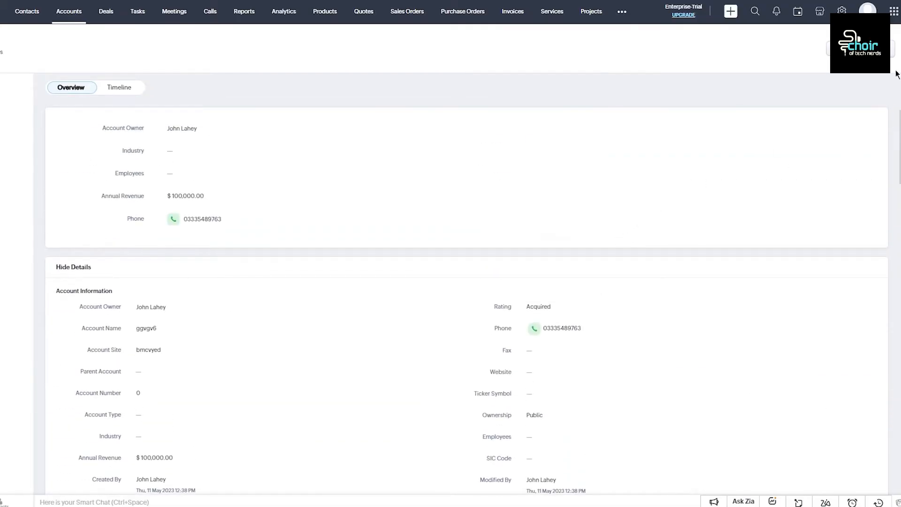
pyautogui.click(887, 48)
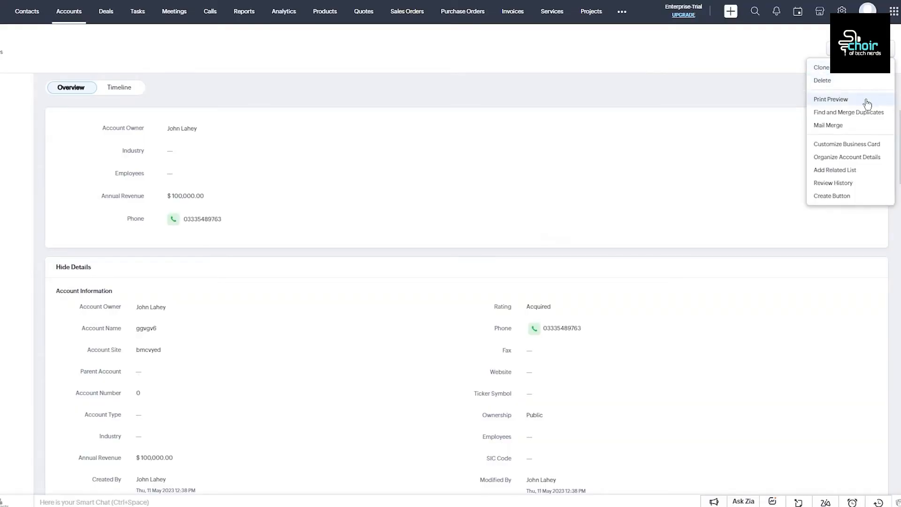
pyautogui.click(764, 103)
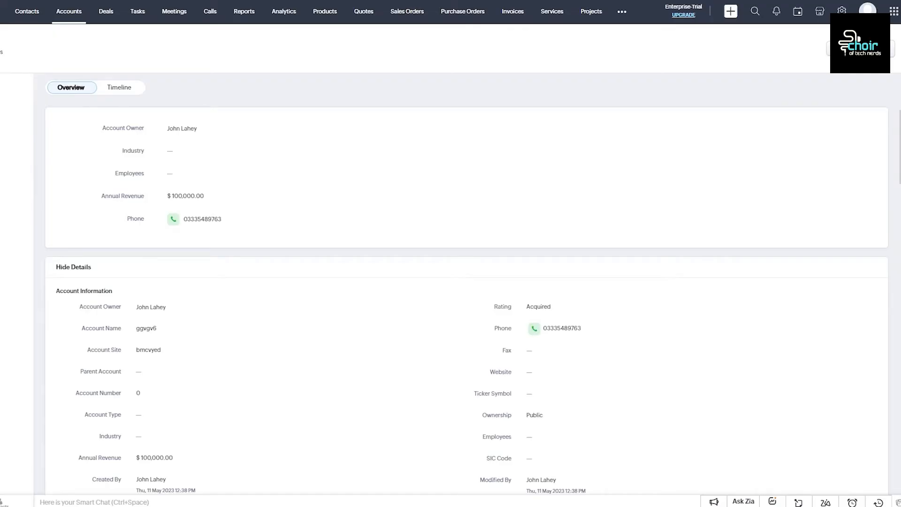
# Step: Go to the Deals list and show the import options beside Create Deal
pyautogui.click(106, 11)
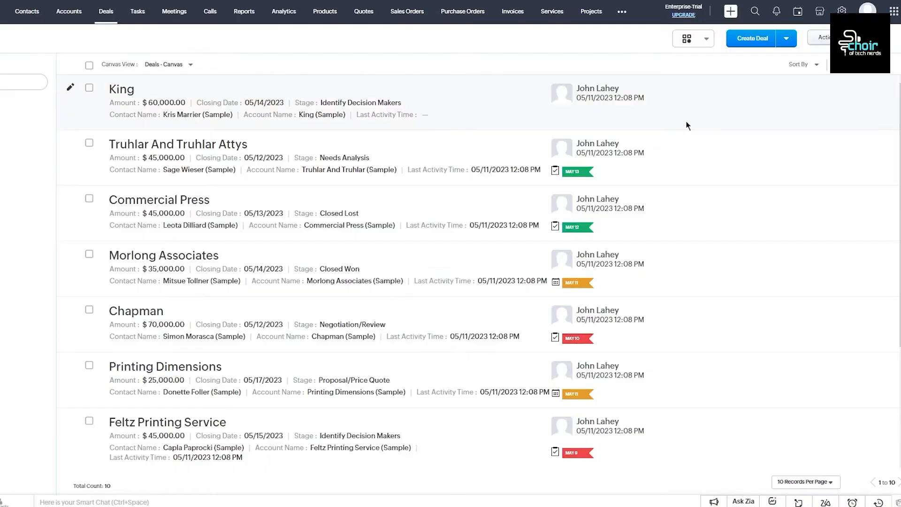
pyautogui.click(786, 39)
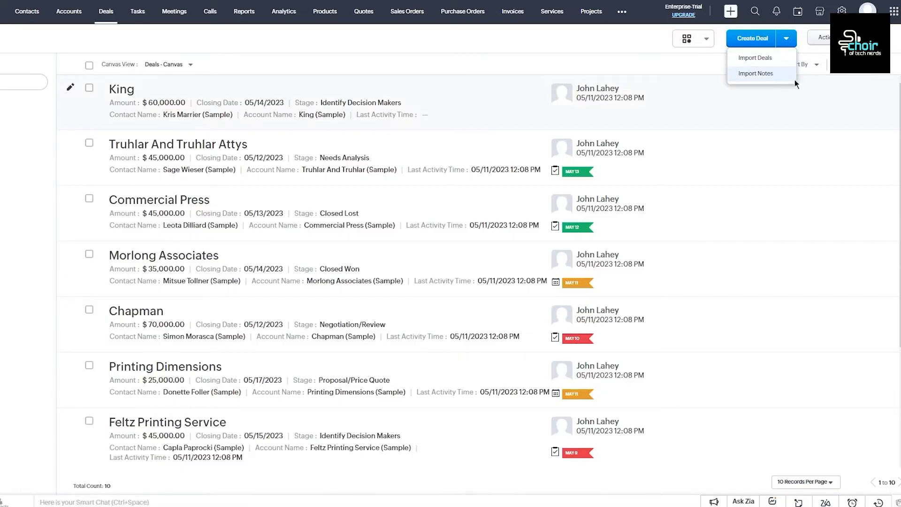
pyautogui.click(746, 61)
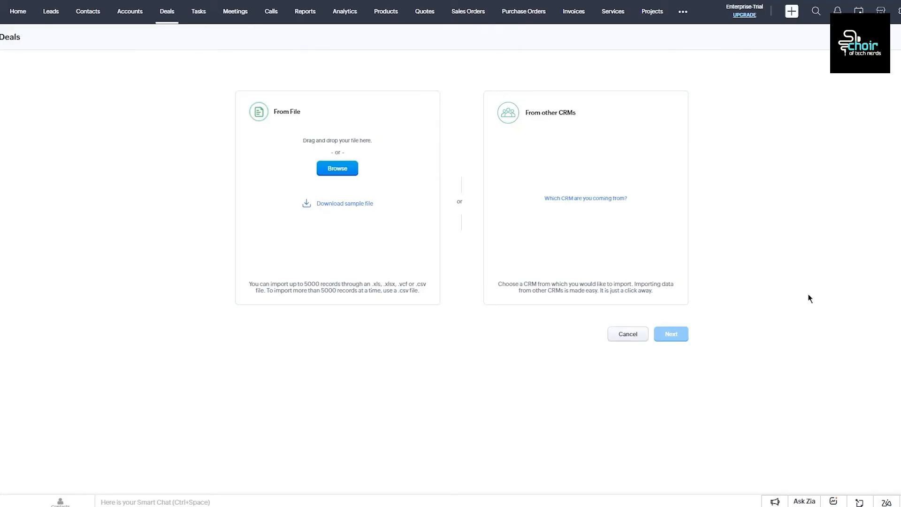
pyautogui.moveTo(255, 281); pyautogui.dragTo(370, 306)
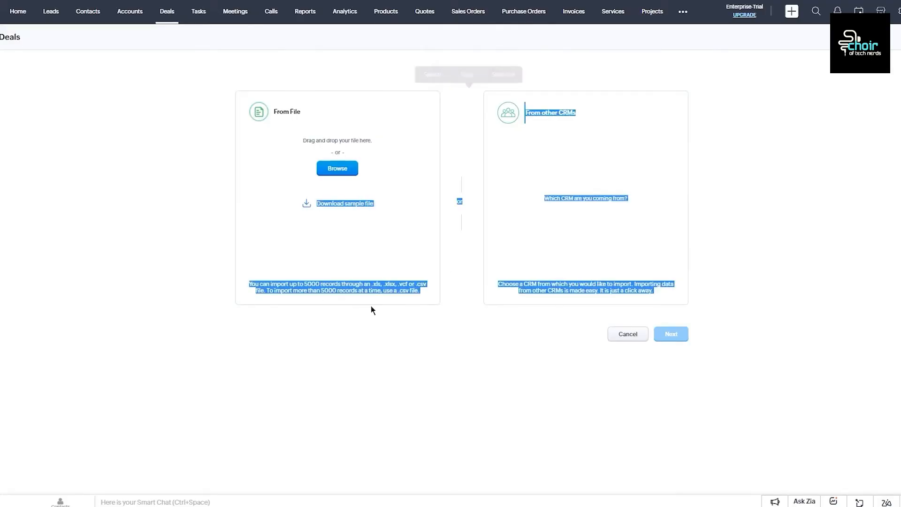
pyautogui.click(366, 309)
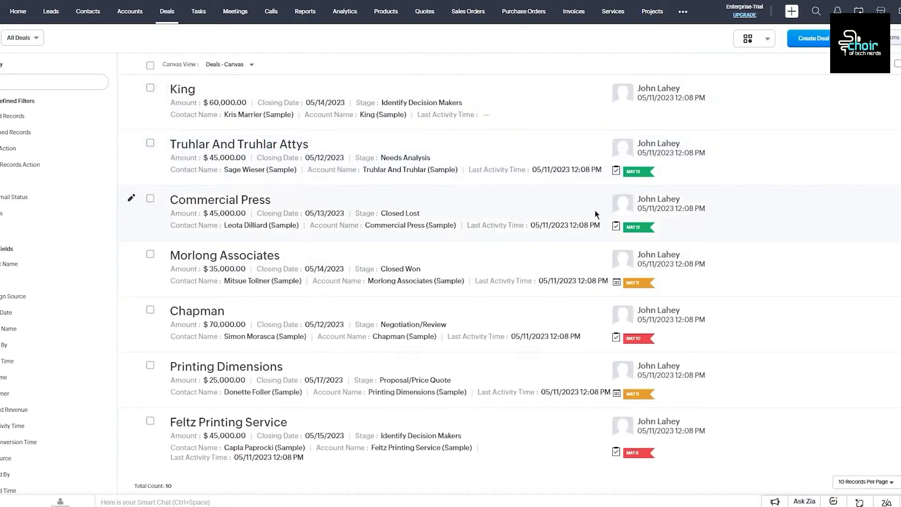
# Step: Start a new deal and look through its Type and Stage choices without changing them
pyautogui.click(826, 37)
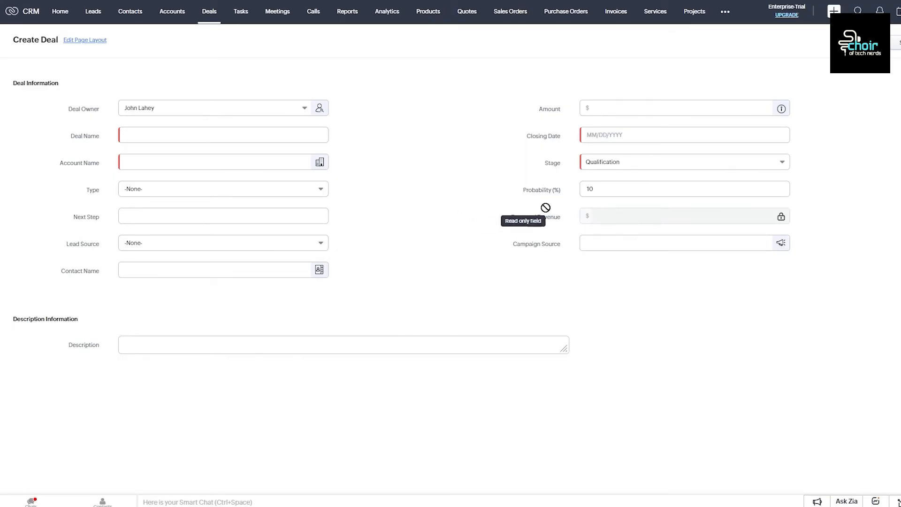
pyautogui.click(215, 189)
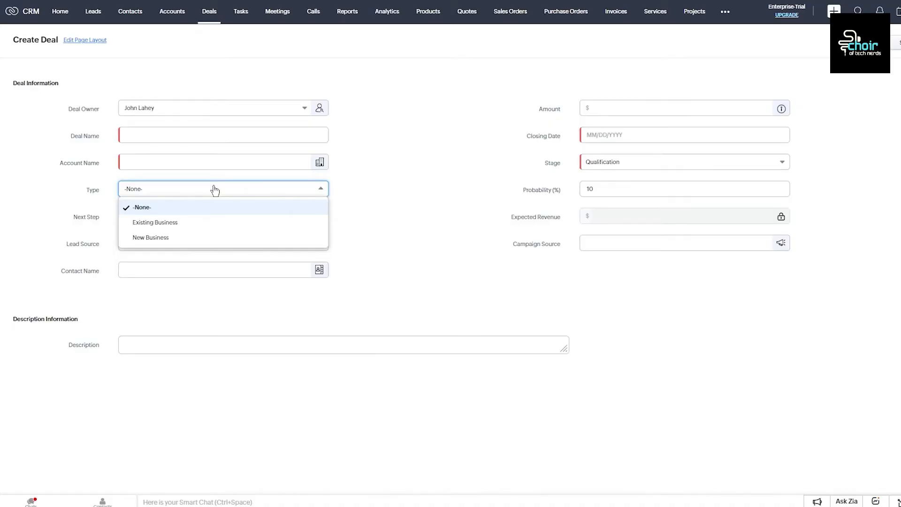
pyautogui.click(450, 219)
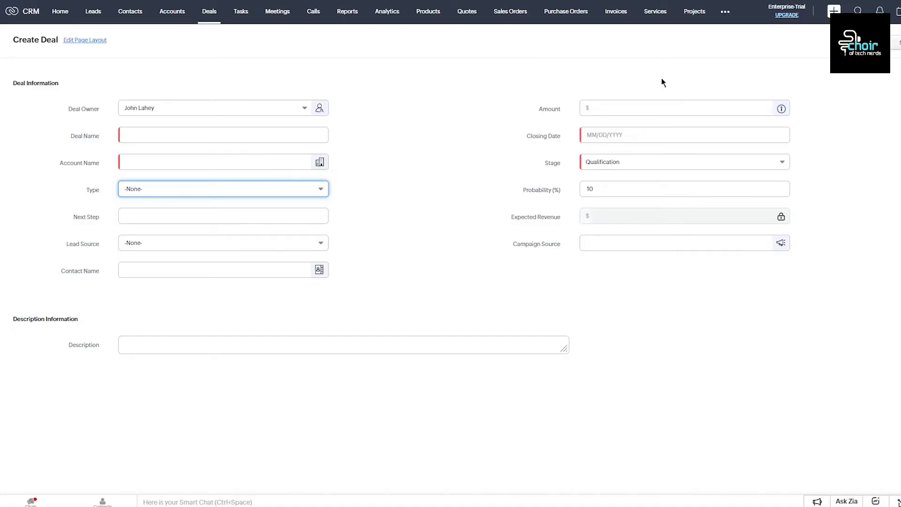
pyautogui.click(678, 165)
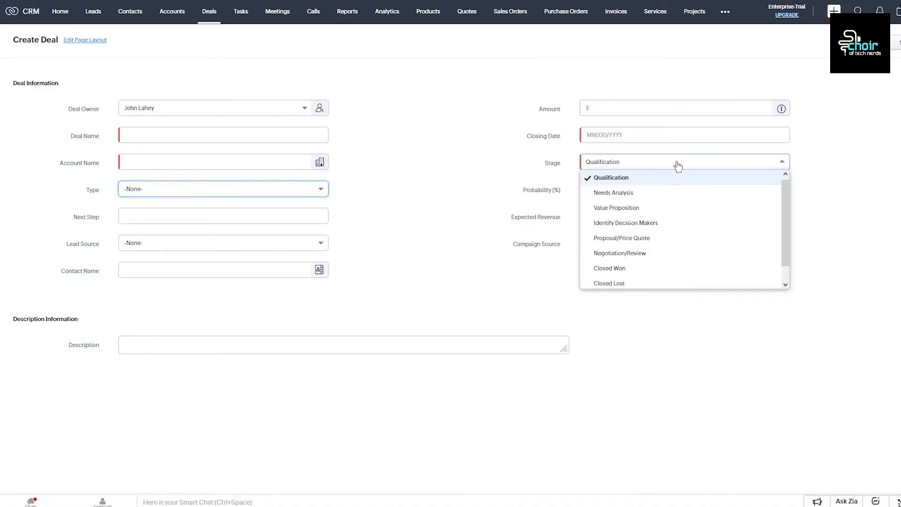
pyautogui.click(652, 137)
# Step: Set closing date 05/28/2023, amount 7695, deal name 'bxczqaetwit8iu' and account 'nmlm,pirtysvc'
pyautogui.click(702, 237)
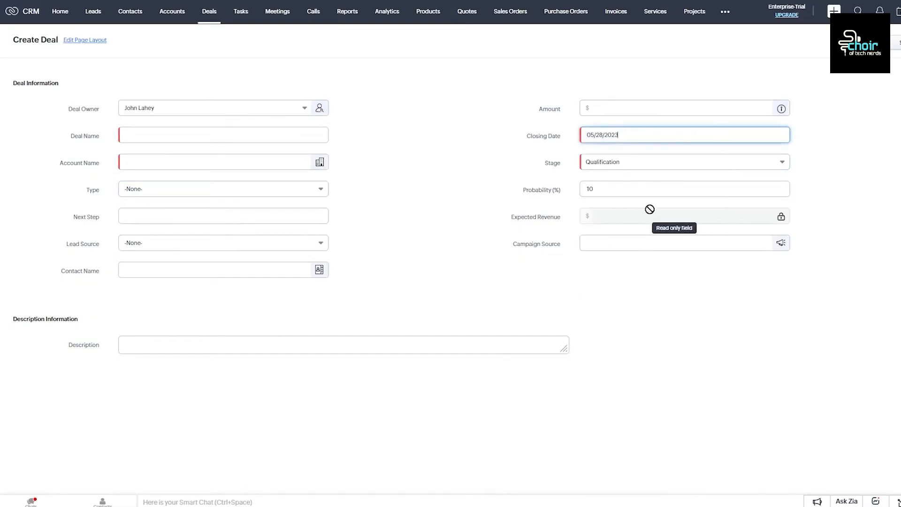
pyautogui.click(613, 102)
pyautogui.write('7695')
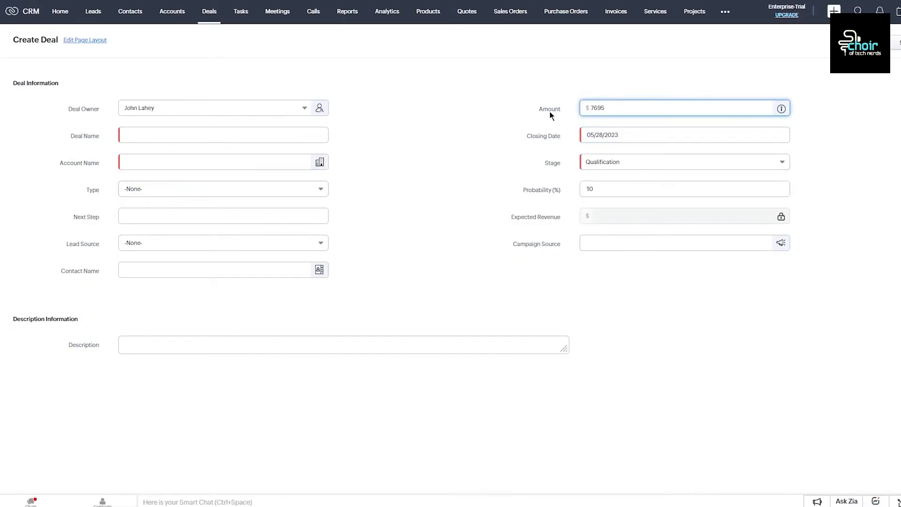
pyautogui.click(233, 136)
pyautogui.write('bxczqaetwit8iu')
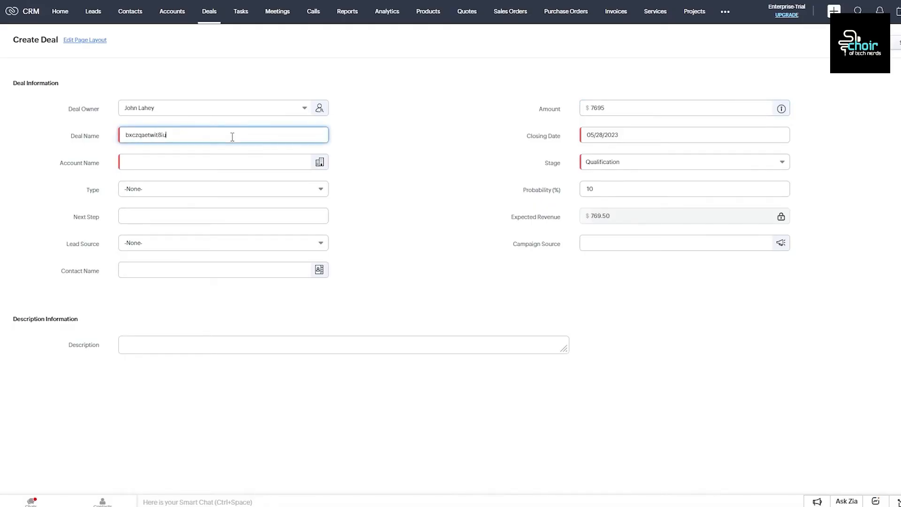
pyautogui.click(201, 155)
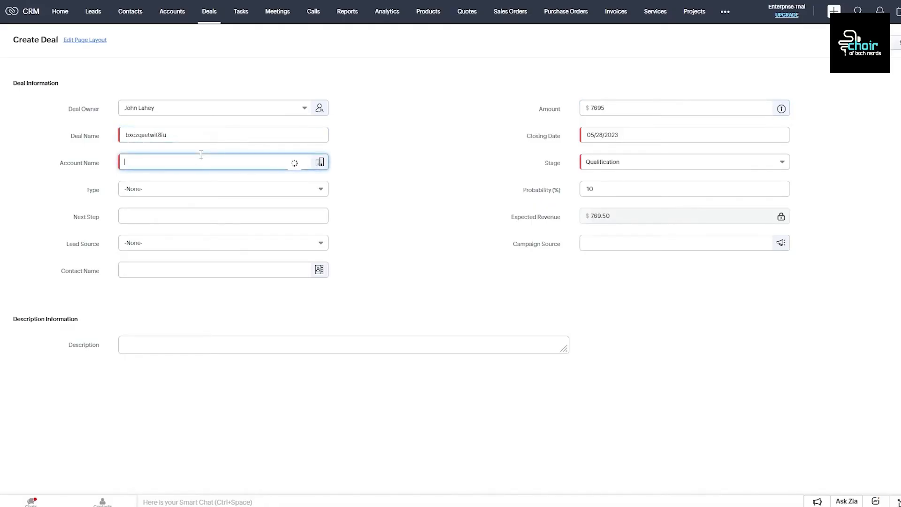
pyautogui.write('nmlm,pirtysvc')
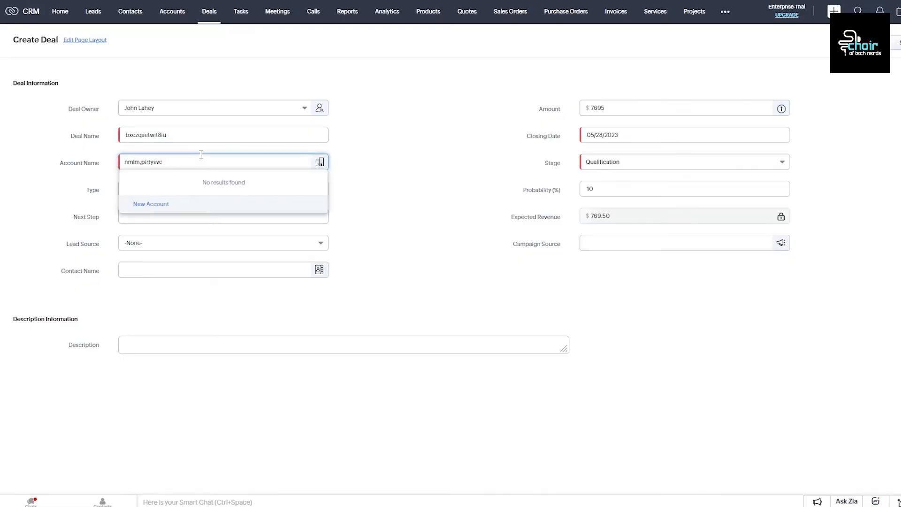
# Step: Set type Existing Business, next step 'cqd tyd udf', lead source Cold Call, and a sample contact
pyautogui.click(219, 197)
pyautogui.click(211, 221)
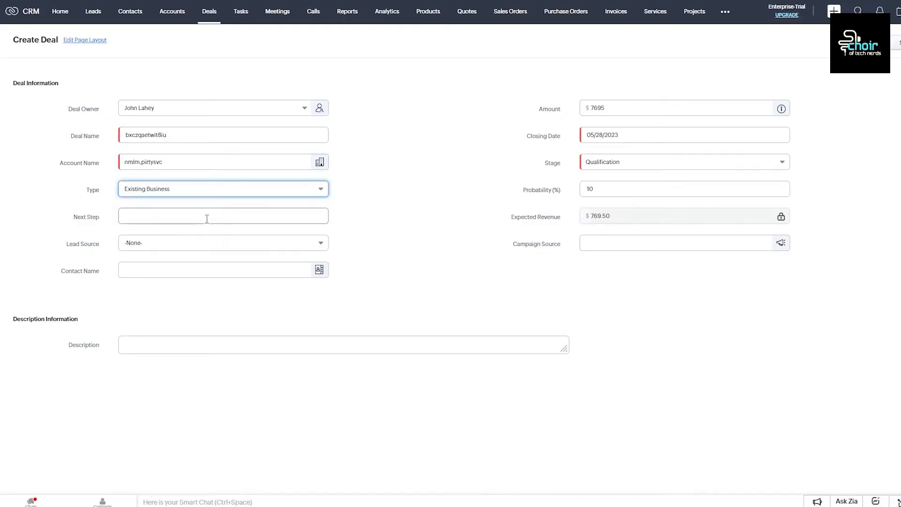
pyautogui.click(207, 217)
pyautogui.write('cqd tyd udf')
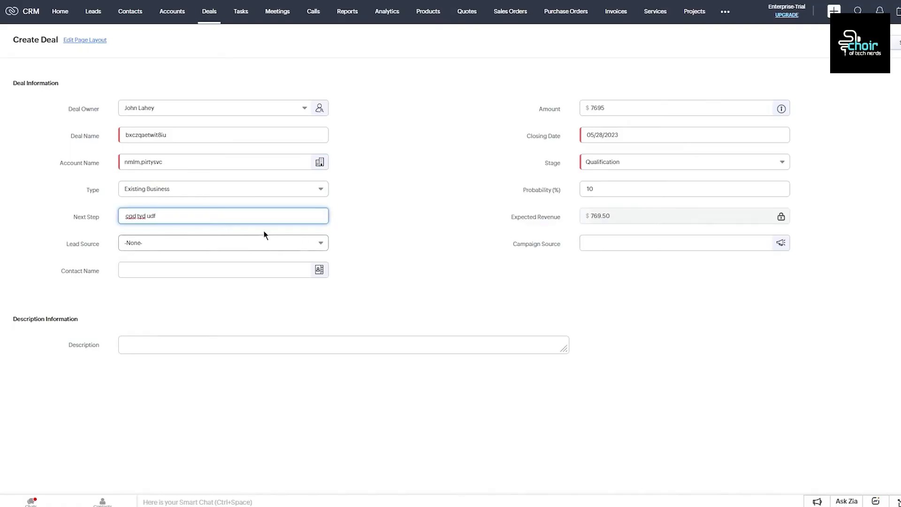
pyautogui.click(249, 243)
pyautogui.click(180, 310)
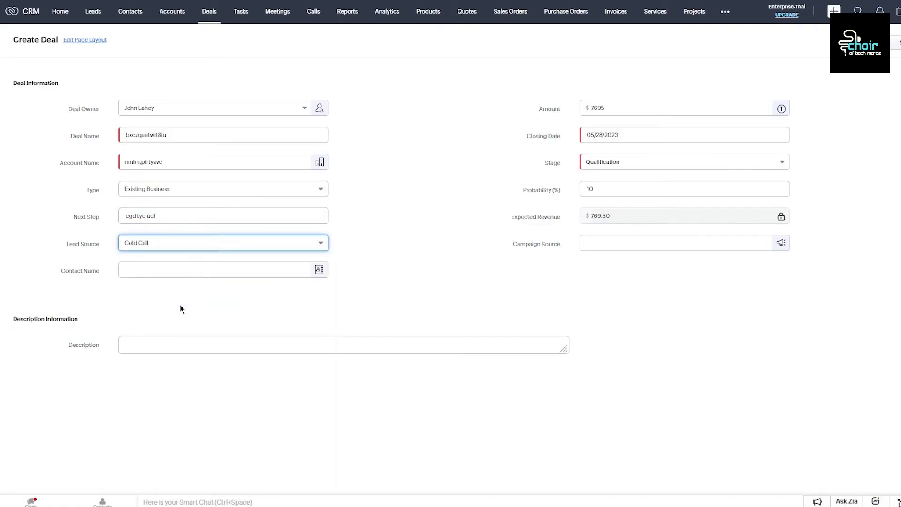
pyautogui.click(215, 268)
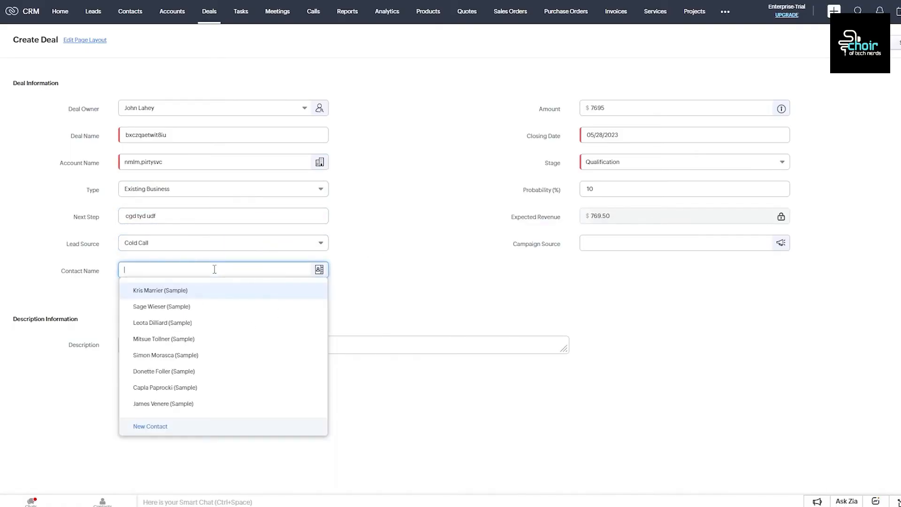
pyautogui.scroll(-2, 197, 352)
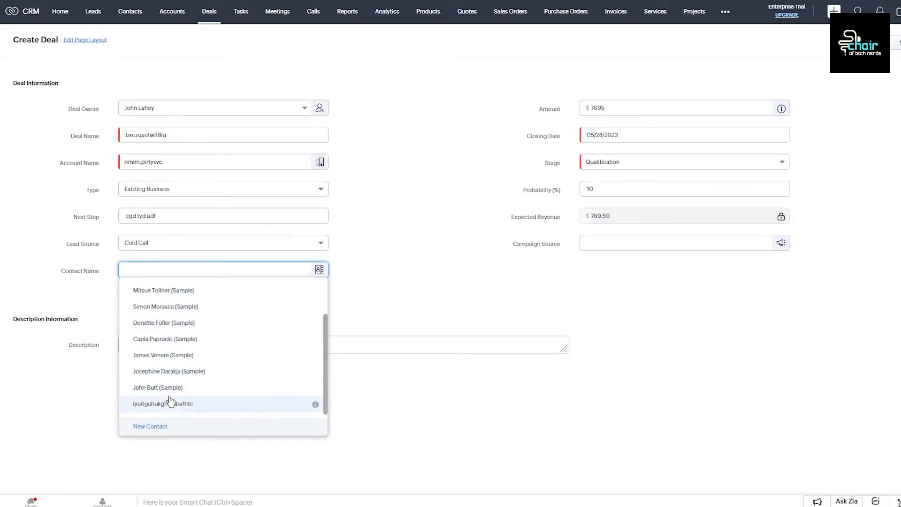
pyautogui.click(187, 372)
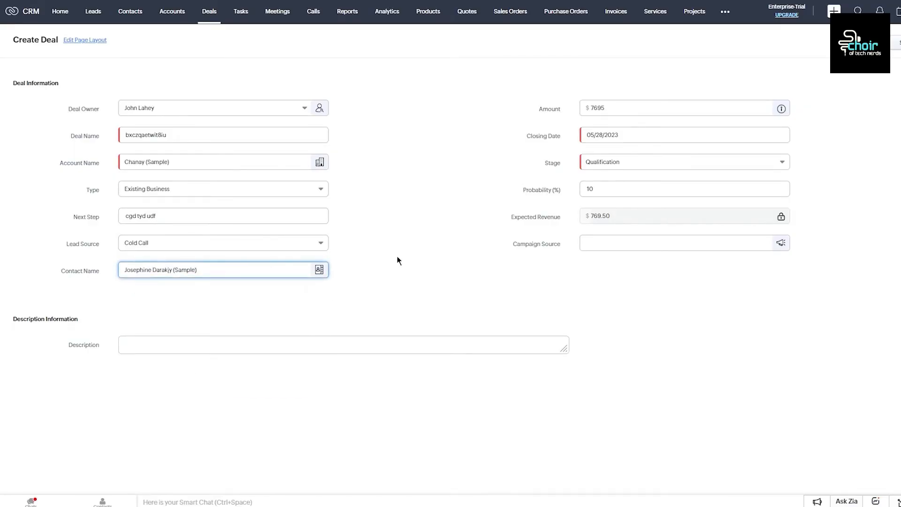
pyautogui.doubleClick(637, 188)
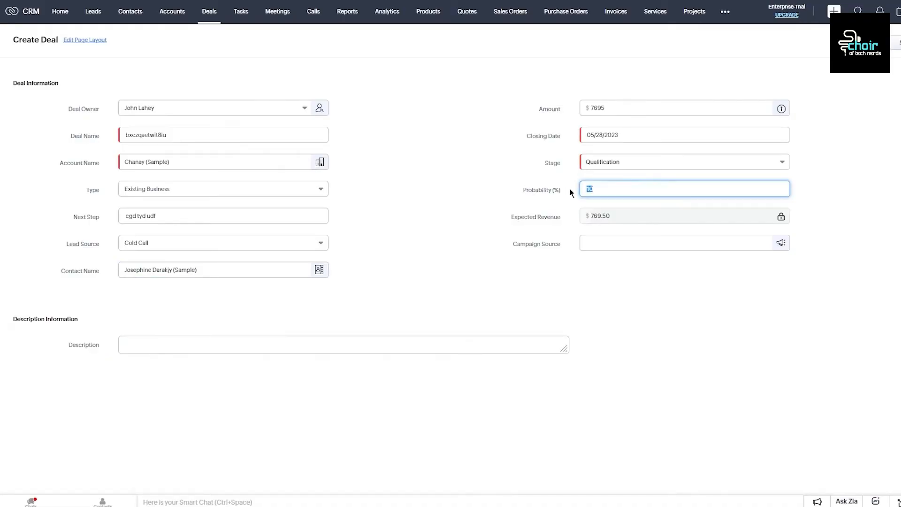
# Step: Set the deal probability to 64% and check the empty Campaign Source lookup
pyautogui.write('64')
pyautogui.click(644, 225)
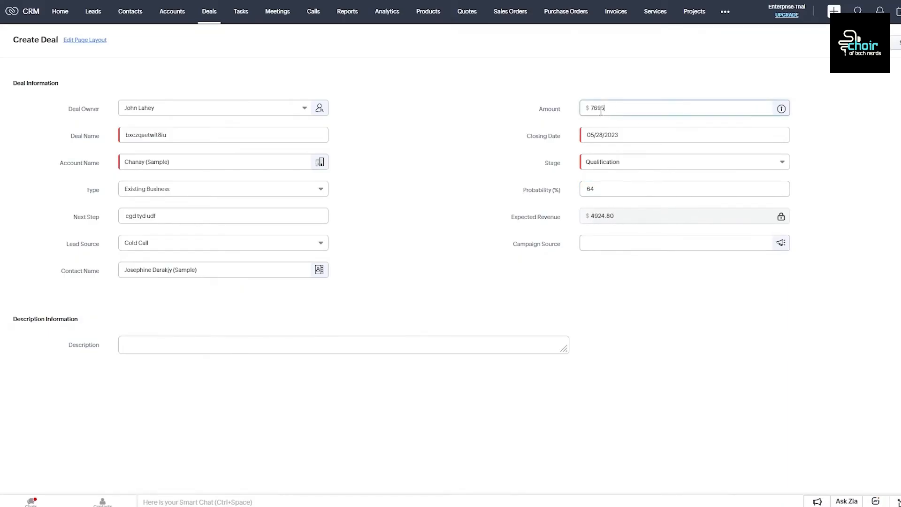
pyautogui.moveTo(609, 108); pyautogui.dragTo(564, 100)
pyautogui.click(556, 85)
pyautogui.moveTo(627, 104); pyautogui.dragTo(486, 88)
pyautogui.click(486, 88)
pyautogui.click(607, 242)
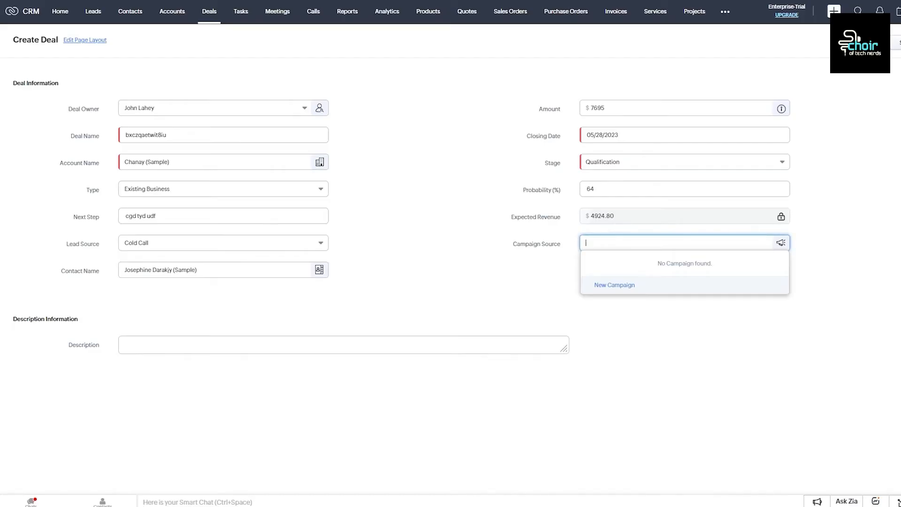
# Step: Add the cold-calls description, correct 'themselves' and 'calls' via spelling suggestions, and save the deal
pyautogui.click(268, 346)
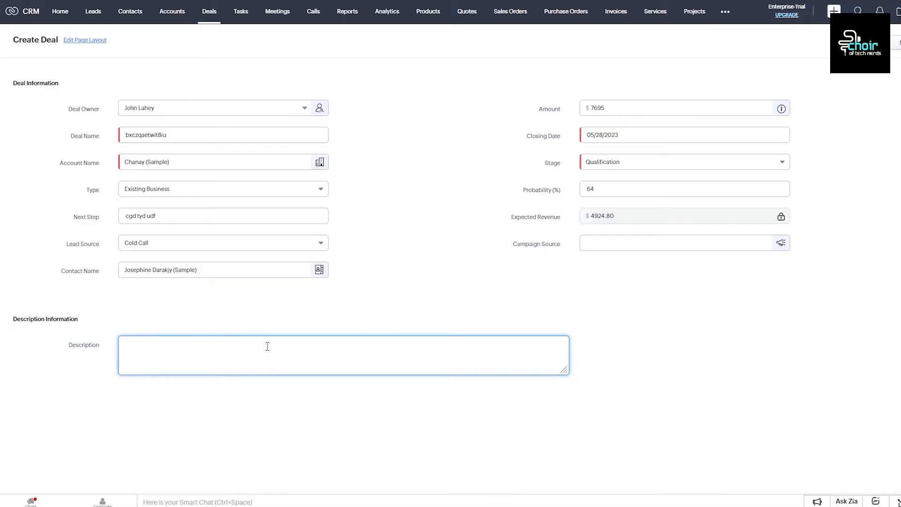
pyautogui.write('this new deal hol')
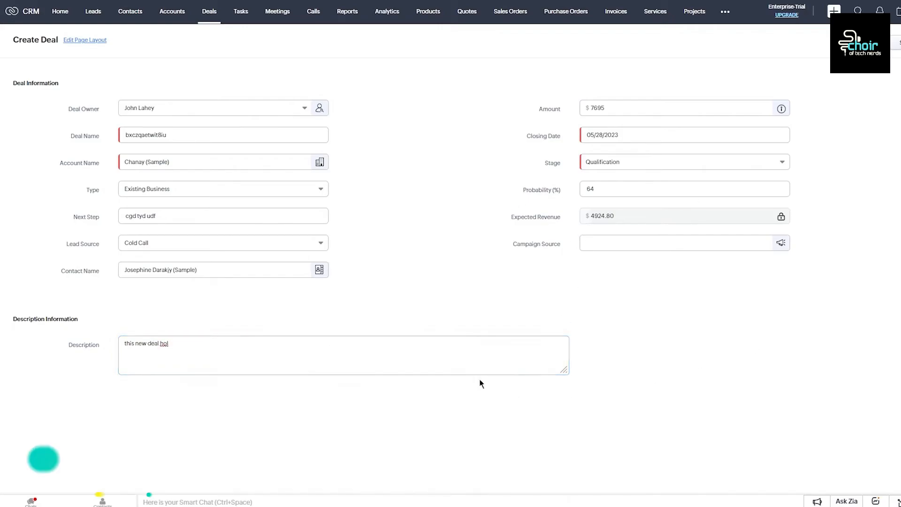
pyautogui.write('ds c')
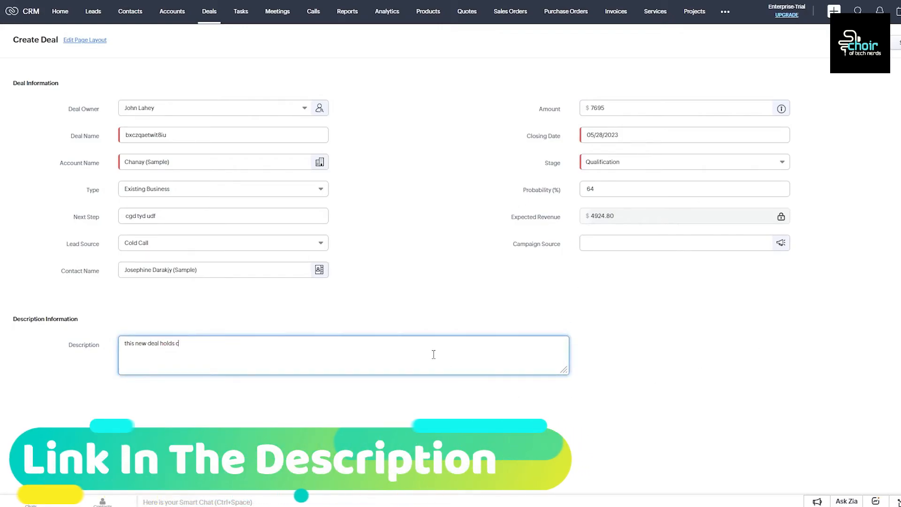
pyautogui.write('old calss fo')
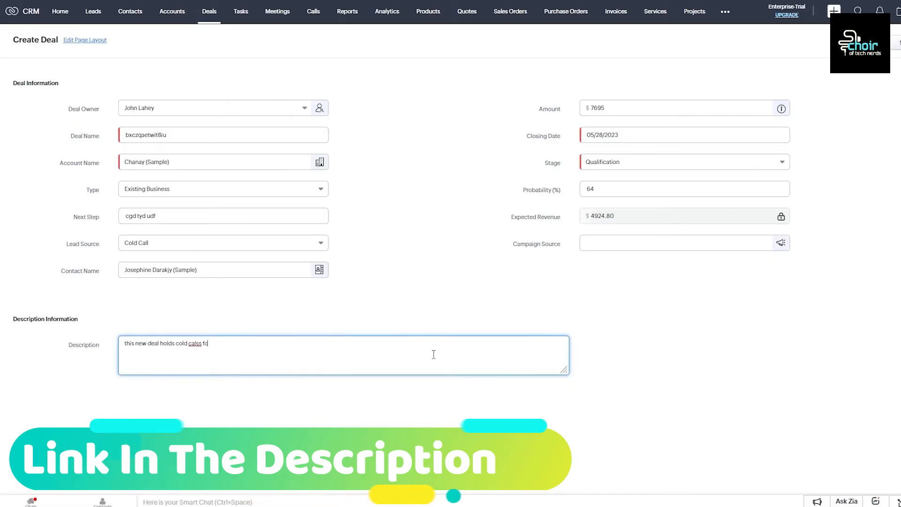
pyautogui.write('r the use')
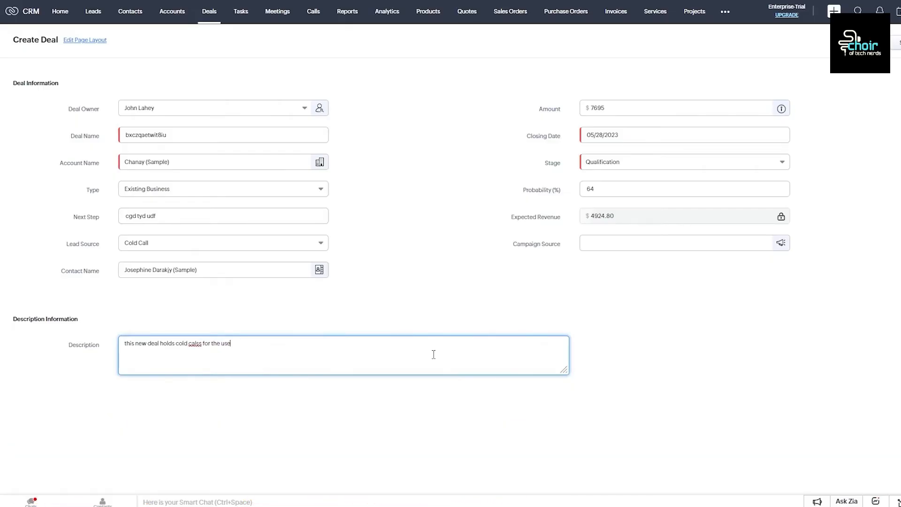
pyautogui.write('rs affiliating themselvyes with this.')
pyautogui.rightClick(275, 346)
pyautogui.click(303, 194)
pyautogui.rightClick(199, 349)
pyautogui.rightClick(196, 341)
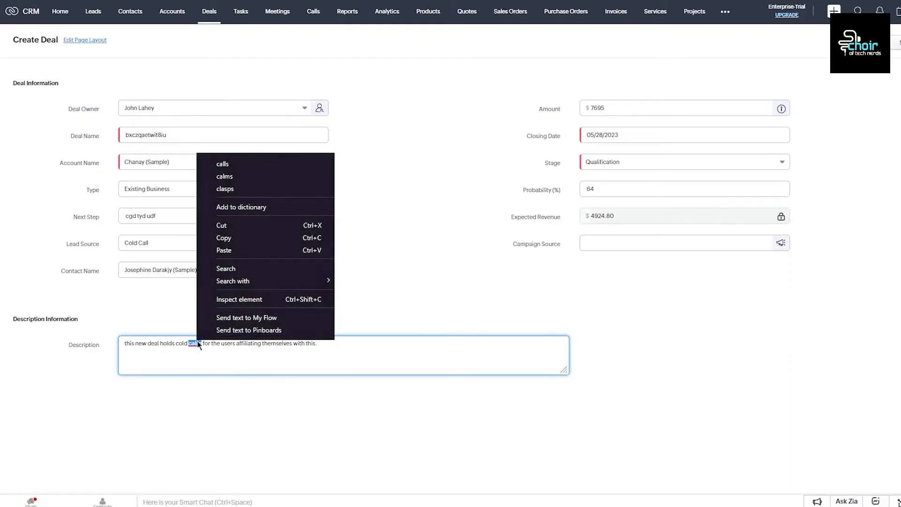
pyautogui.click(251, 165)
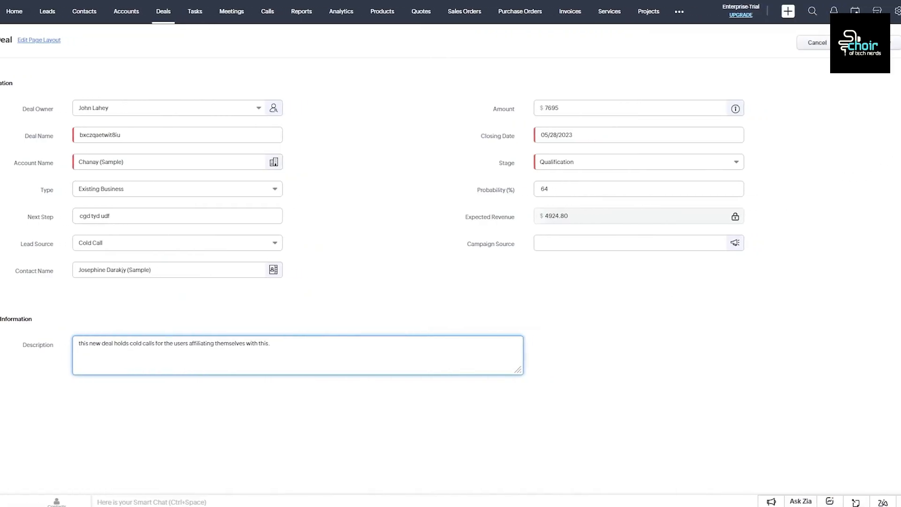
pyautogui.click(864, 43)
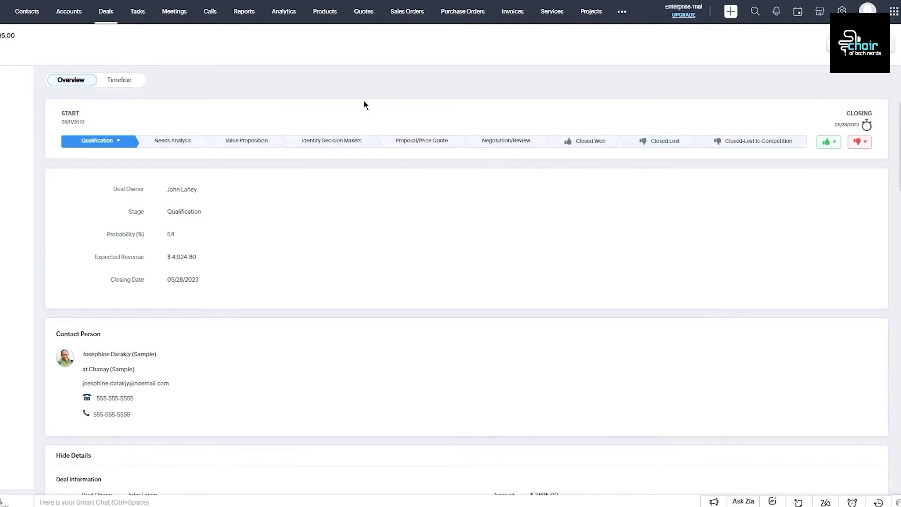
# Step: Scroll through the deal's related lists, from products and quotes to contact roles and invoices
pyautogui.scroll(-20, 364, 105)
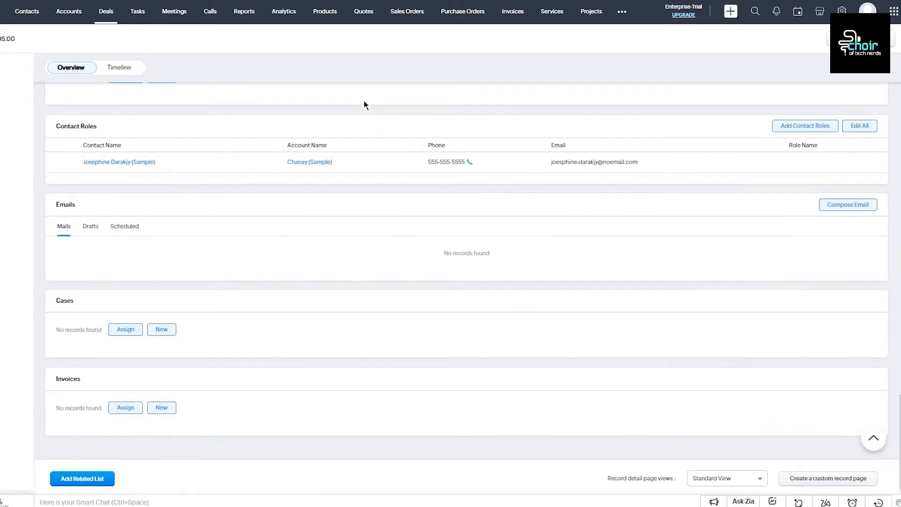
pyautogui.scroll(20, 365, 104)
pyautogui.scroll(-15, 365, 104)
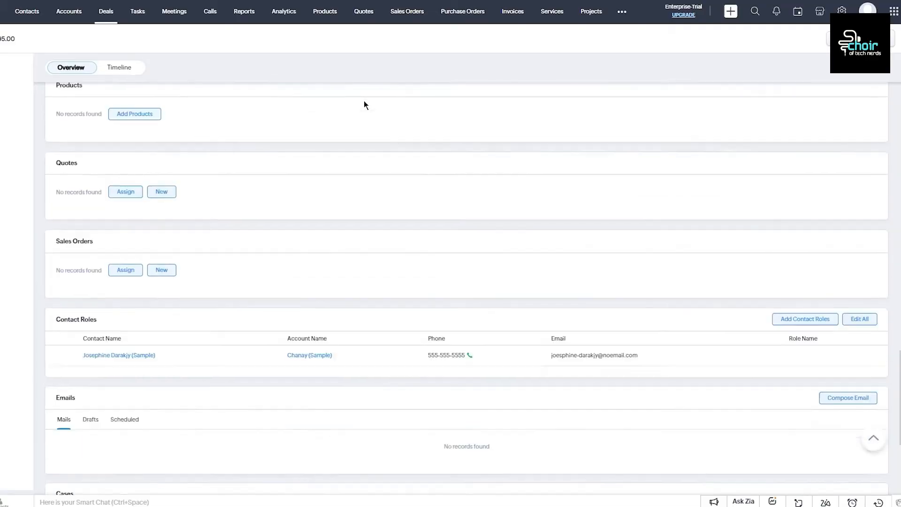
pyautogui.scroll(-4, 365, 104)
pyautogui.scroll(20, 604, 186)
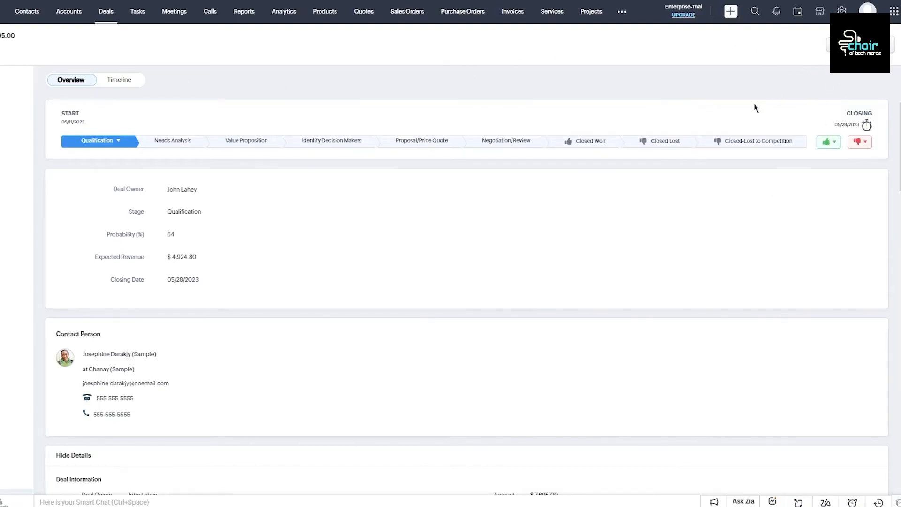
# Step: Move the deal to Closed Won with closing date 05/31/2023 and save
pyautogui.click(582, 141)
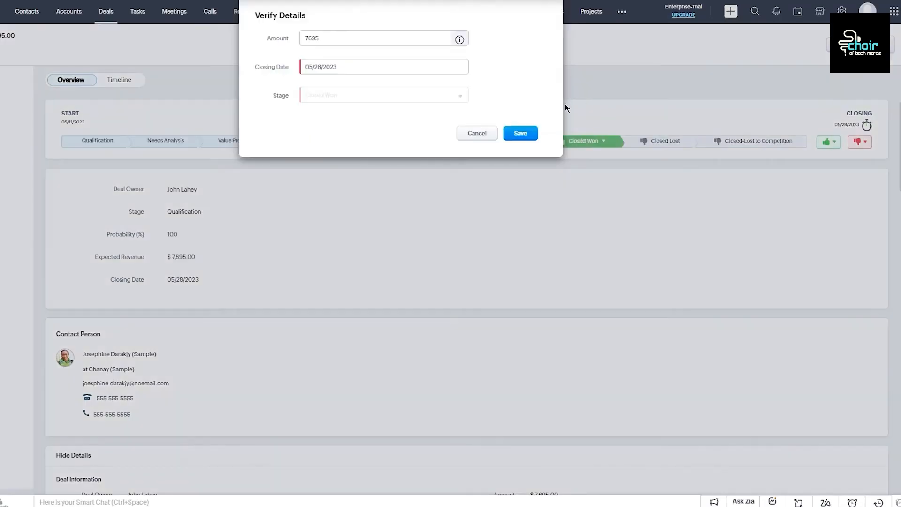
pyautogui.click(338, 66)
pyautogui.click(362, 38)
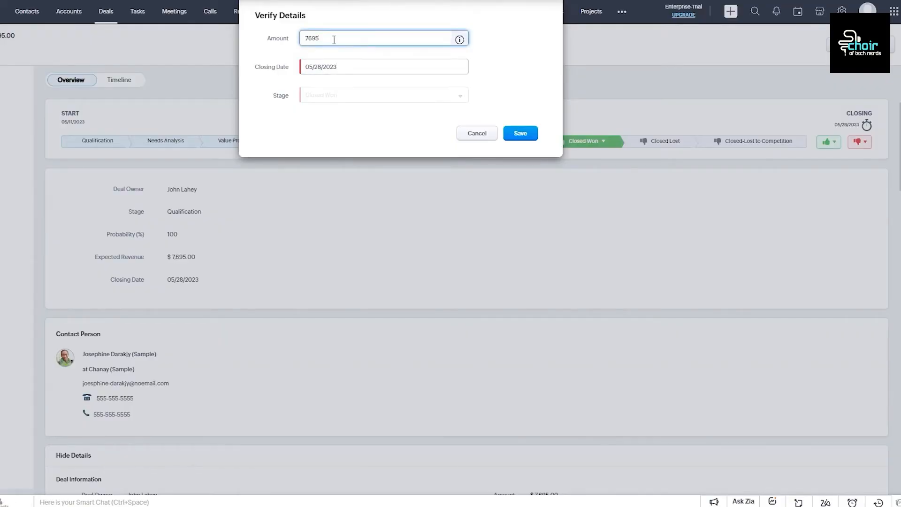
pyautogui.moveTo(295, 40); pyautogui.dragTo(263, 41)
pyautogui.moveTo(330, 40); pyautogui.dragTo(303, 43)
pyautogui.click(351, 67)
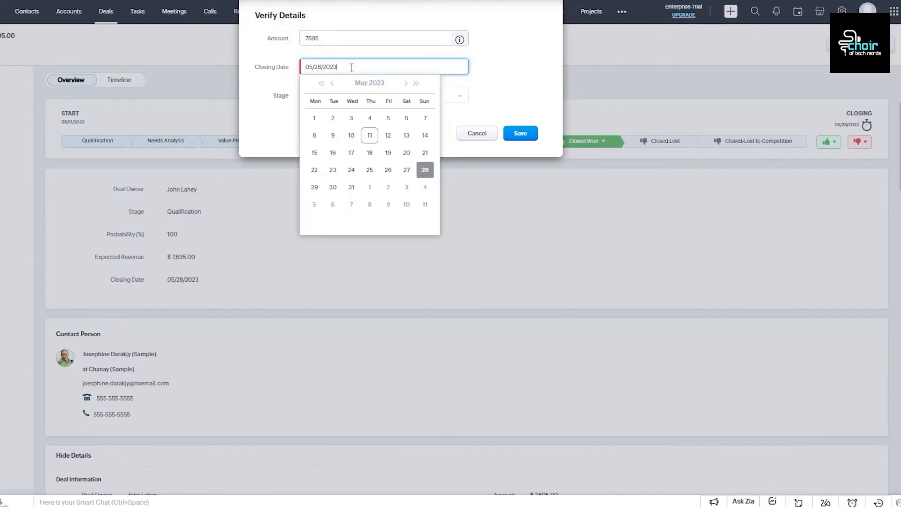
pyautogui.click(350, 187)
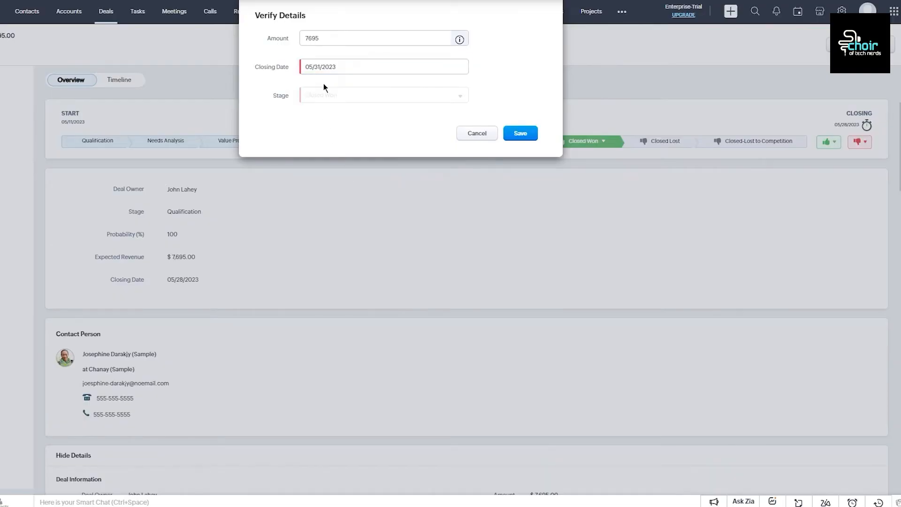
pyautogui.click(520, 134)
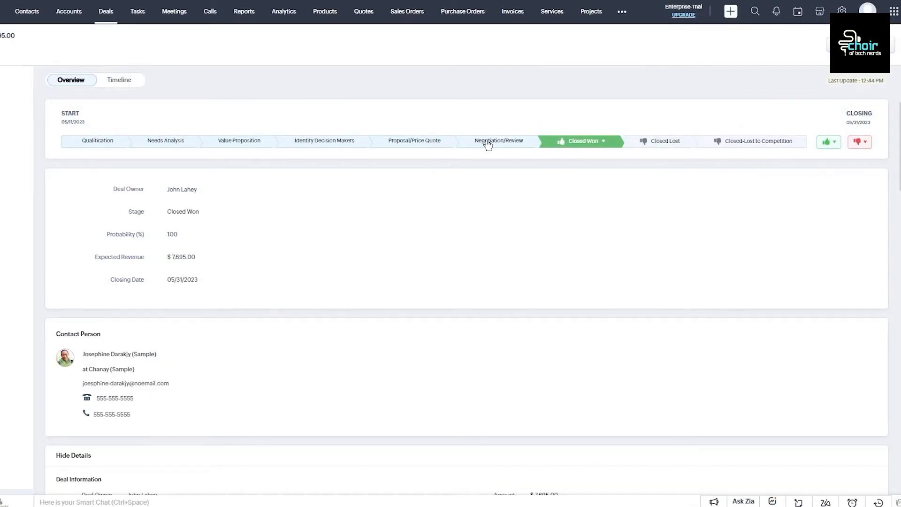
# Step: Move the deal back to Negotiation/Review, then re-mark it Closed Won and save
pyautogui.click(470, 143)
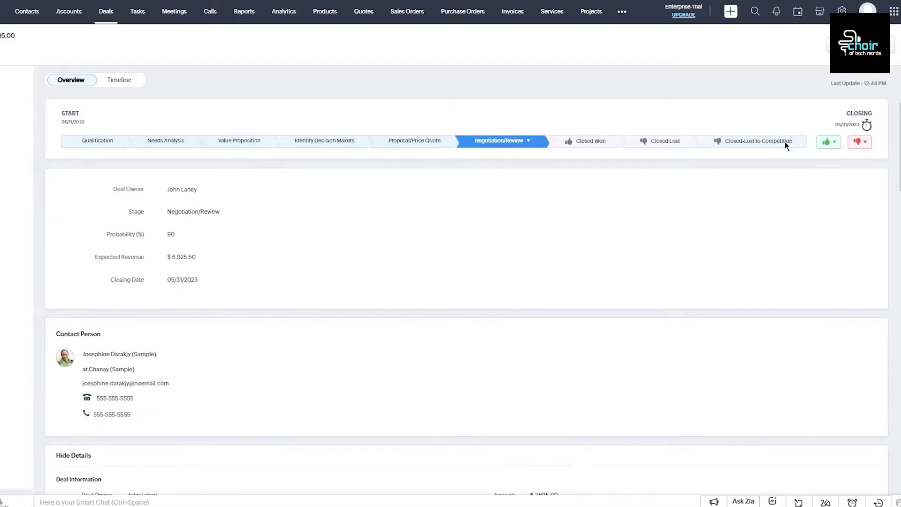
pyautogui.click(828, 142)
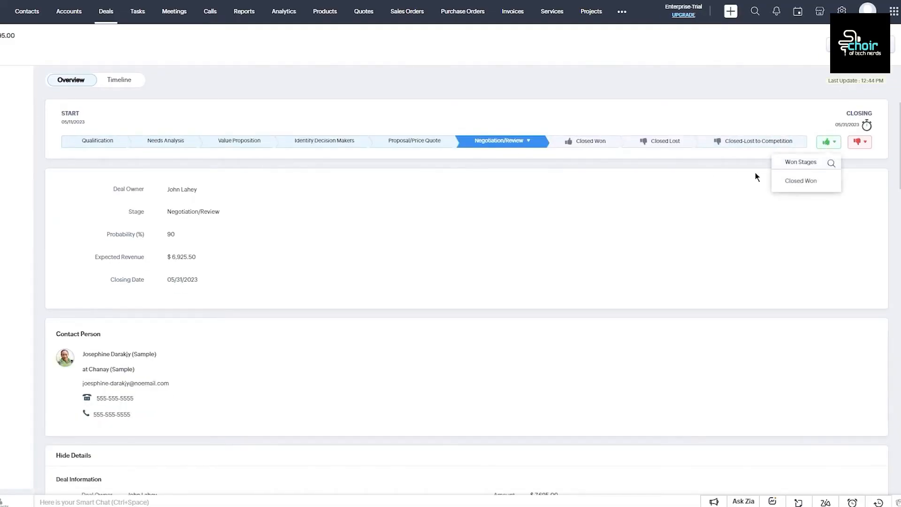
pyautogui.click(802, 178)
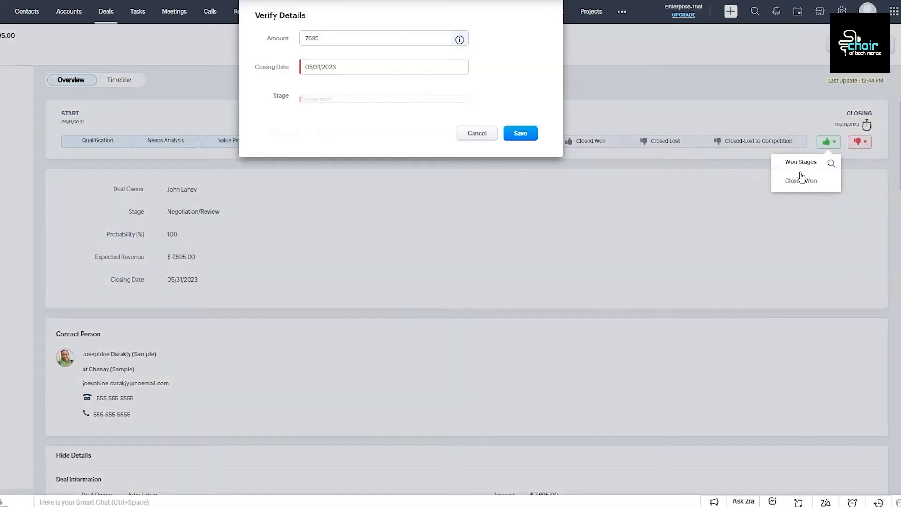
pyautogui.click(520, 133)
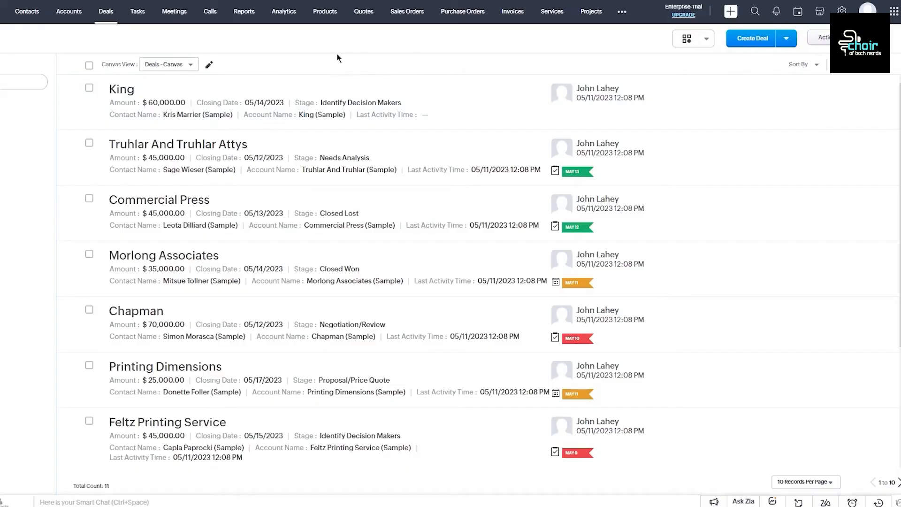
# Step: Switch the Deals list from canvas view to the kanban board grouped by stage
pyautogui.click(90, 66)
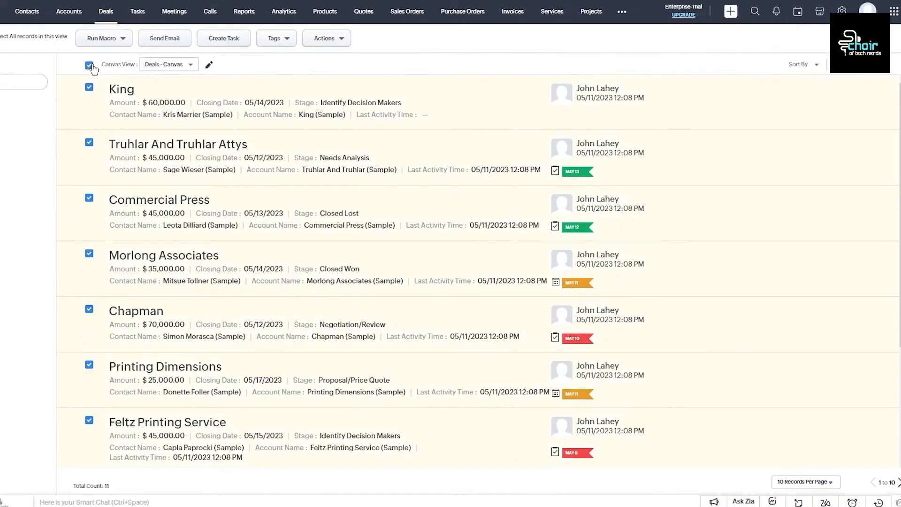
pyautogui.click(90, 66)
pyautogui.click(189, 65)
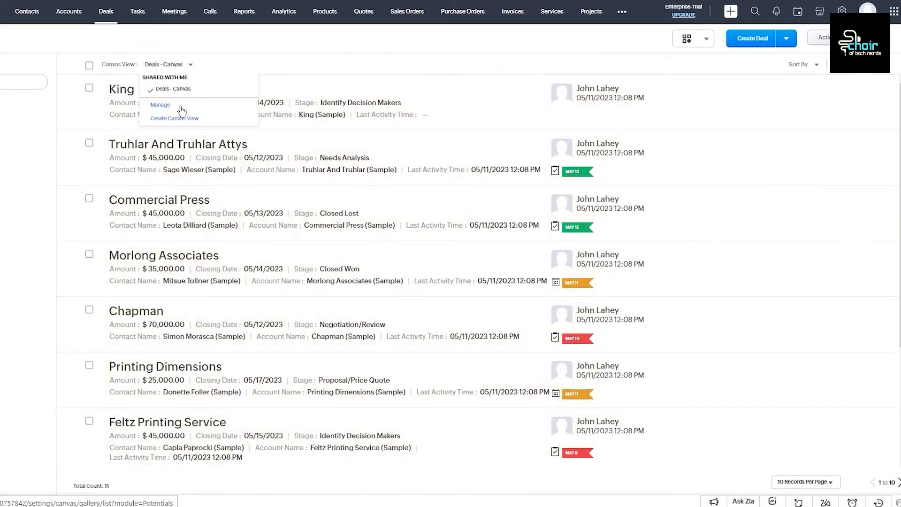
pyautogui.click(225, 62)
pyautogui.click(698, 45)
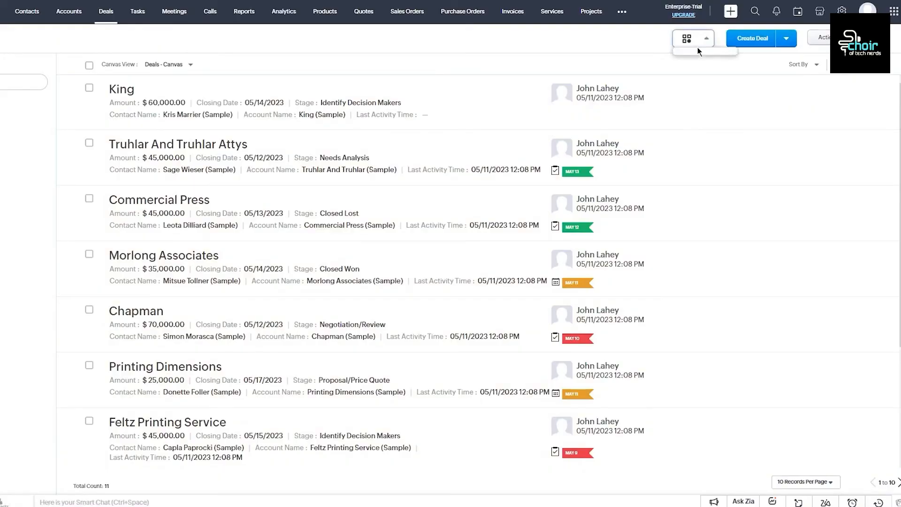
pyautogui.click(705, 79)
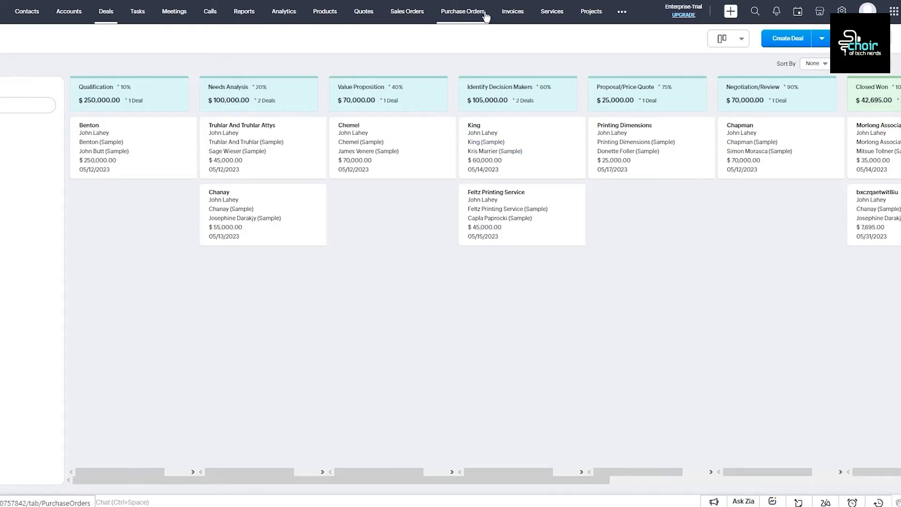
# Step: Pass through Tasks and Analytics to reach the Reports section
pyautogui.click(136, 14)
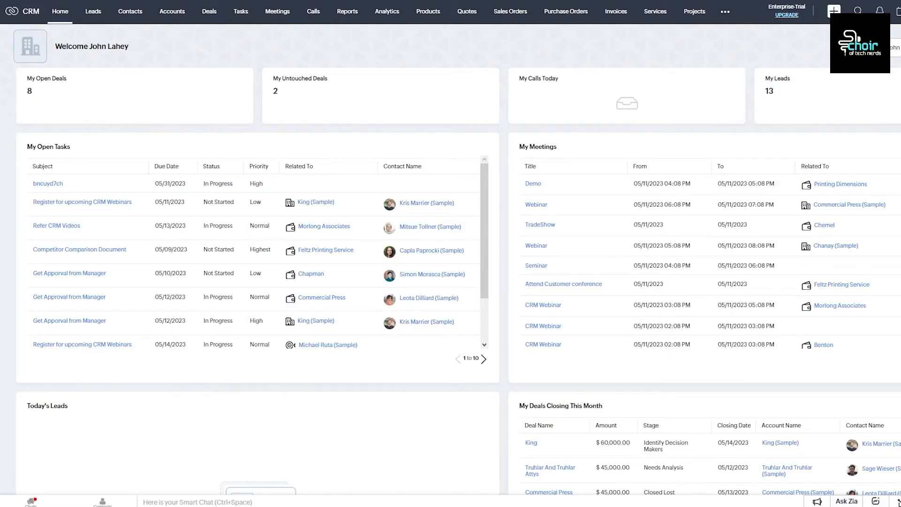
pyautogui.click(393, 14)
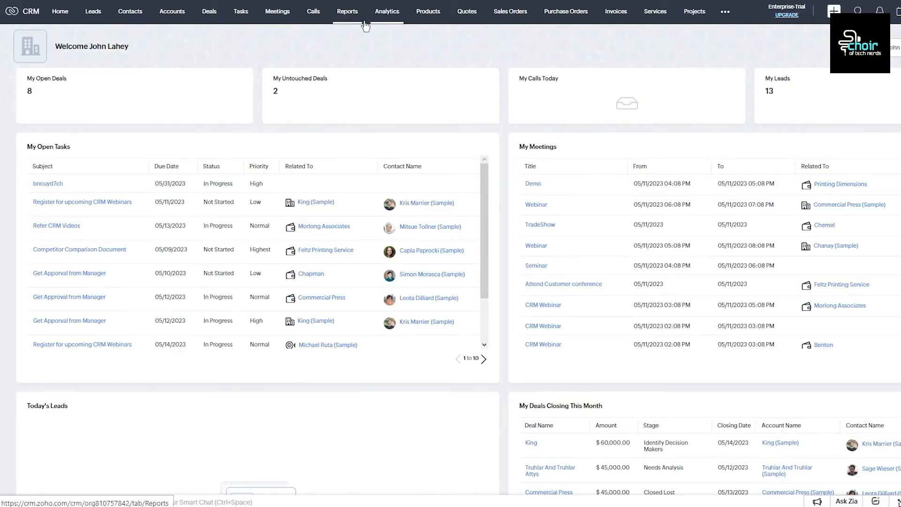
pyautogui.click(351, 10)
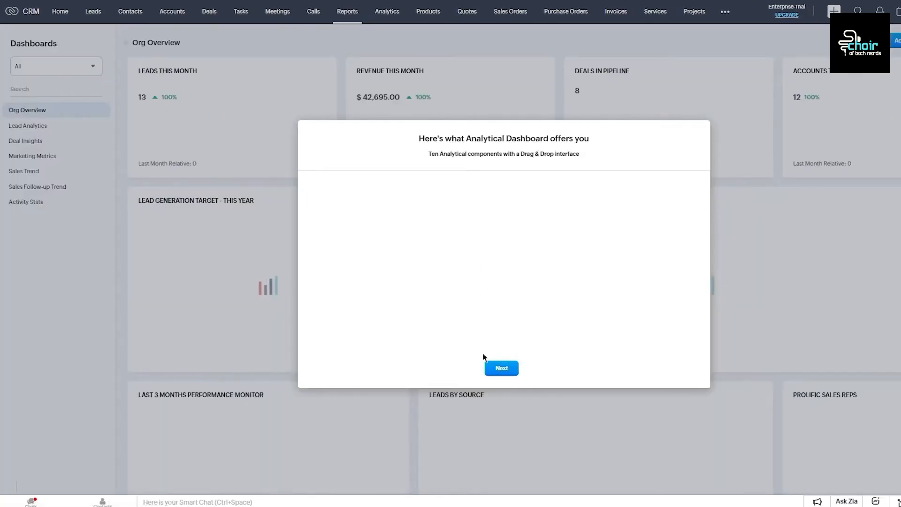
# Step: Dismiss the Analytical Dashboard introduction dialog
pyautogui.click(500, 369)
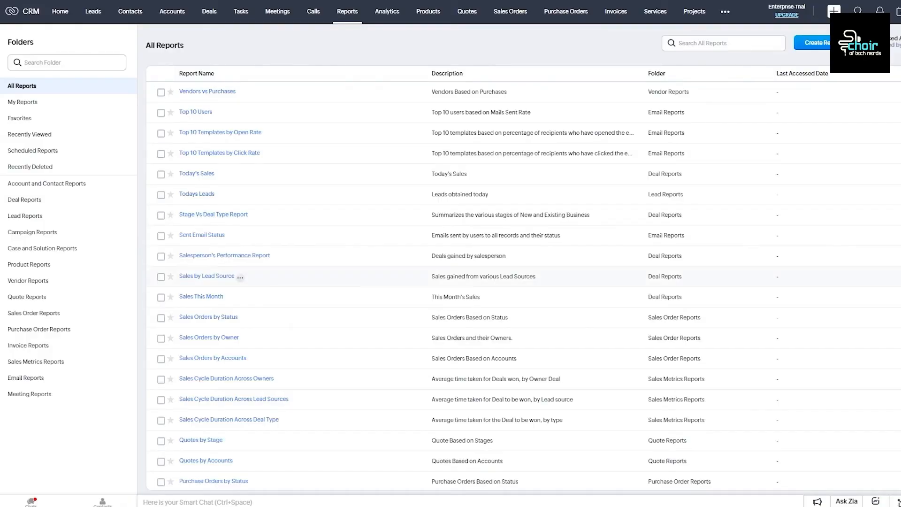
pyautogui.scroll(-7, 491, 261)
pyautogui.scroll(-6, 487, 263)
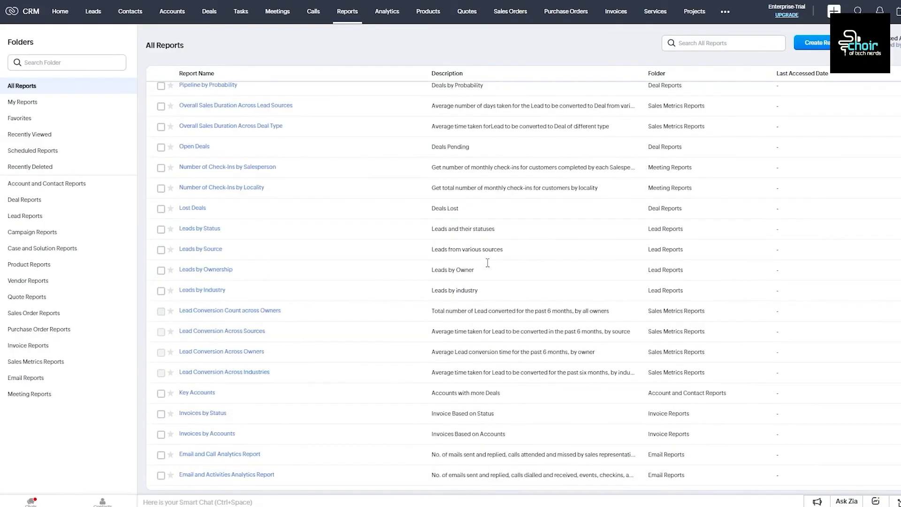
pyautogui.scroll(13, 583, 258)
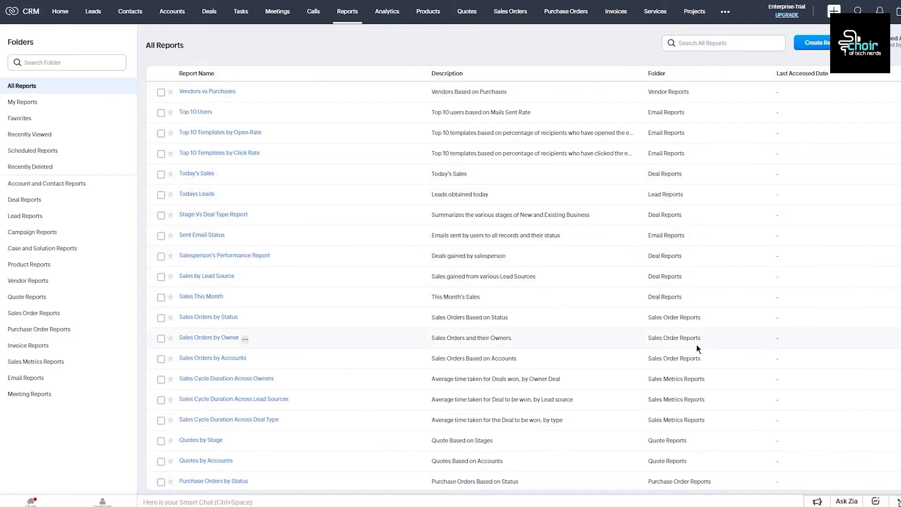
pyautogui.scroll(-5, 698, 311)
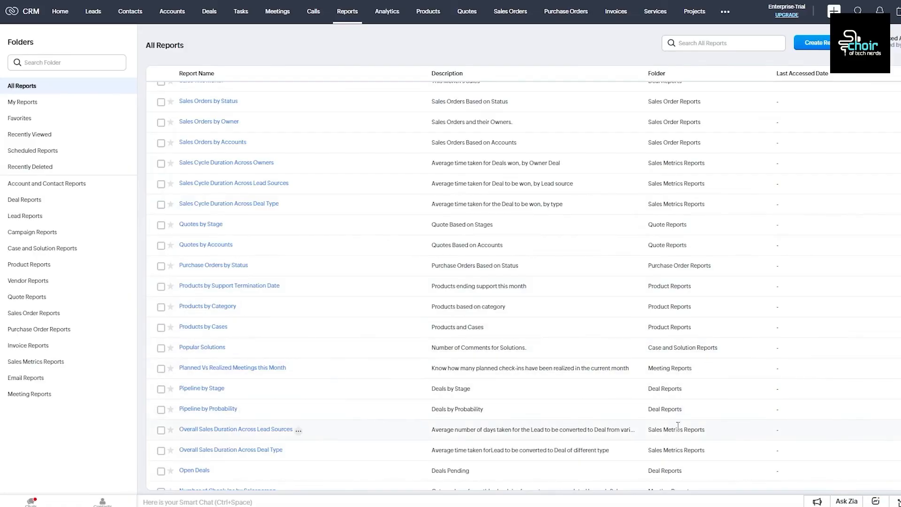
pyautogui.scroll(-2, 677, 425)
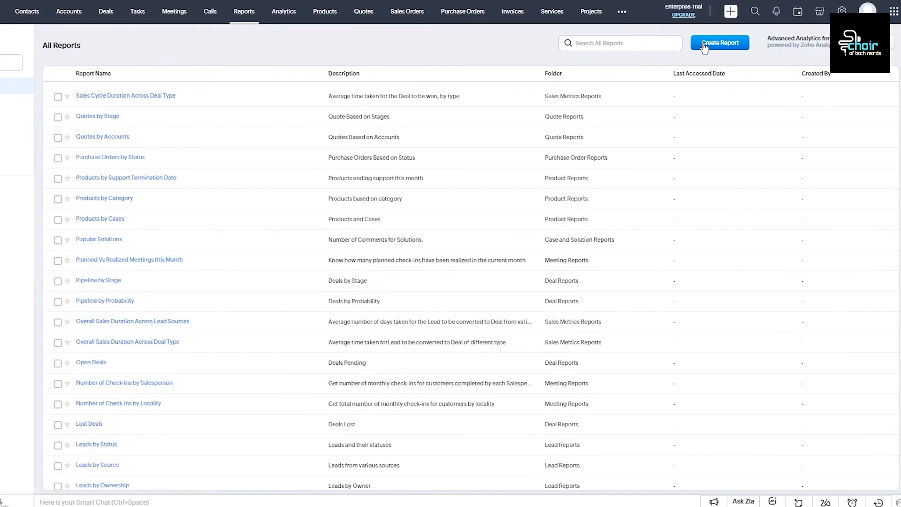
# Step: Create a new report with Leads selected as the primary module and continue to the builder
pyautogui.click(704, 49)
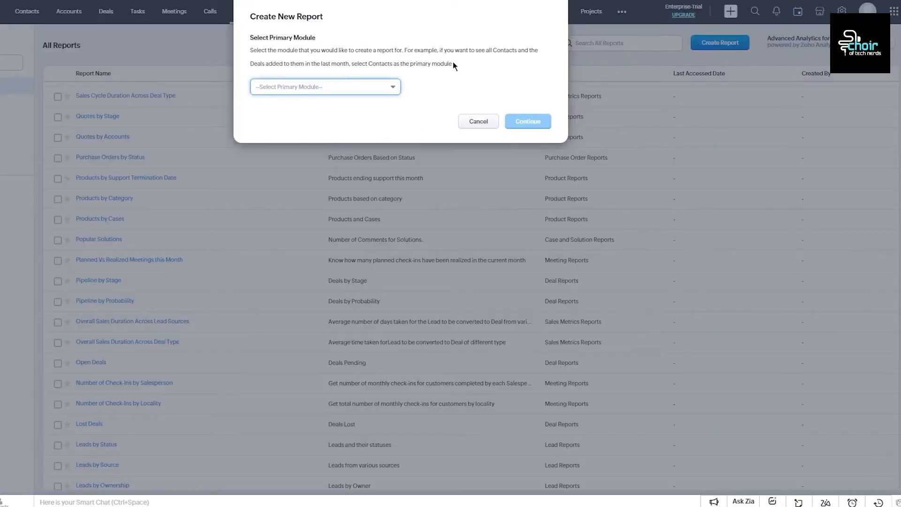
pyautogui.moveTo(256, 17); pyautogui.dragTo(362, 17)
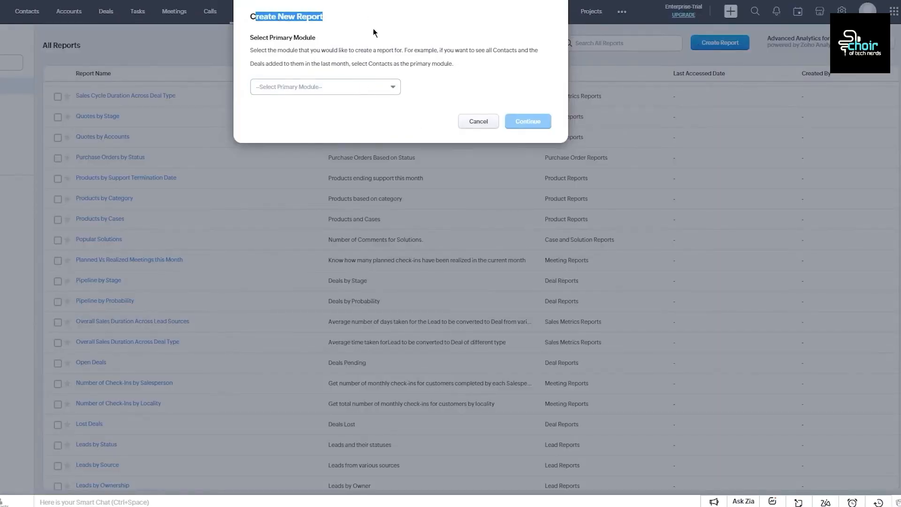
pyautogui.click(318, 29)
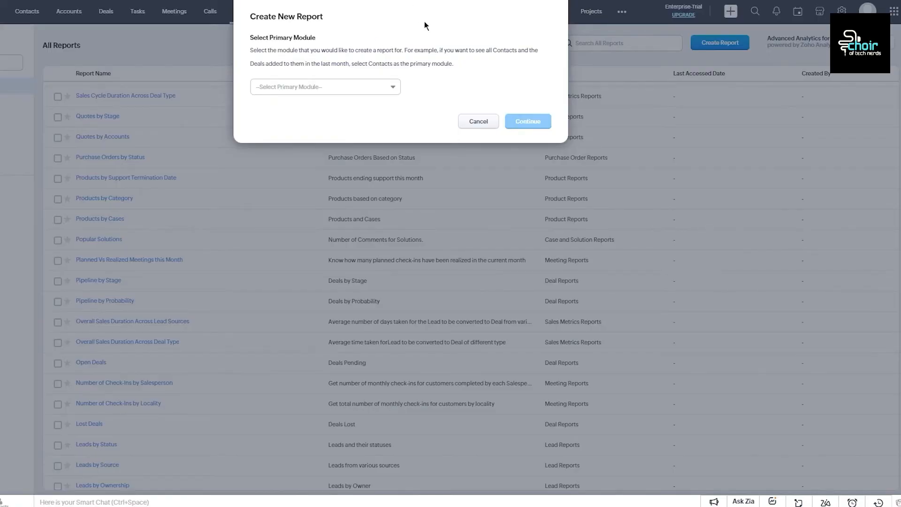
pyautogui.moveTo(393, 63); pyautogui.dragTo(442, 64)
pyautogui.click(447, 75)
pyautogui.click(367, 86)
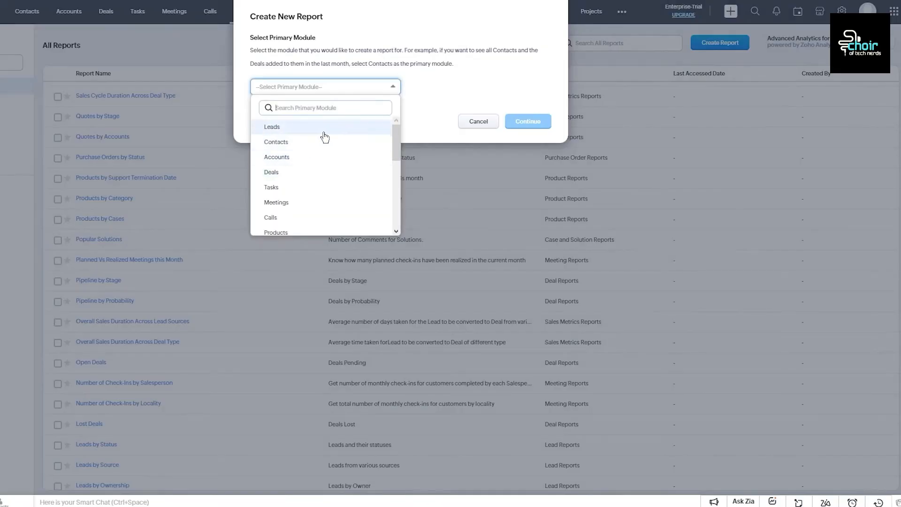
pyautogui.click(289, 127)
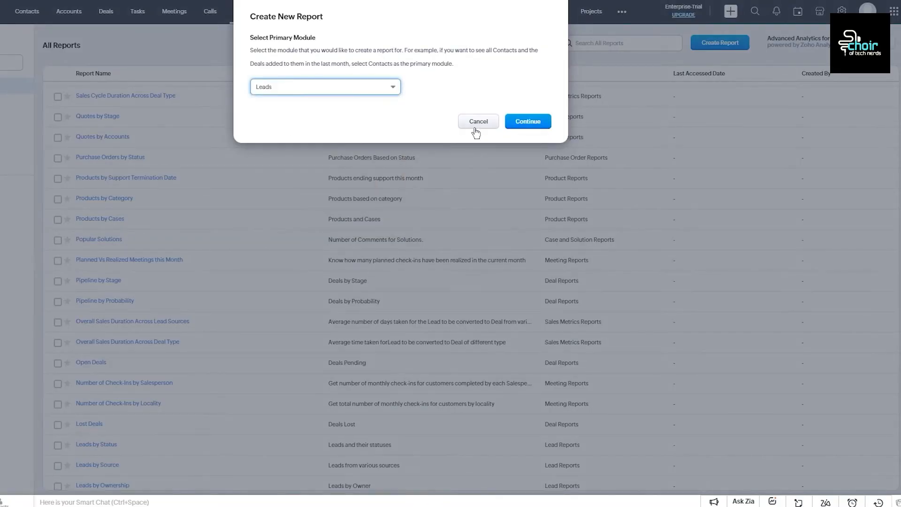
pyautogui.click(526, 122)
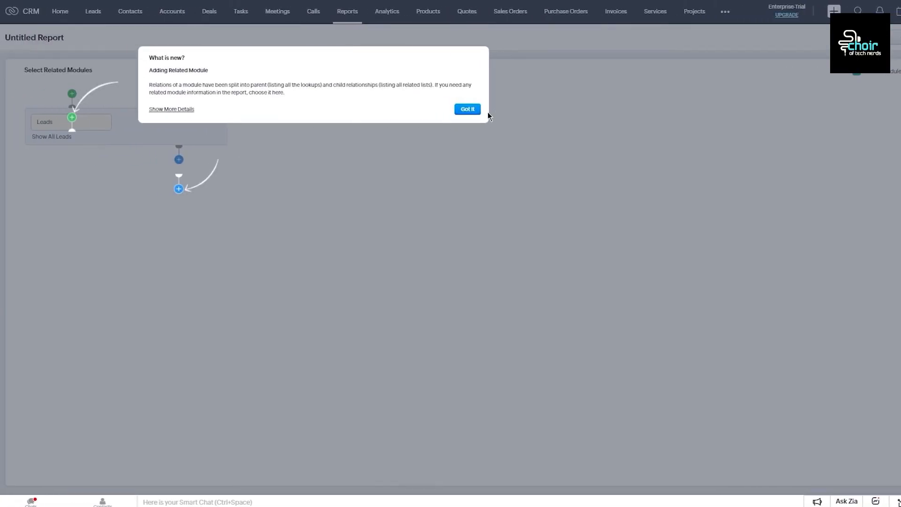
# Step: Dismiss the What's New popup and relate Attachments to Leads as an inclusive child module
pyautogui.click(471, 112)
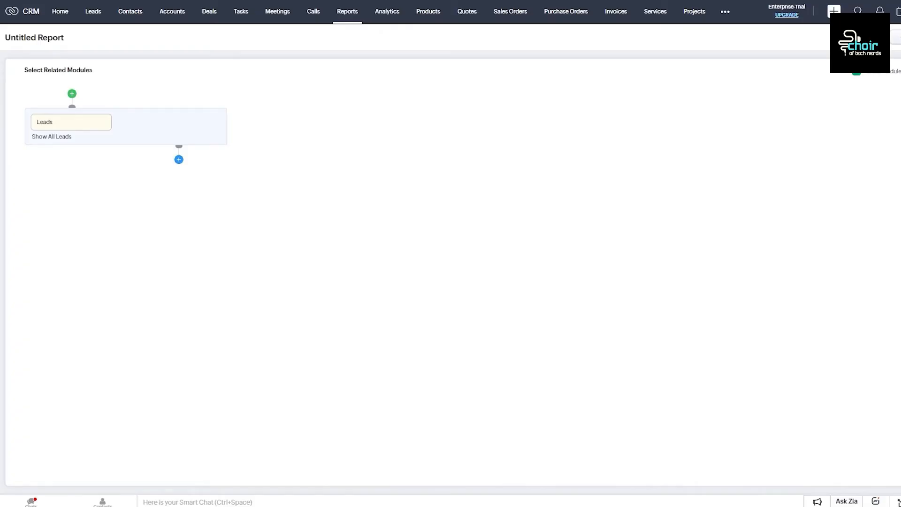
pyautogui.click(179, 159)
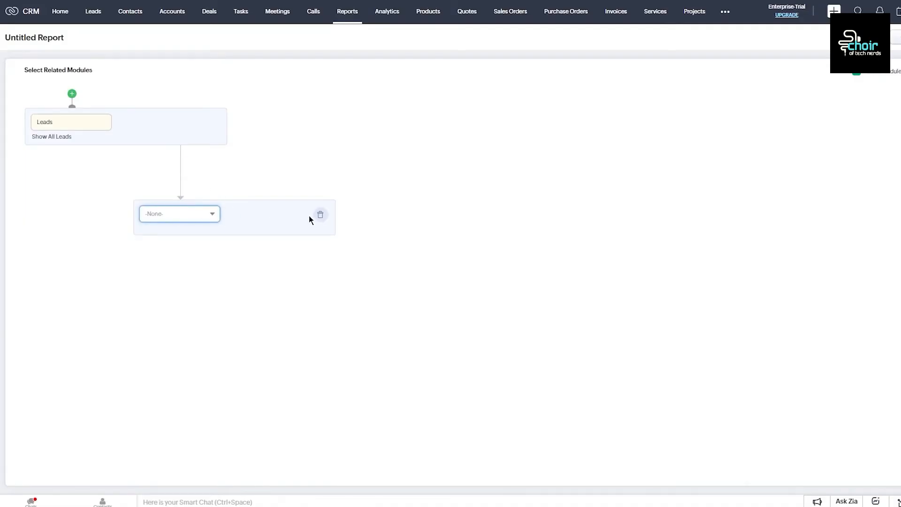
pyautogui.click(187, 217)
pyautogui.click(207, 300)
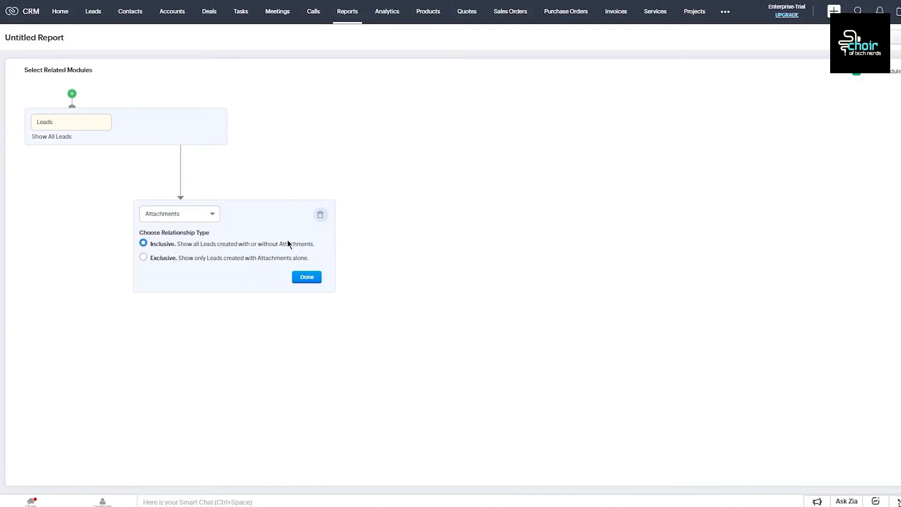
pyautogui.click(302, 278)
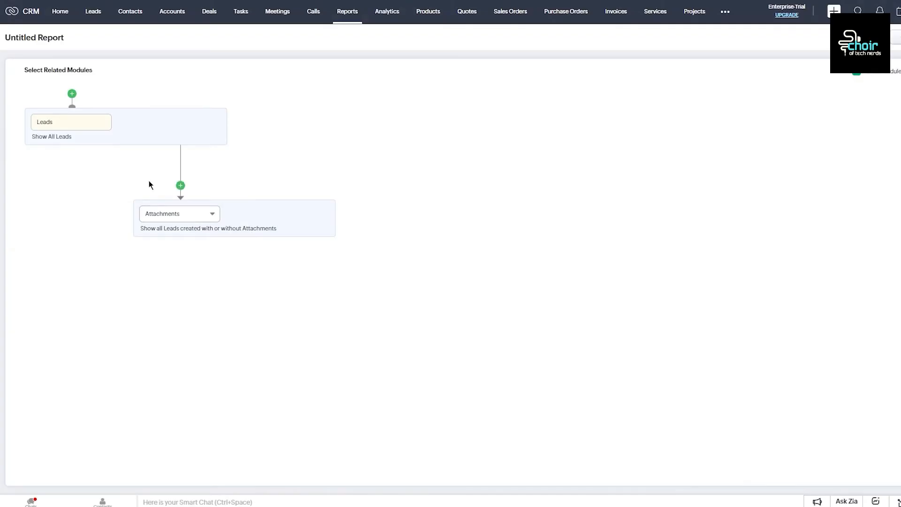
# Step: Add an empty parent-module slot to the report, leaving its module list unselected
pyautogui.click(181, 187)
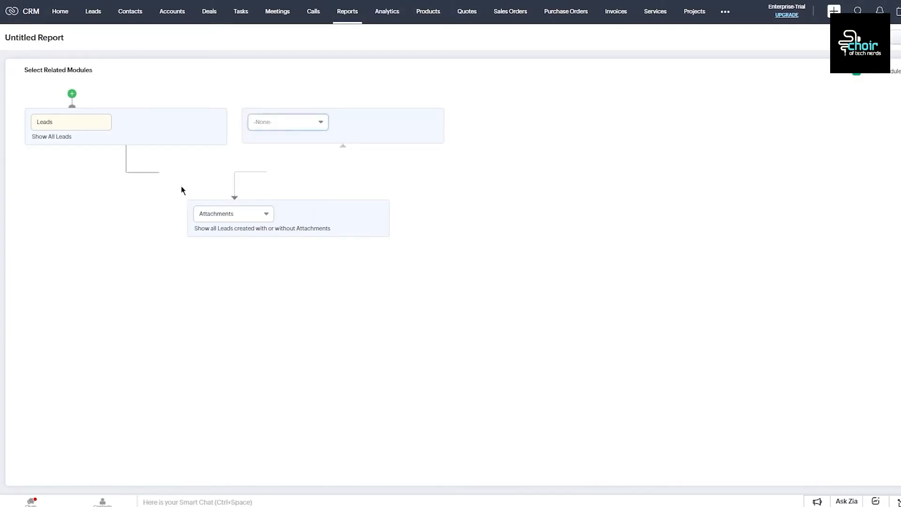
pyautogui.click(300, 123)
pyautogui.click(524, 144)
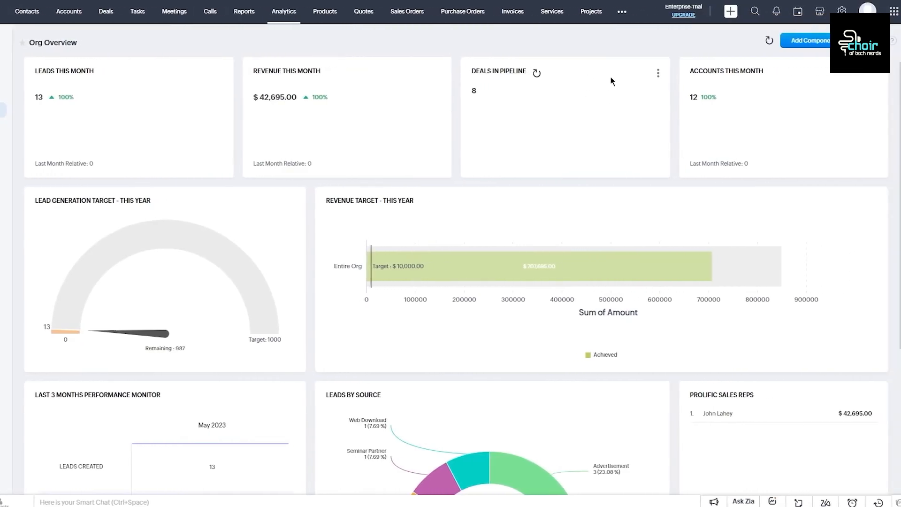
# Step: Scroll through the Org Overview dashboard widgets and toggle its options menu
pyautogui.moveTo(193, 248)
pyautogui.scroll(-3, 450, 229)
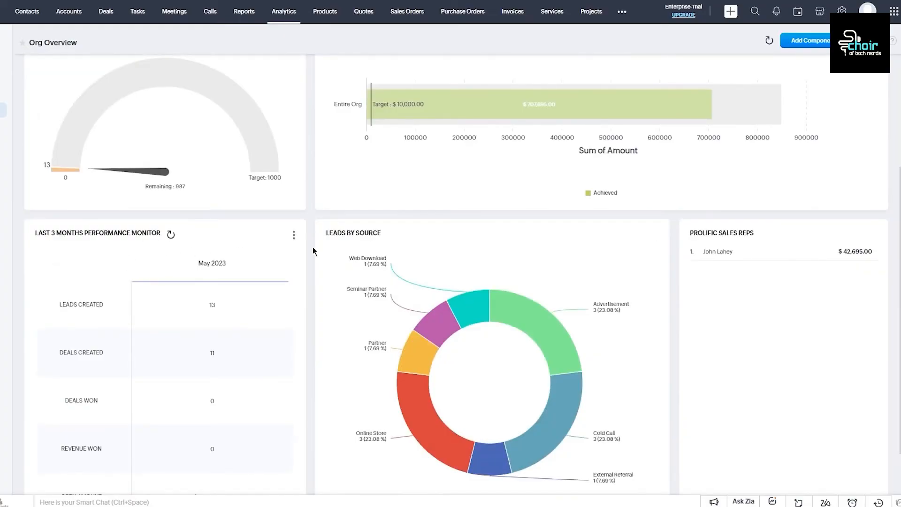
pyautogui.scroll(-1, 553, 252)
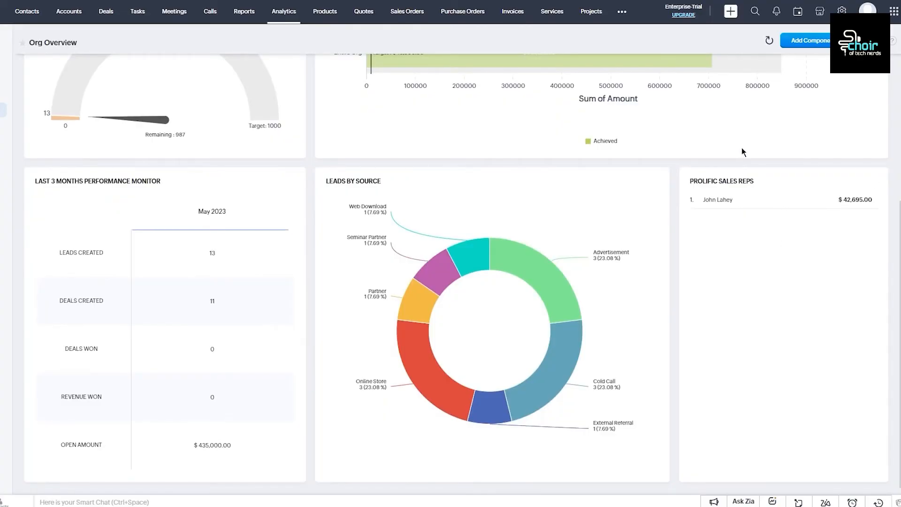
pyautogui.scroll(4, 742, 151)
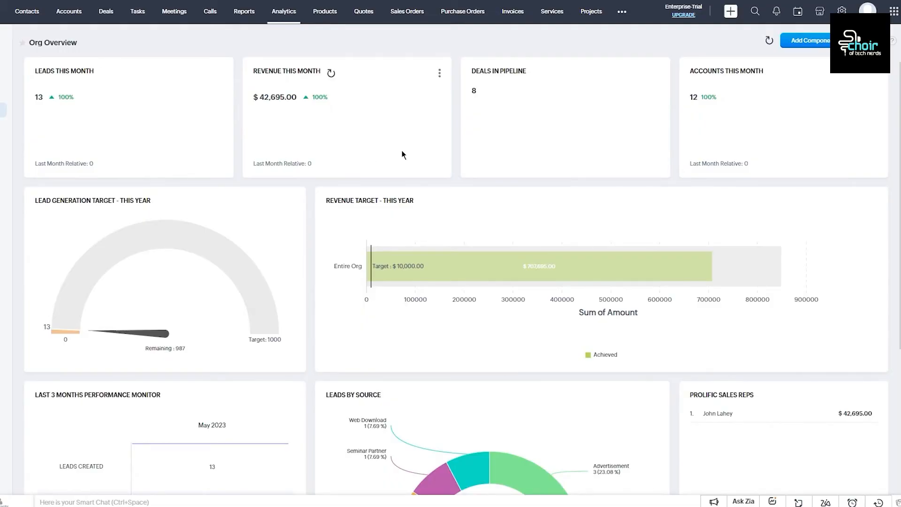
pyautogui.click(876, 70)
pyautogui.click(876, 41)
pyautogui.click(876, 41)
pyautogui.click(724, 56)
# Step: Close the Org Overview options menu and bring up the Add Component choices
pyautogui.click(876, 41)
pyautogui.click(876, 41)
pyautogui.click(876, 41)
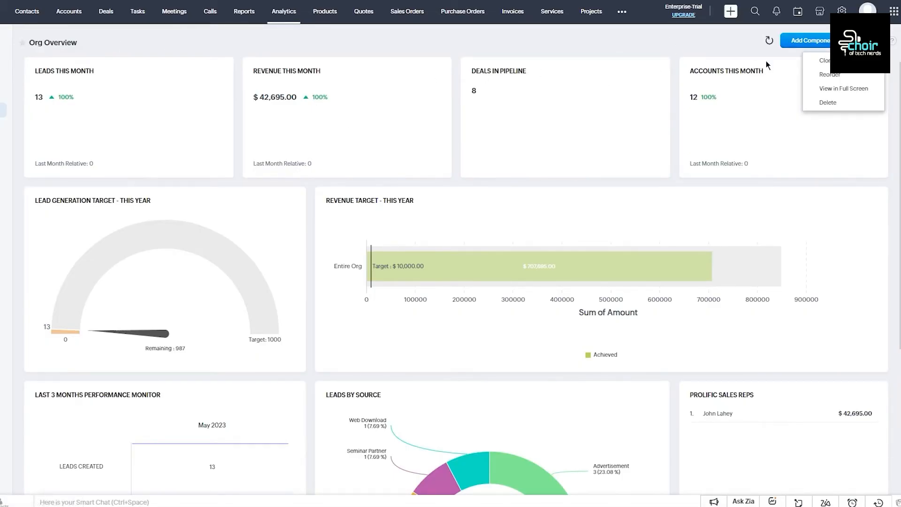
pyautogui.click(636, 57)
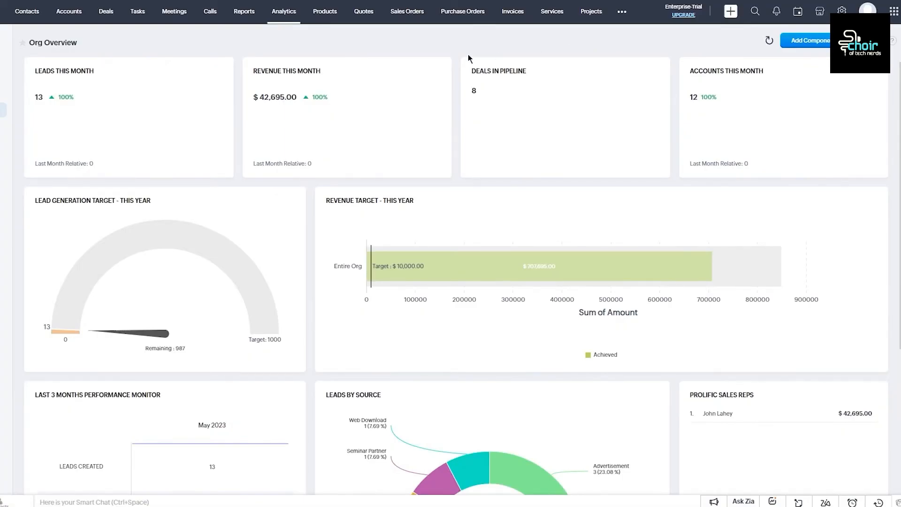
pyautogui.click(804, 41)
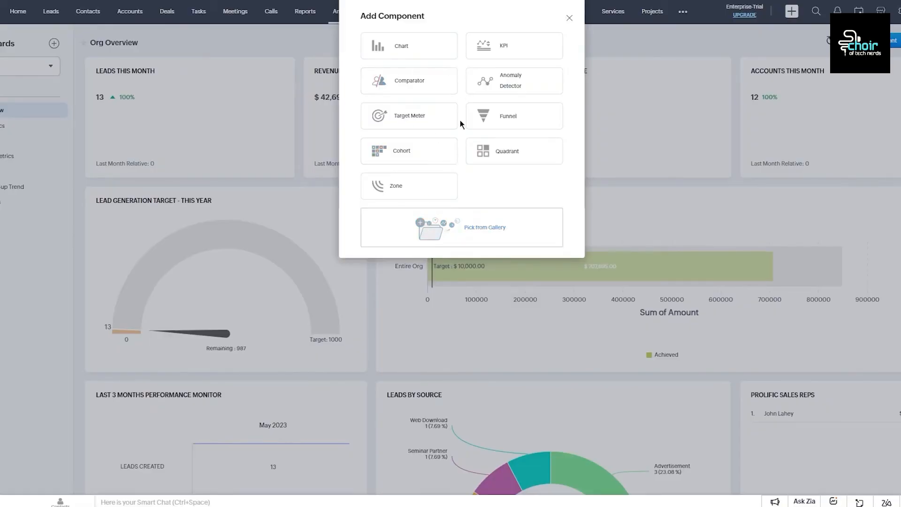
# Step: Choose Chart › From Reports, then cancel the Add Chart form
pyautogui.click(428, 51)
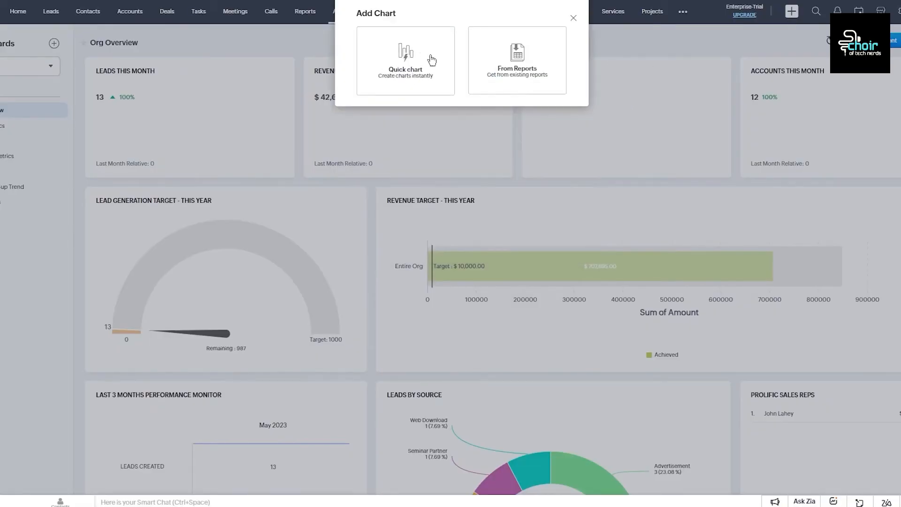
pyautogui.click(534, 84)
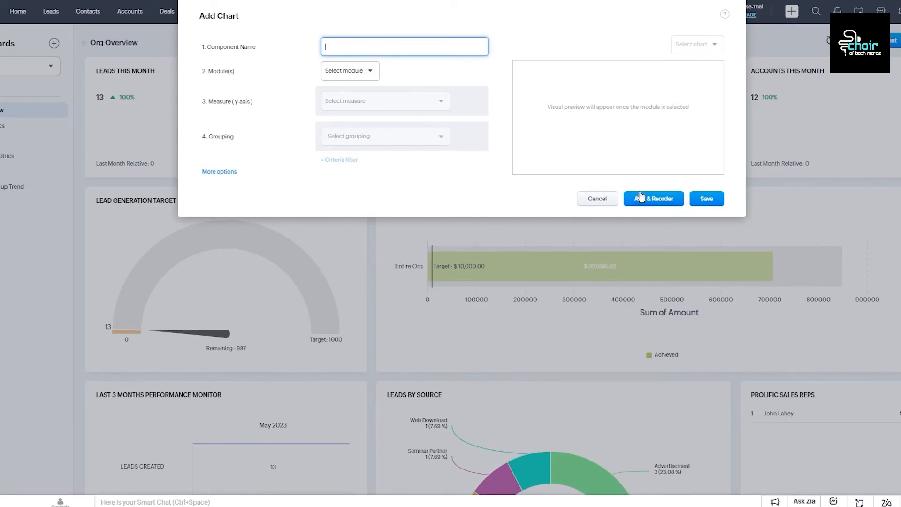
pyautogui.click(609, 199)
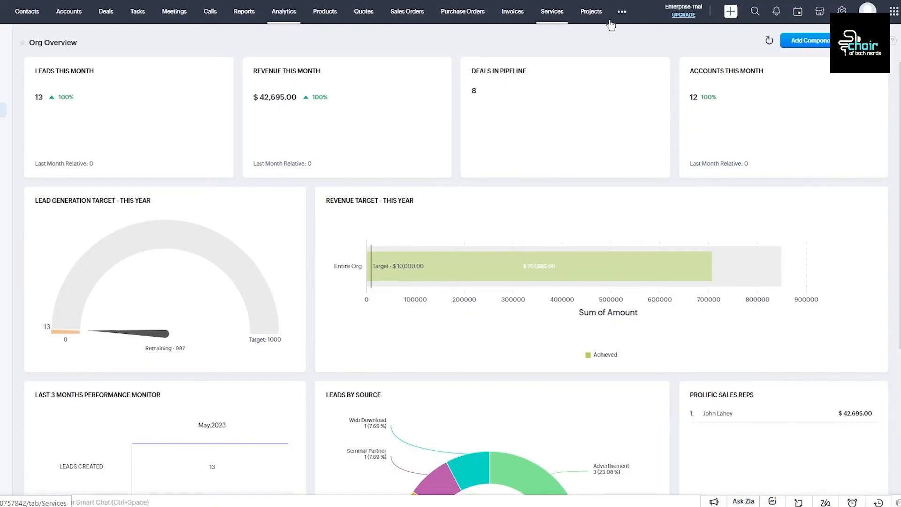
# Step: Start a new quick chart named 9ug based on the Leads module
pyautogui.click(796, 41)
pyautogui.click(345, 54)
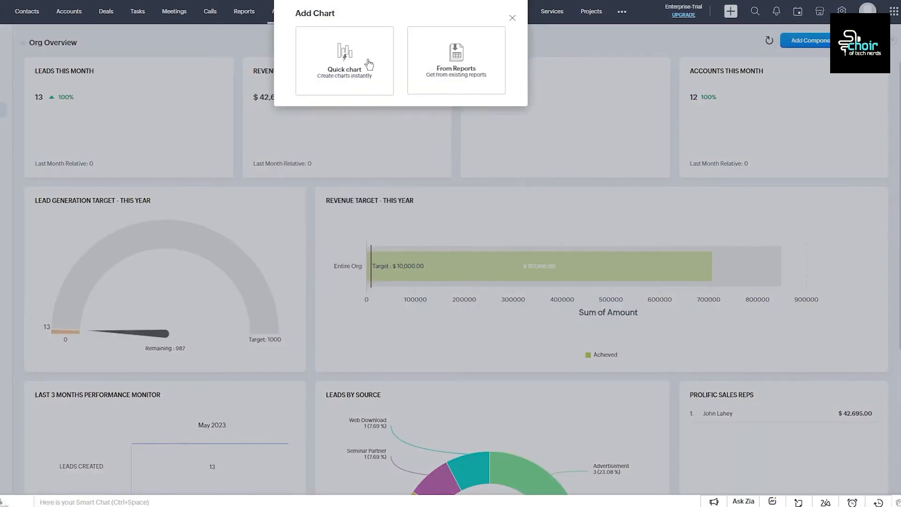
pyautogui.click(450, 47)
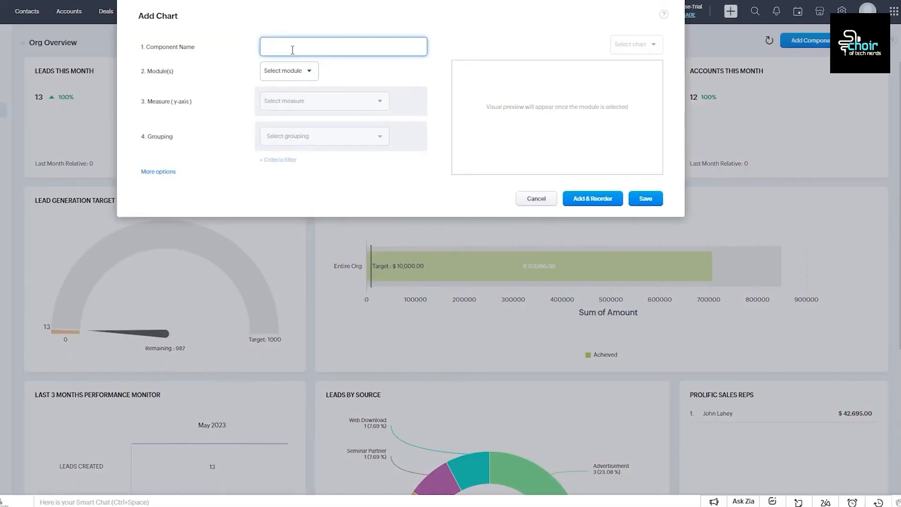
pyautogui.write('9ug')
pyautogui.click(279, 73)
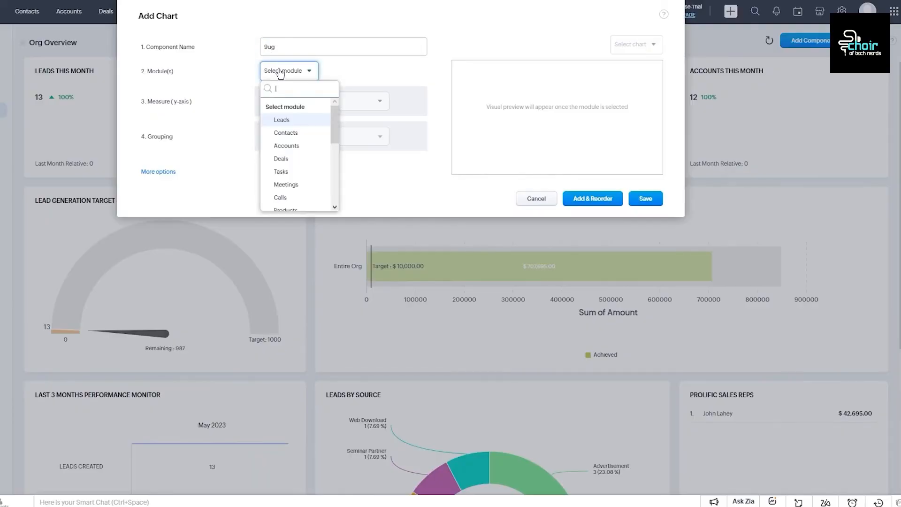
pyautogui.click(291, 121)
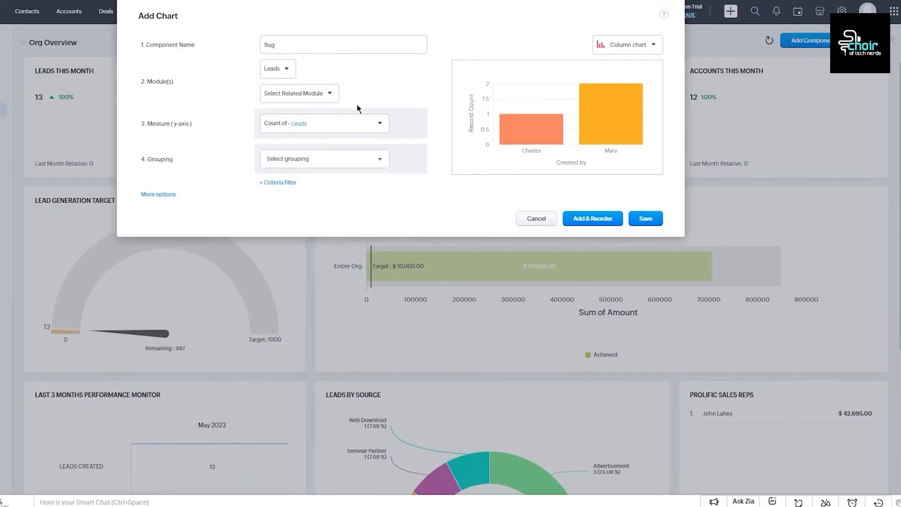
pyautogui.click(605, 220)
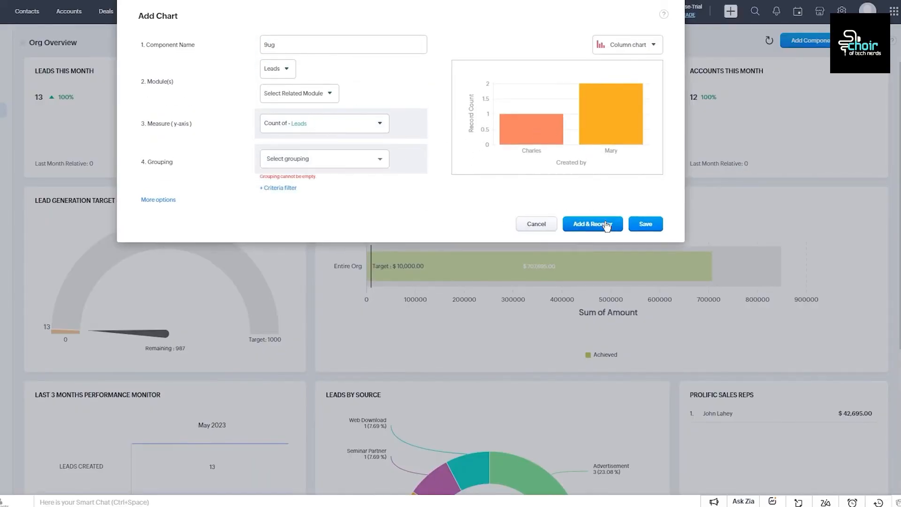
# Step: Group the 9ug chart by Created Time › By Calendar Week and save it
pyautogui.click(319, 161)
pyautogui.moveTo(347, 212)
pyautogui.click(407, 233)
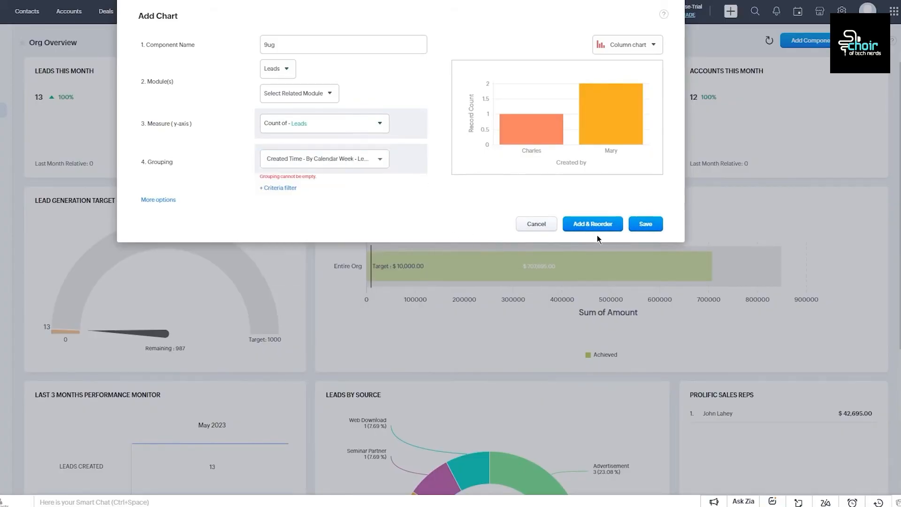
pyautogui.click(656, 227)
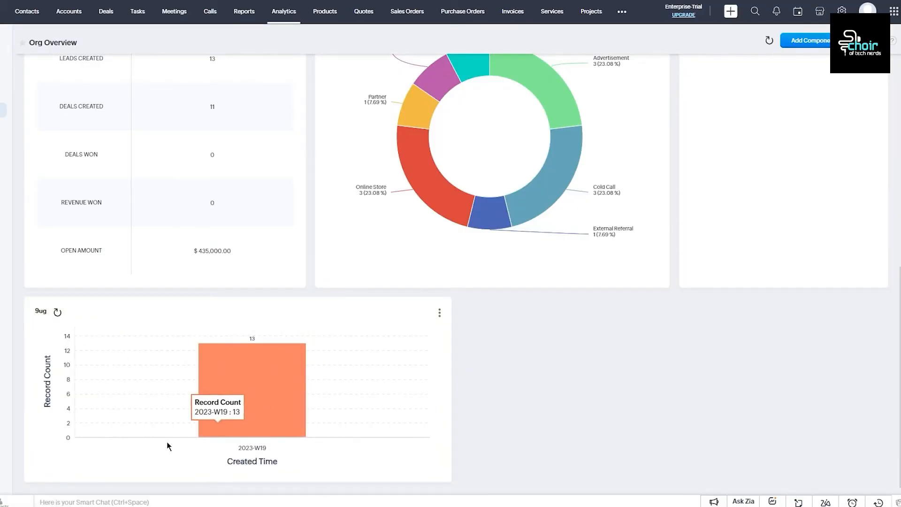
# Step: Refresh all widgets on Org Overview from the top, then scroll down through them
pyautogui.scroll(9, 267, 304)
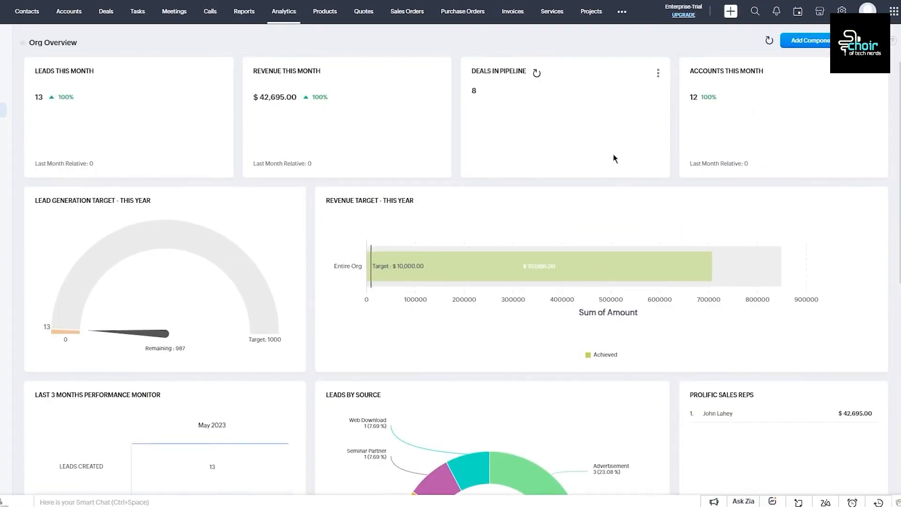
pyautogui.click(770, 42)
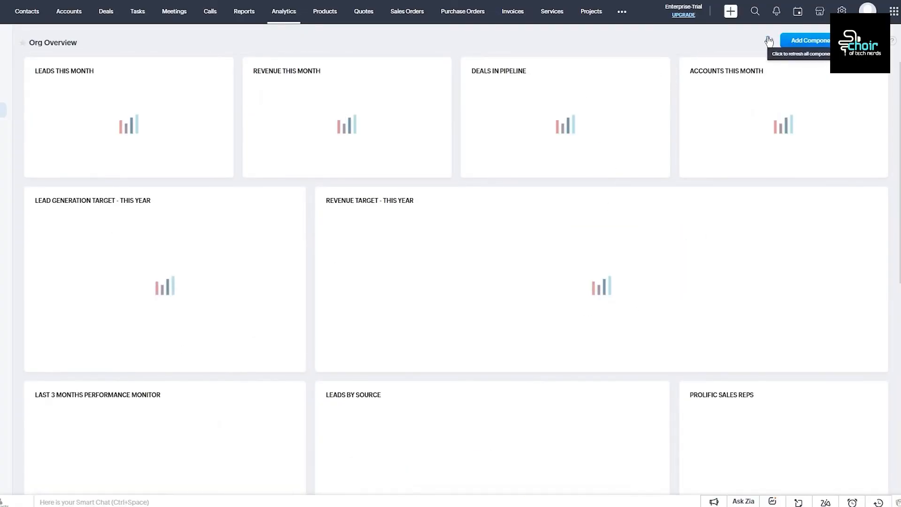
pyautogui.scroll(-4, 607, 125)
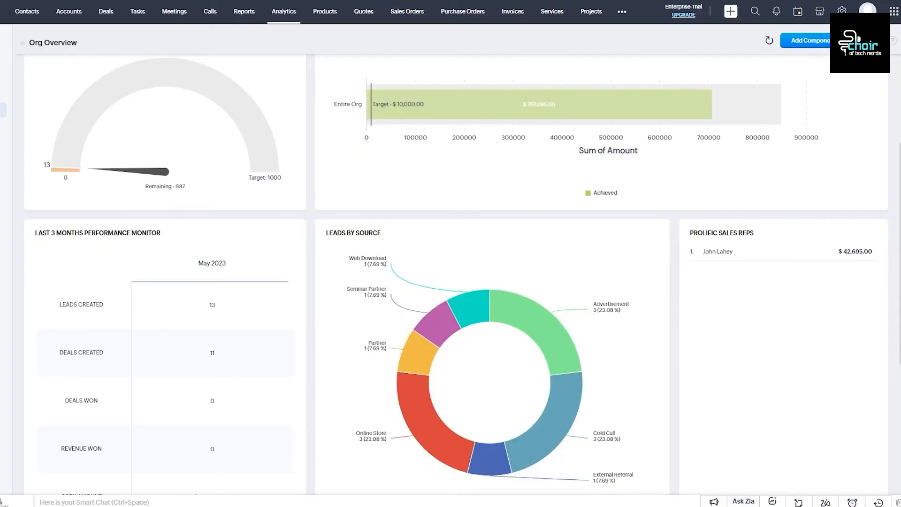
pyautogui.moveTo(749, 240)
# Step: Go to Products, look over the import page, and open a blank Create Product form
pyautogui.click(325, 12)
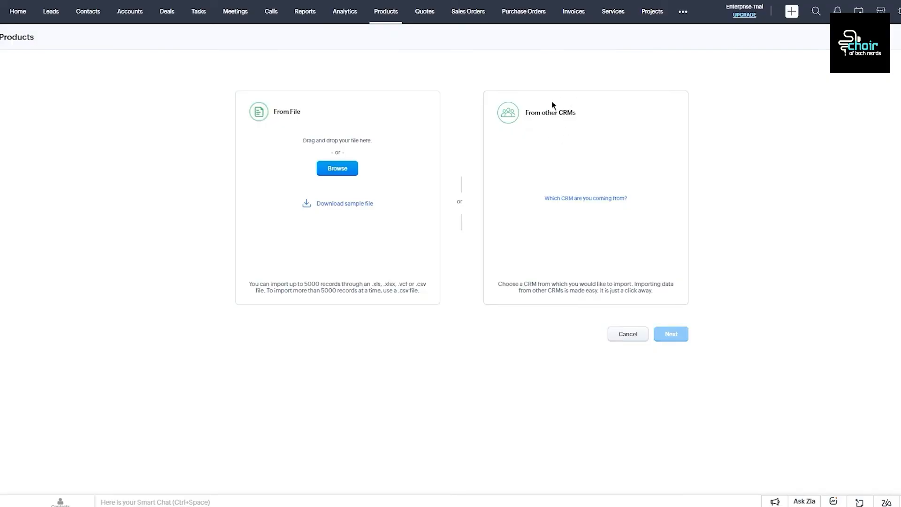
pyautogui.moveTo(524, 106); pyautogui.dragTo(801, 198)
pyautogui.click(808, 139)
pyautogui.click(801, 198)
pyautogui.moveTo(479, 269); pyautogui.dragTo(815, 280)
pyautogui.click(815, 281)
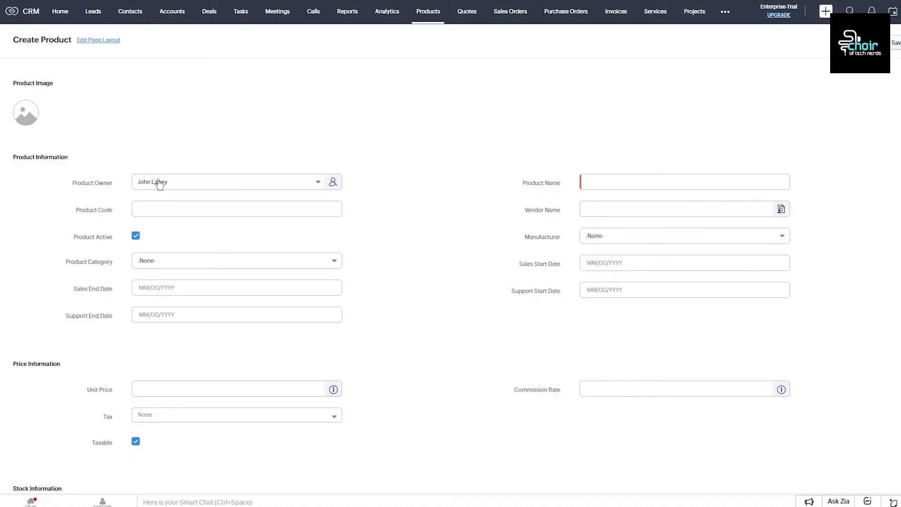
# Step: Enter product code 87hhiut7, category Software, sales end 05/17/2023 and sales start 05/01/2023
pyautogui.click(169, 208)
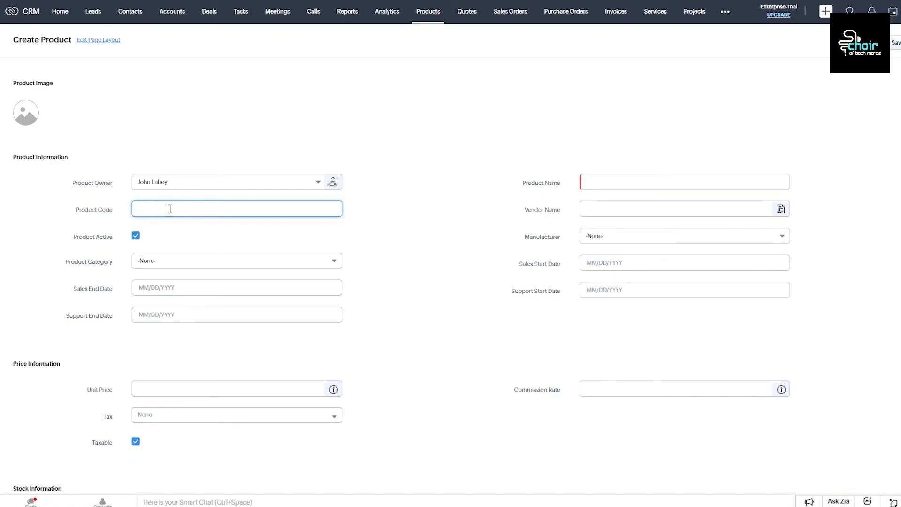
pyautogui.write('87hhiut7')
pyautogui.scroll(-2, 192, 201)
pyautogui.click(181, 157)
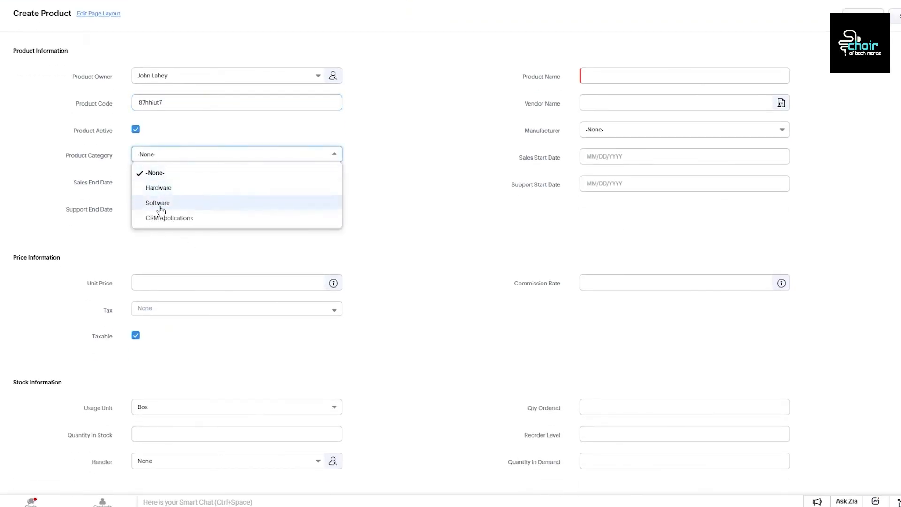
pyautogui.click(160, 207)
pyautogui.click(187, 185)
pyautogui.click(189, 115)
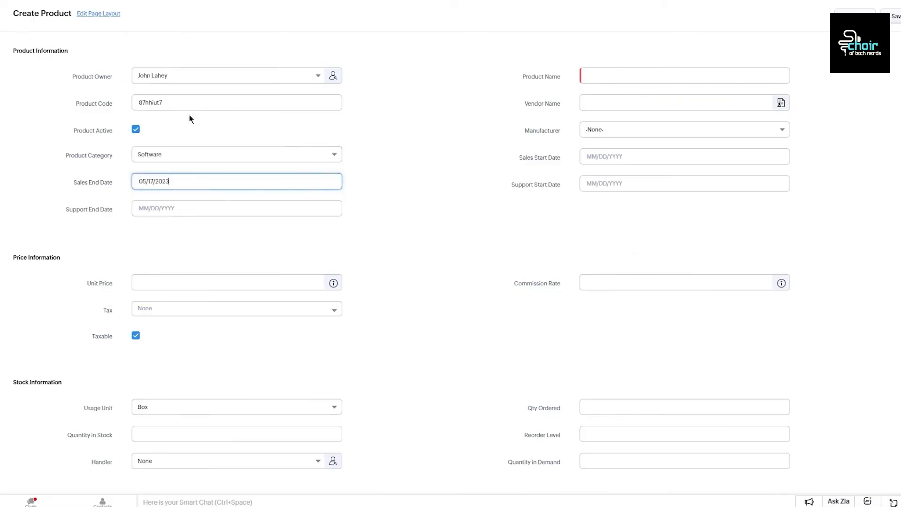
pyautogui.click(185, 204)
pyautogui.click(610, 158)
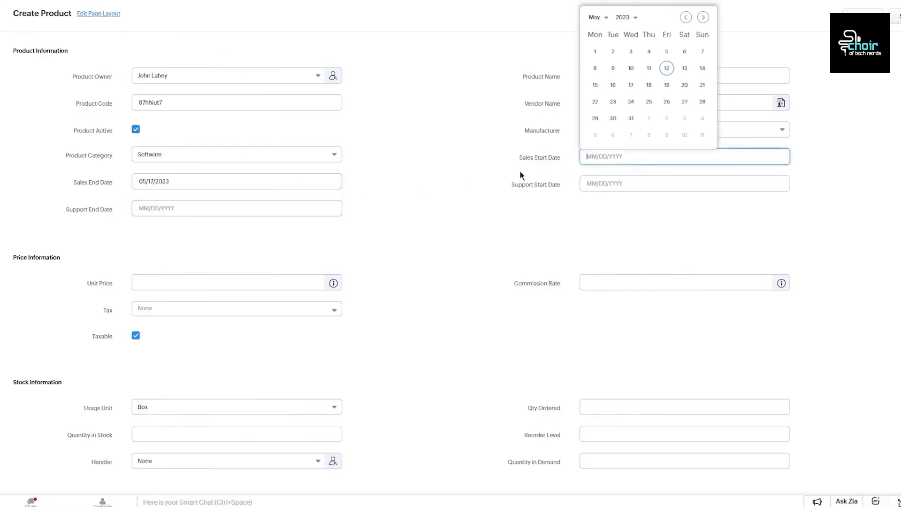
pyautogui.click(595, 51)
# Step: Name the product 'jfuf uyf', vendor bccvzsatre, manufacturer AltvetPet Inc., support start 05/30/2023
pyautogui.click(648, 78)
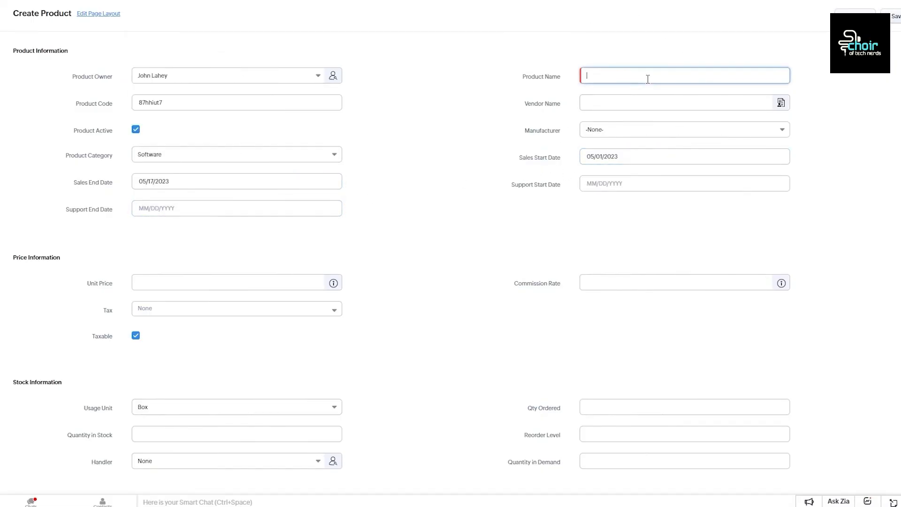
pyautogui.write('jfuf uyf')
pyautogui.click(584, 103)
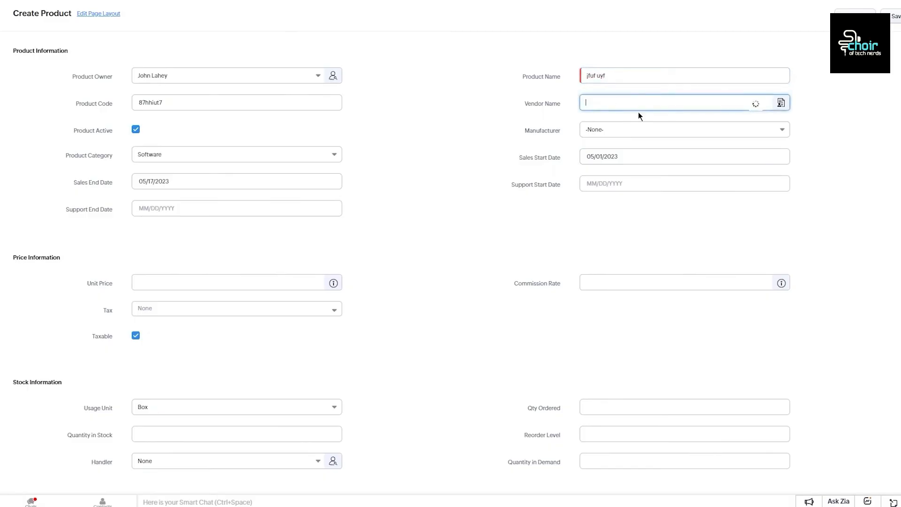
pyautogui.click(615, 125)
pyautogui.click(624, 129)
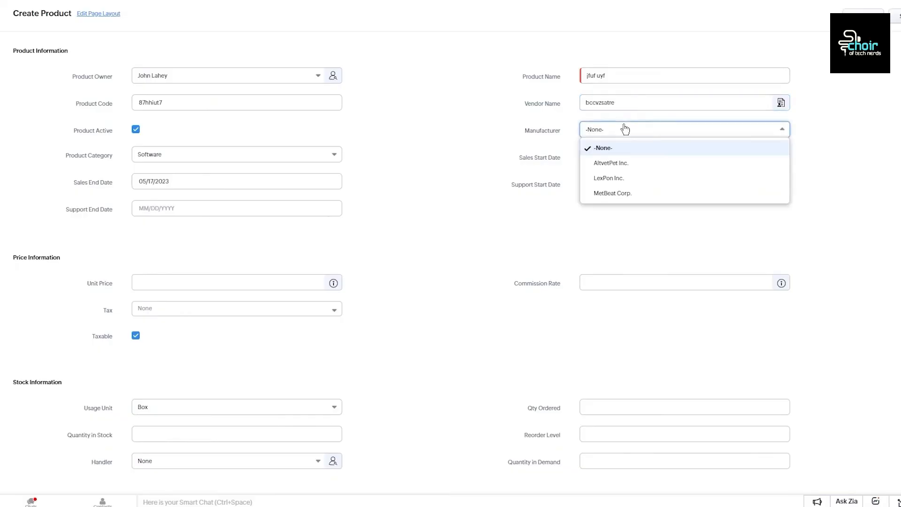
pyautogui.click(623, 165)
pyautogui.click(611, 183)
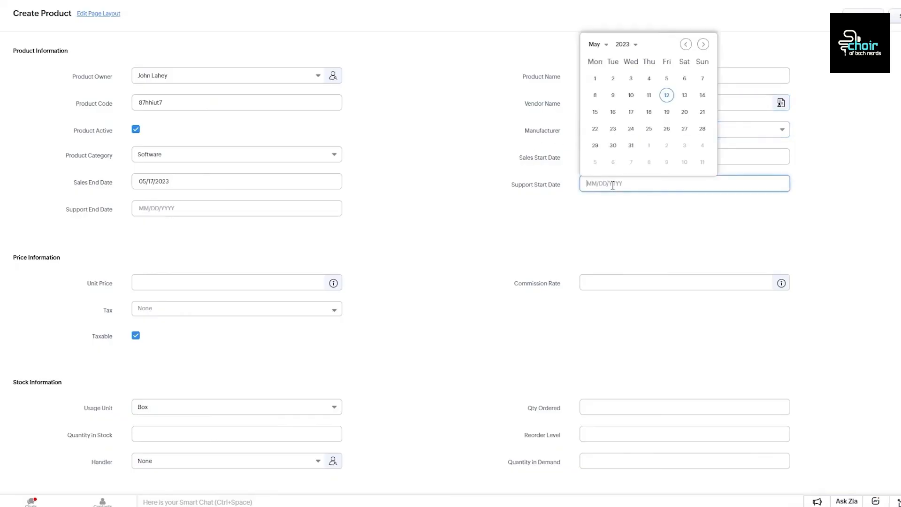
pyautogui.click(619, 146)
# Step: Set the support end date to 06/07/2023 and move into the description field
pyautogui.click(211, 209)
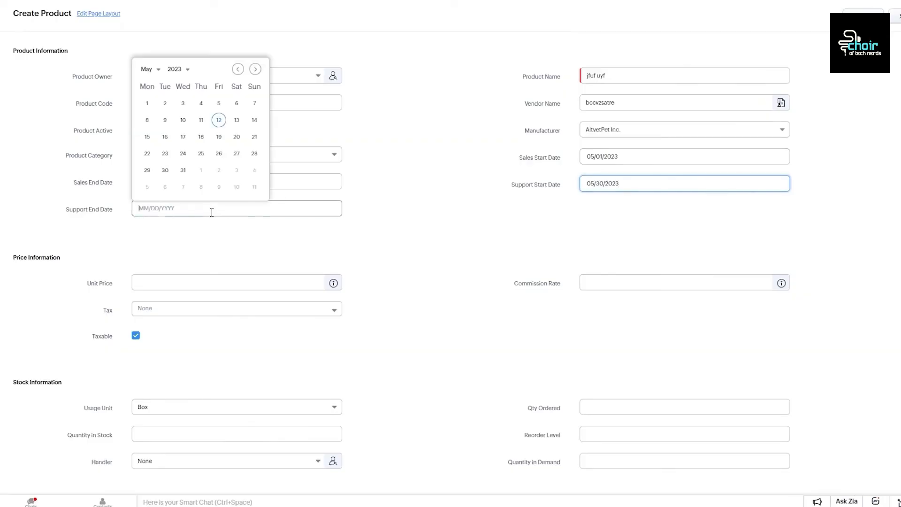
pyautogui.click(183, 186)
pyautogui.doubleClick(183, 187)
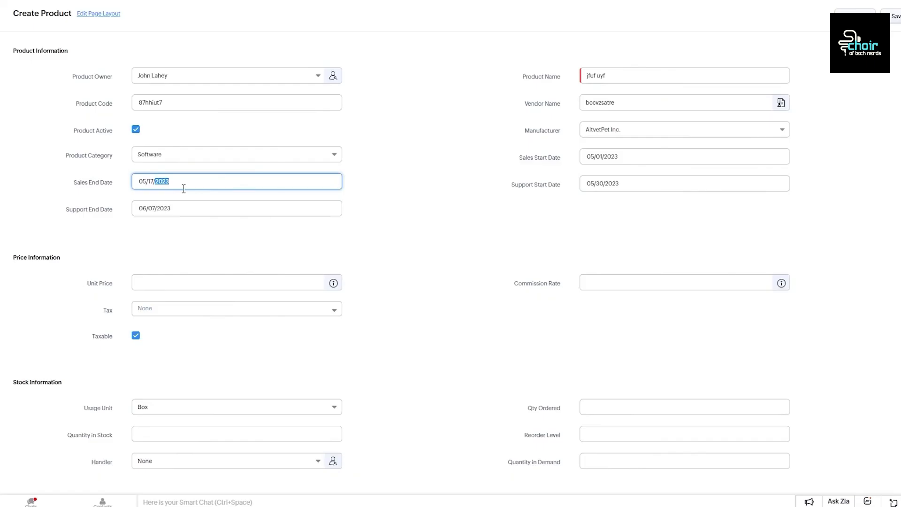
pyautogui.scroll(-3, 225, 242)
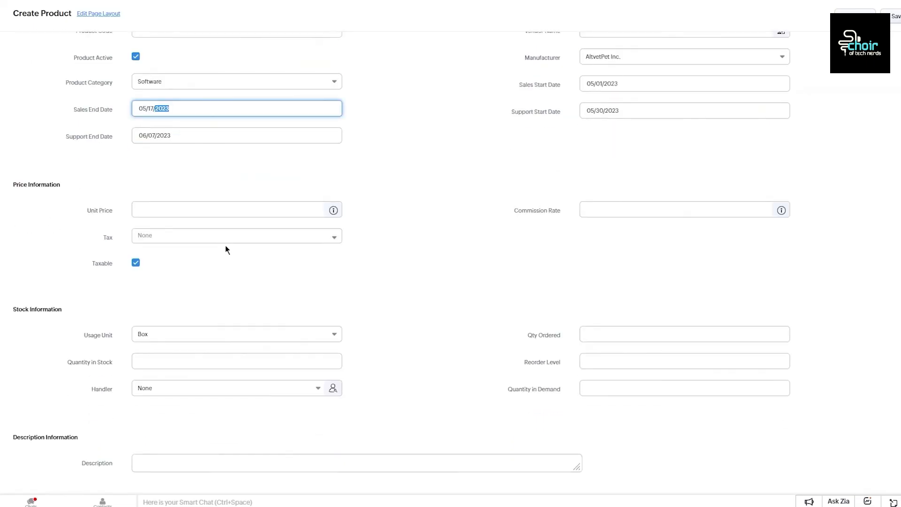
pyautogui.click(203, 465)
pyautogui.scroll(5, 390, 314)
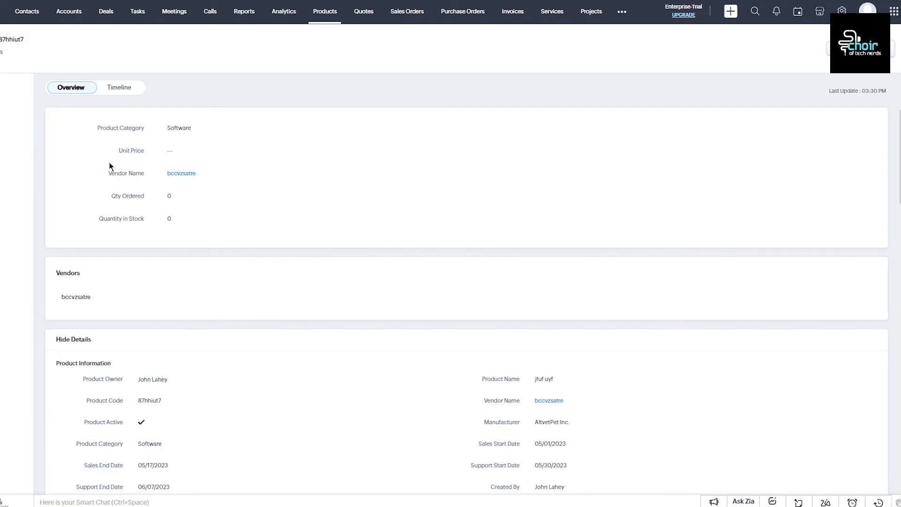
pyautogui.scroll(-3, 169, 141)
pyautogui.scroll(-3, 156, 206)
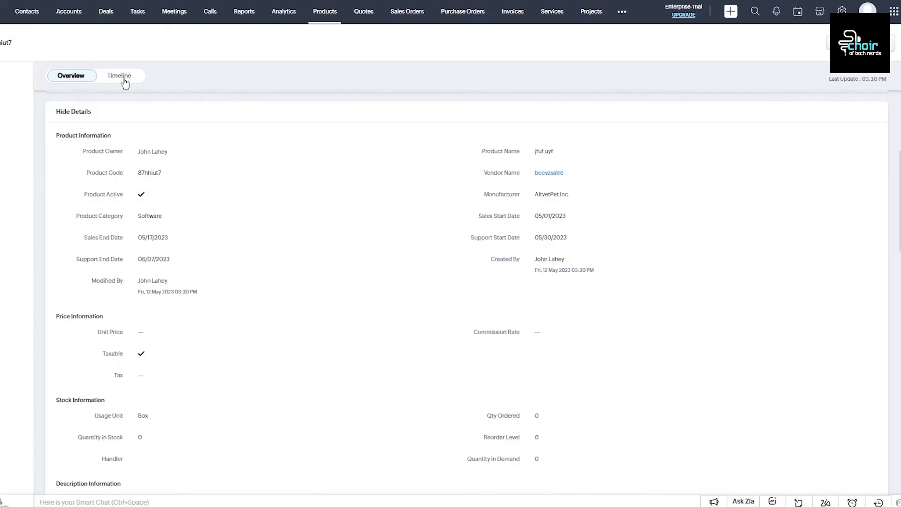
pyautogui.scroll(-4, 111, 180)
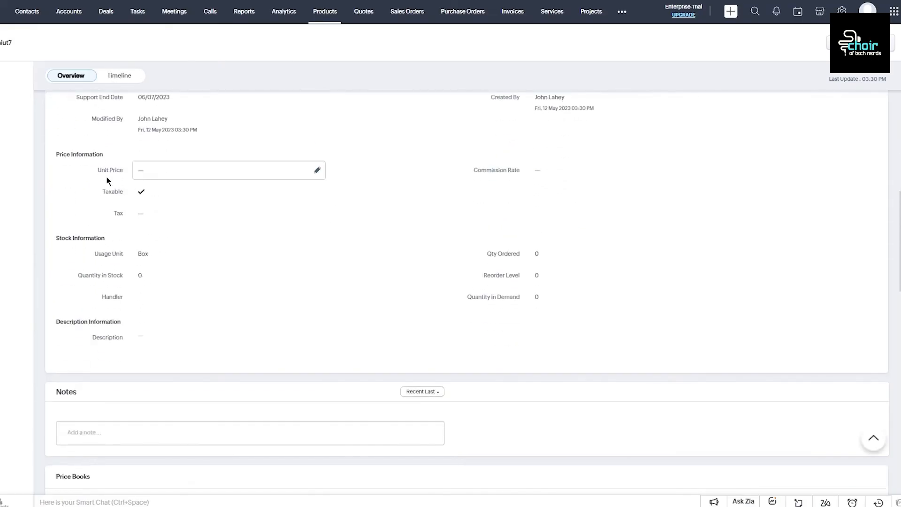
pyautogui.scroll(-3, 122, 207)
pyautogui.scroll(-4, 127, 241)
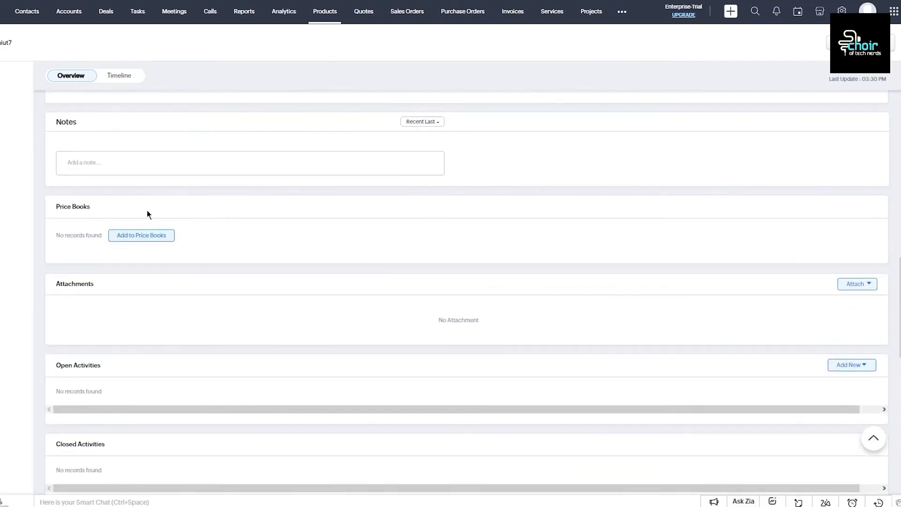
pyautogui.scroll(-4, 244, 225)
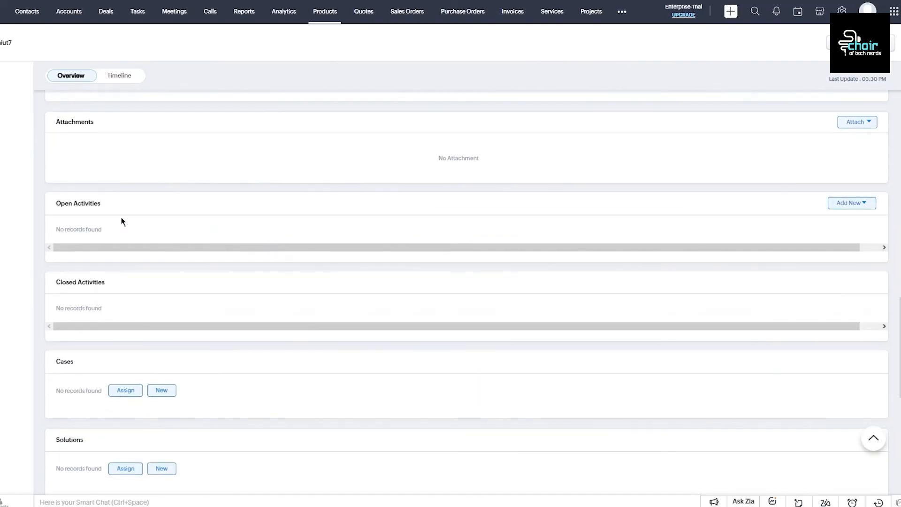
pyautogui.scroll(-1, 122, 220)
pyautogui.scroll(-3, 121, 221)
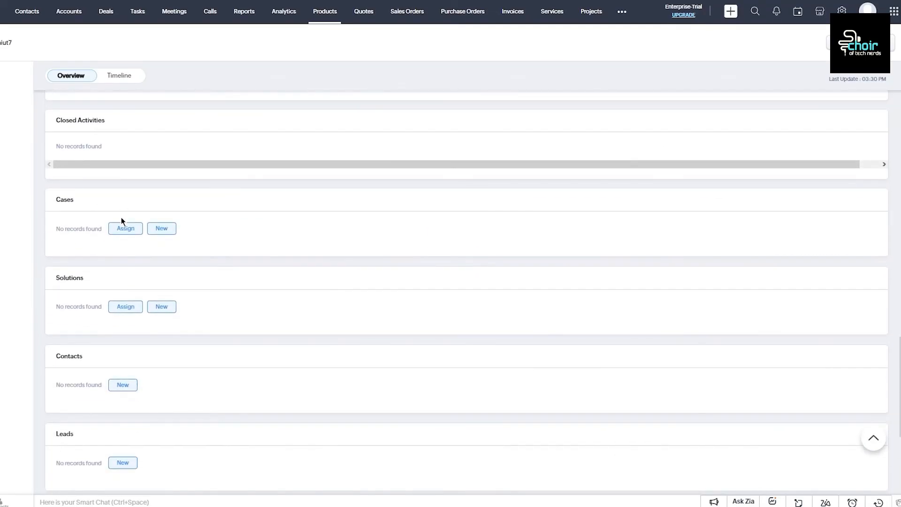
pyautogui.scroll(-5, 122, 225)
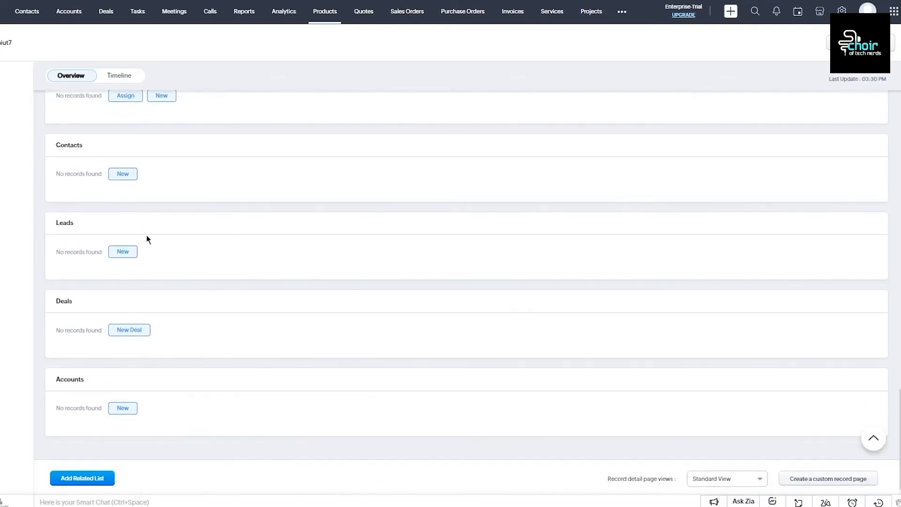
pyautogui.scroll(2, 159, 270)
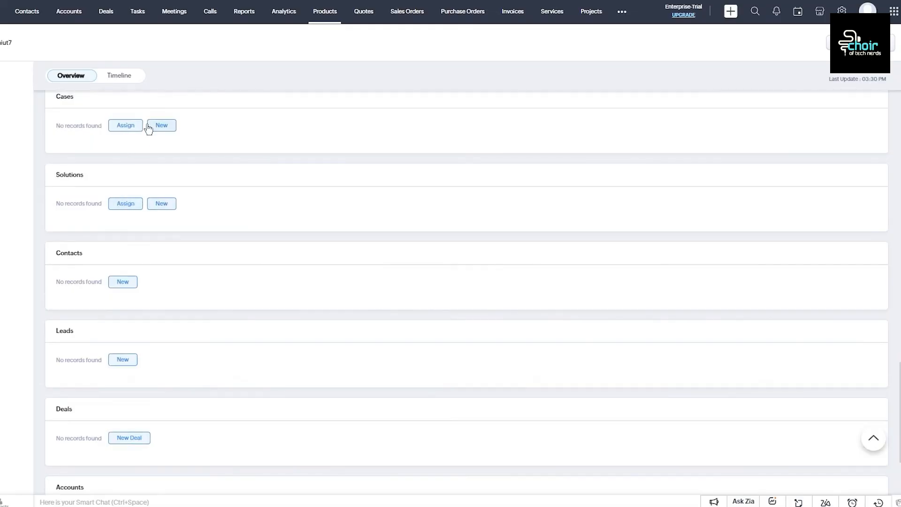
pyautogui.scroll(3, 180, 171)
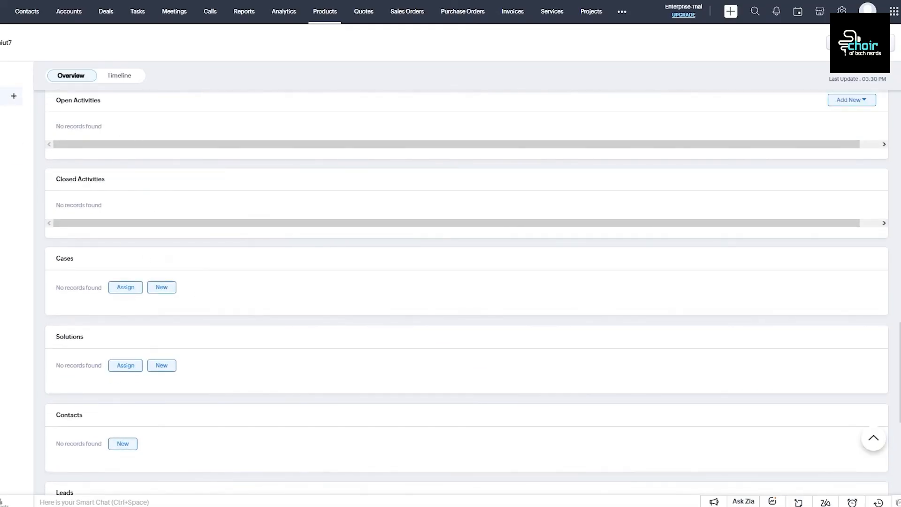
# Step: Add the note 'need new products for this case' to the jfuf uyf product
pyautogui.click(75, 101)
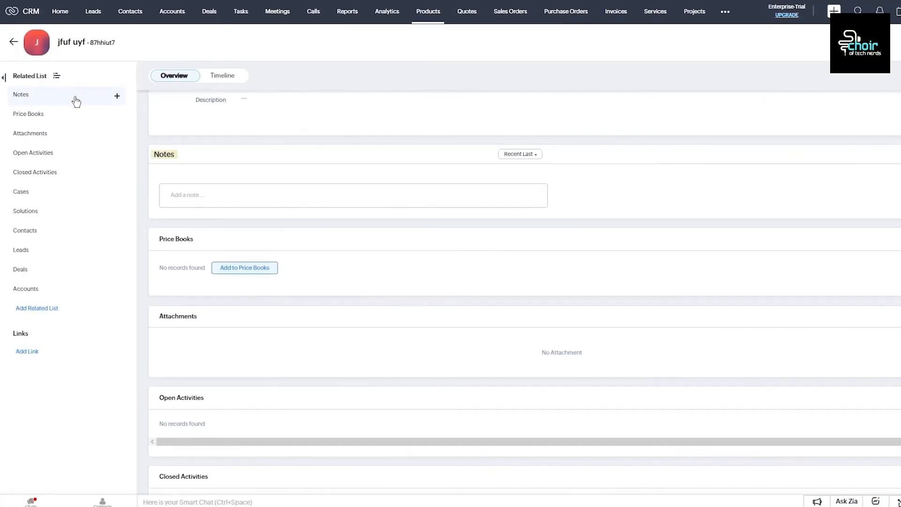
pyautogui.click(198, 193)
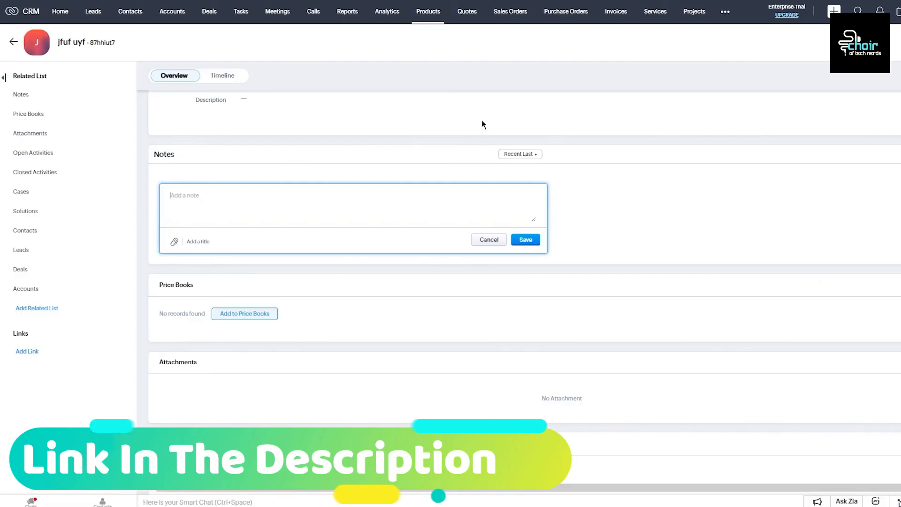
pyautogui.write('need n')
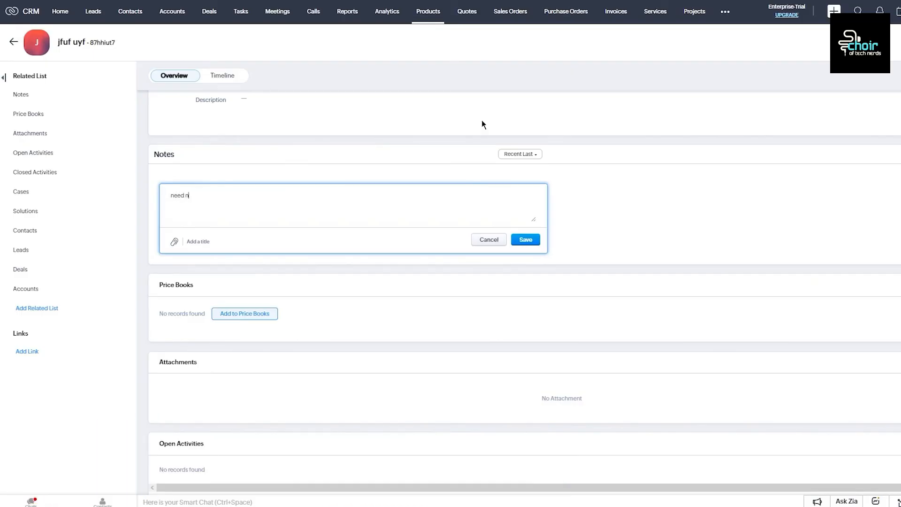
pyautogui.write('ew products for this case')
pyautogui.click(526, 240)
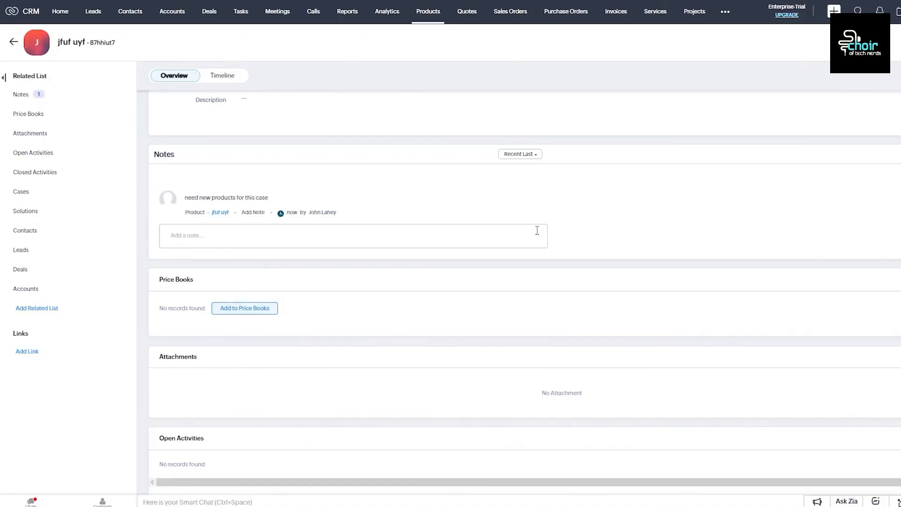
pyautogui.scroll(-9, 233, 291)
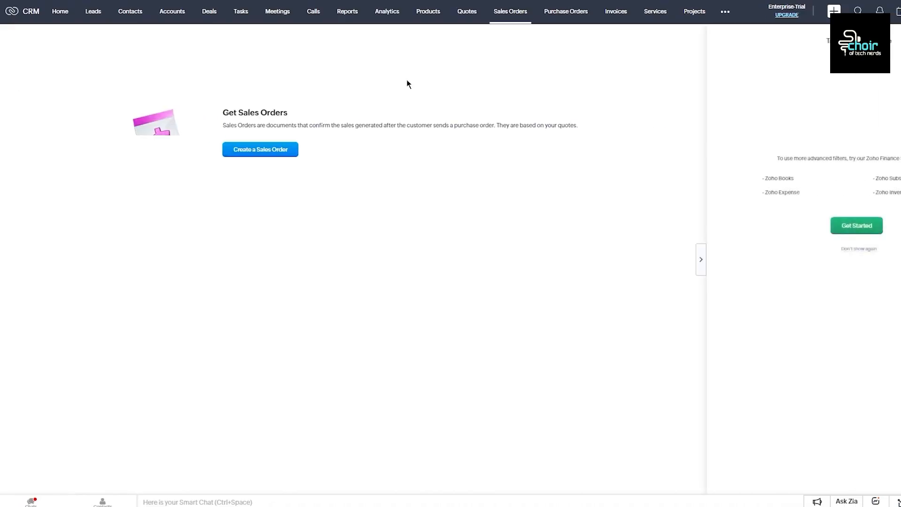
# Step: Begin a new sales order from the empty Sales Orders page and close the Zoho Finance Suite panel
pyautogui.moveTo(224, 118); pyautogui.dragTo(349, 125)
pyautogui.click(385, 155)
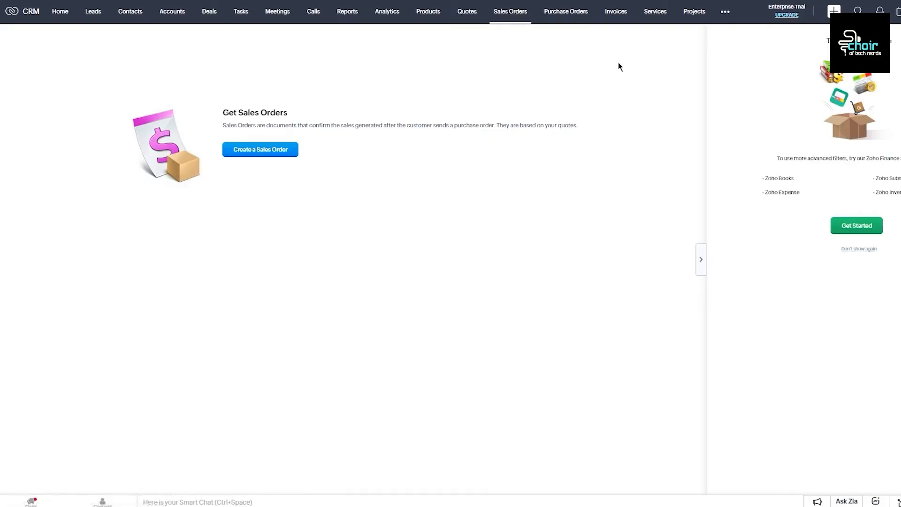
pyautogui.moveTo(674, 158); pyautogui.dragTo(838, 158)
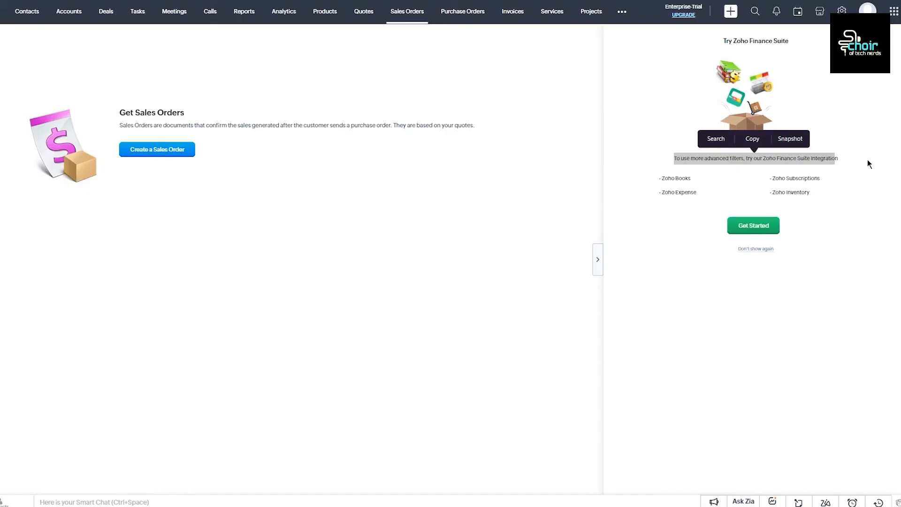
pyautogui.click(751, 249)
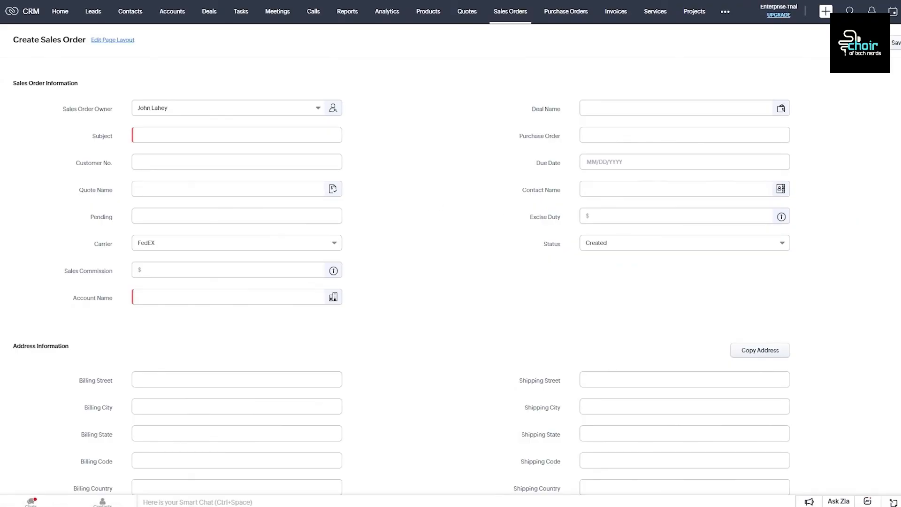
pyautogui.click(208, 136)
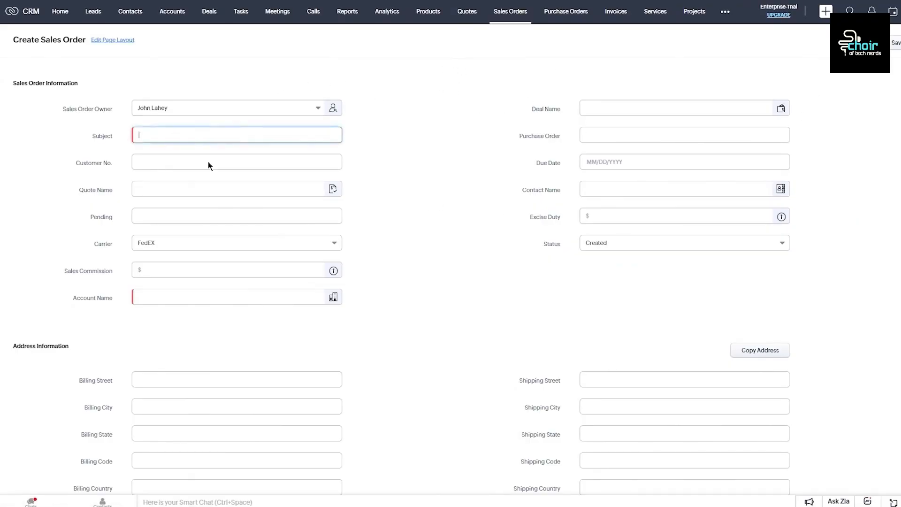
pyautogui.click(158, 163)
pyautogui.click(162, 190)
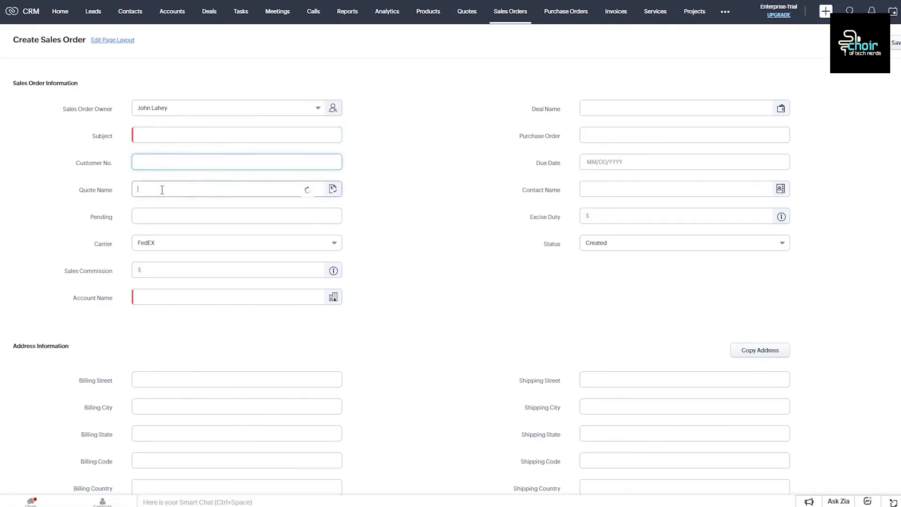
pyautogui.click(162, 216)
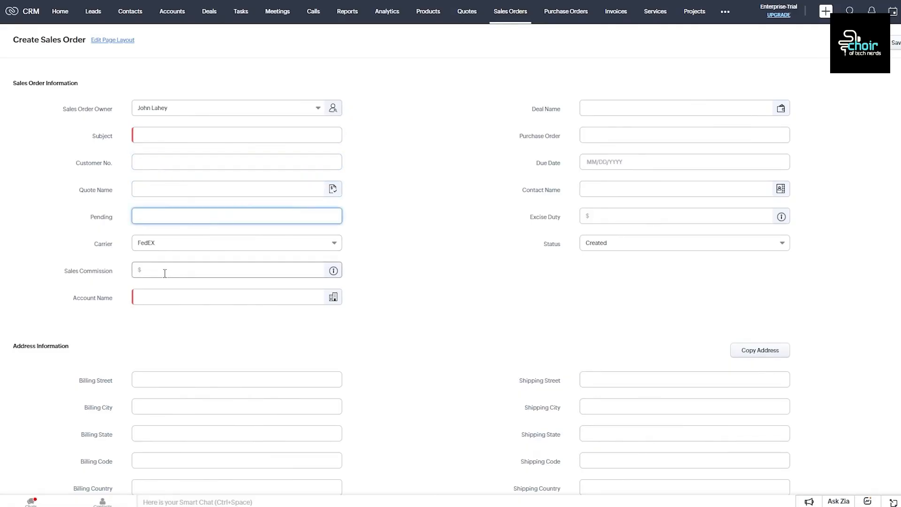
pyautogui.click(139, 299)
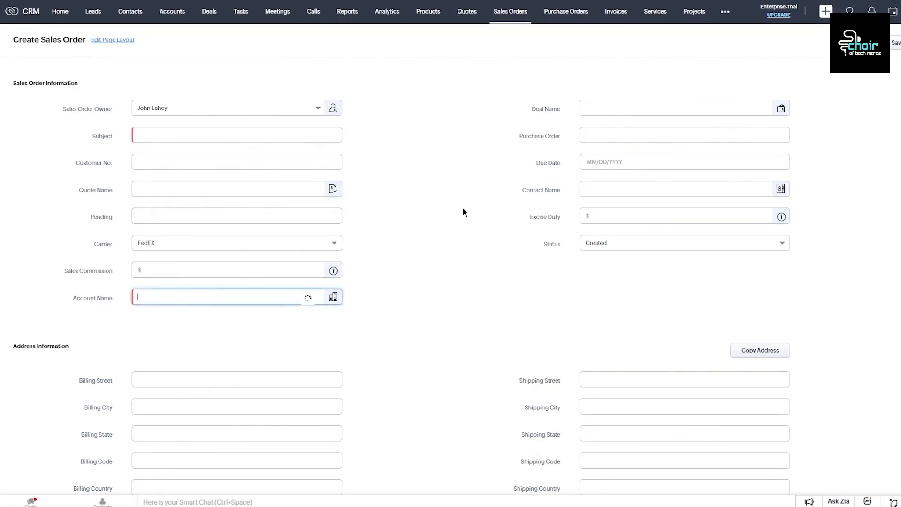
pyautogui.click(609, 134)
pyautogui.click(611, 105)
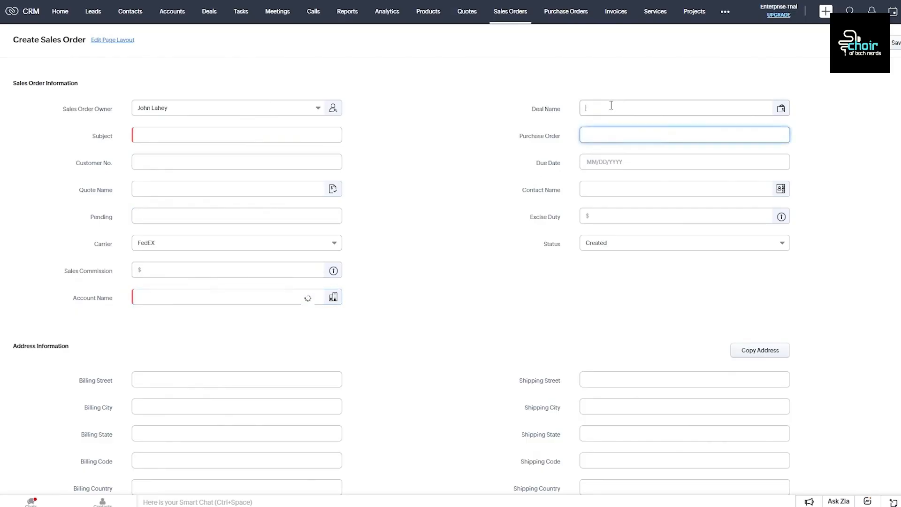
pyautogui.click(610, 160)
pyautogui.click(610, 190)
pyautogui.click(606, 216)
pyautogui.click(602, 239)
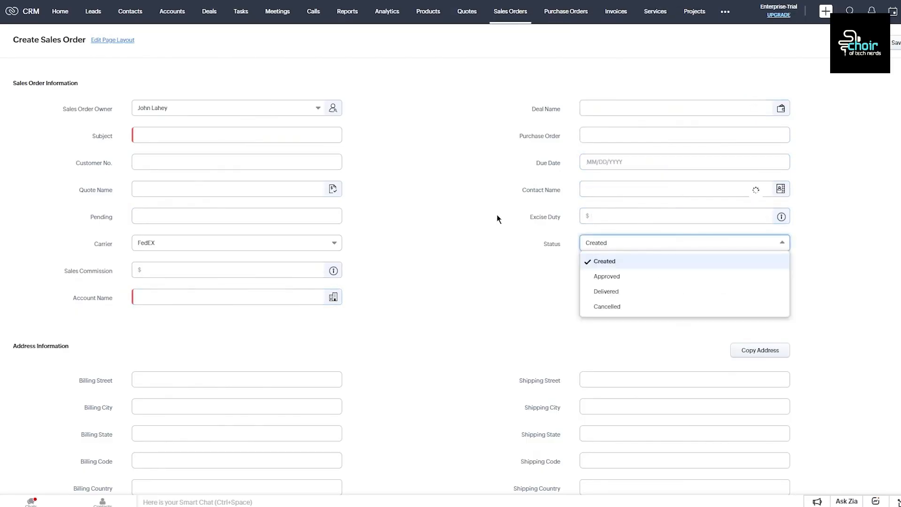
pyautogui.click(480, 254)
pyautogui.scroll(-2, 481, 252)
pyautogui.click(225, 270)
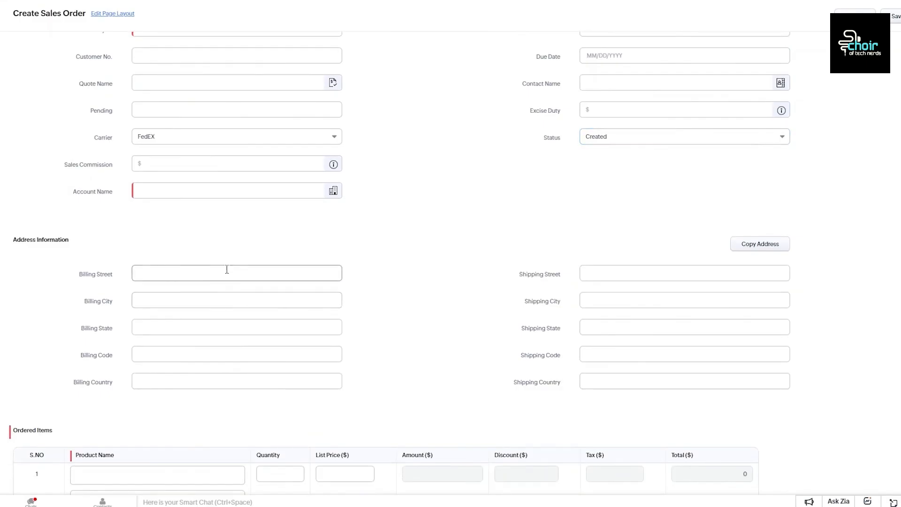
pyautogui.scroll(-7, 344, 213)
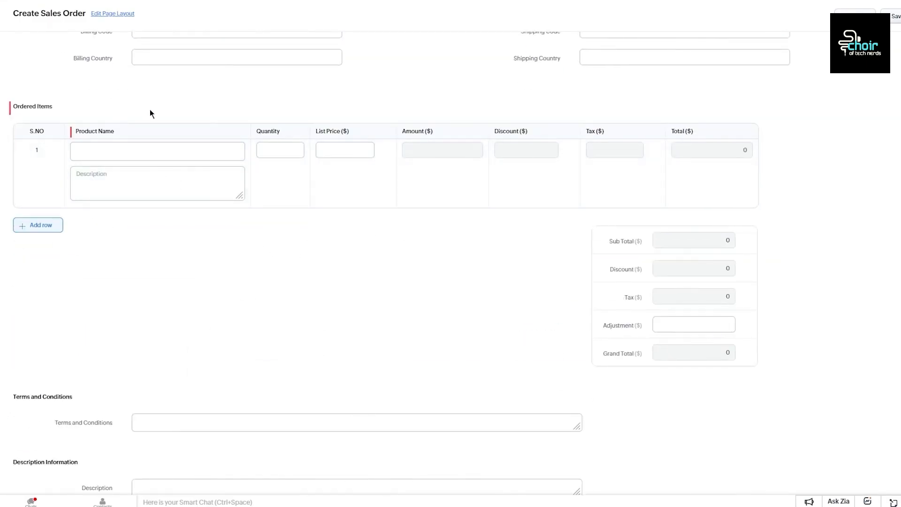
pyautogui.moveTo(91, 90); pyautogui.dragTo(452, 264)
pyautogui.click(452, 263)
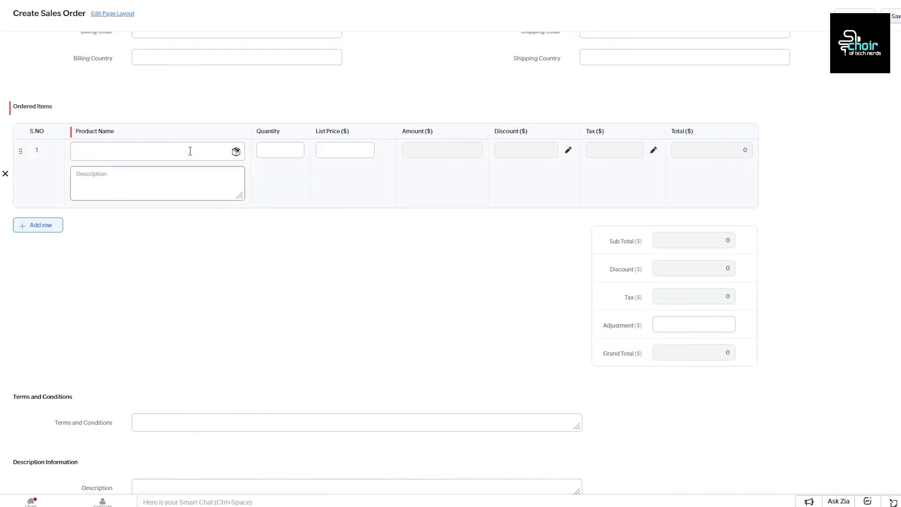
pyautogui.click(258, 152)
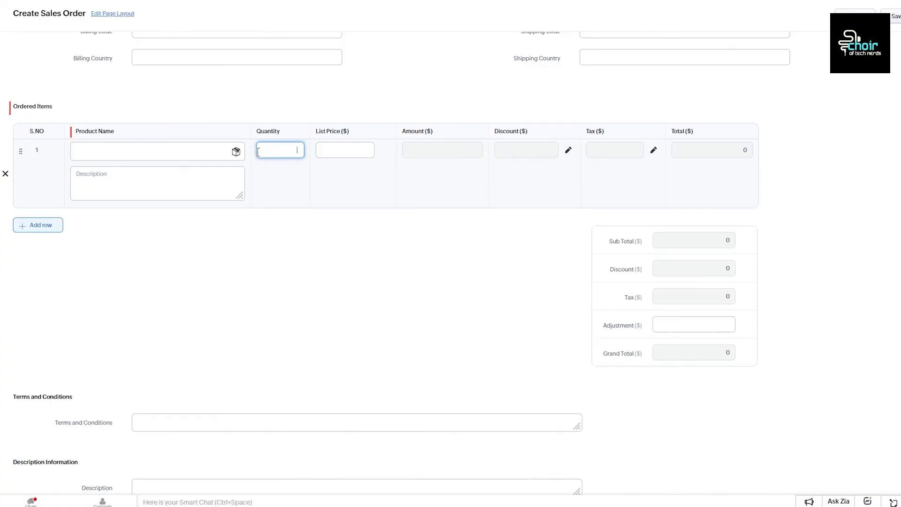
pyautogui.click(338, 150)
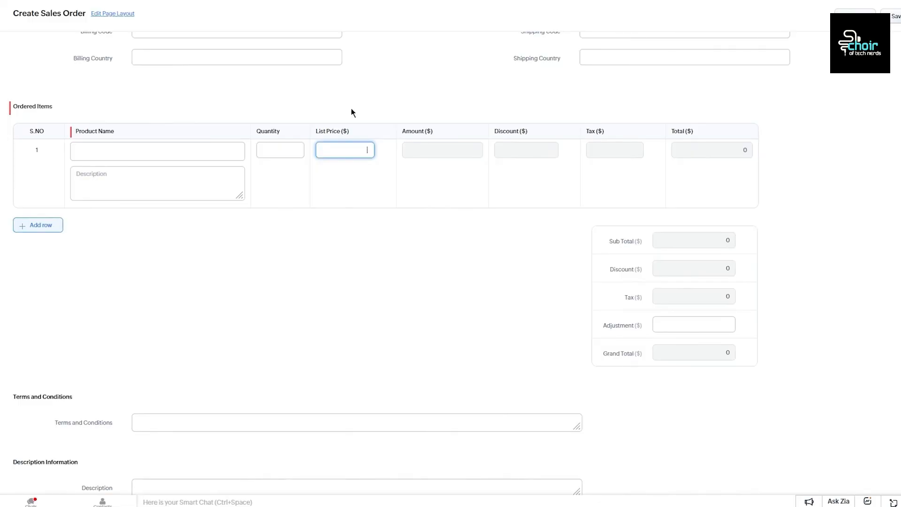
pyautogui.click(499, 94)
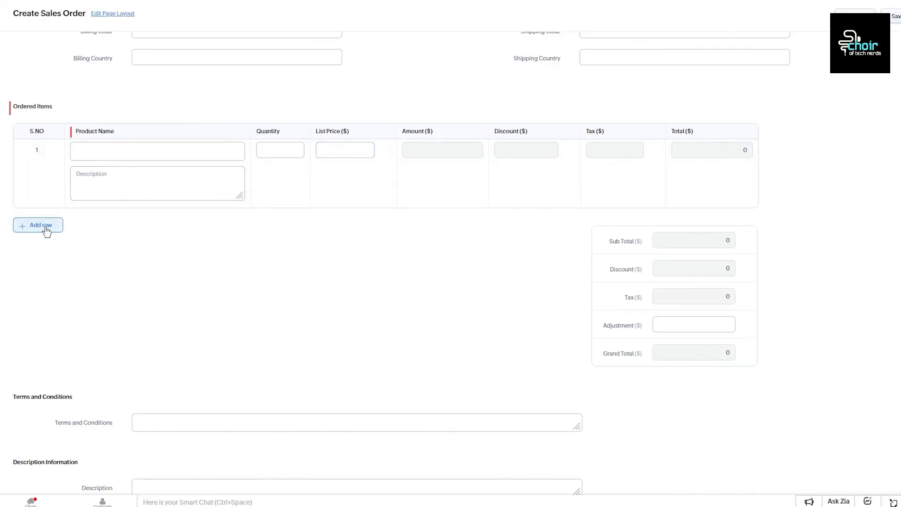
pyautogui.scroll(-1, 114, 248)
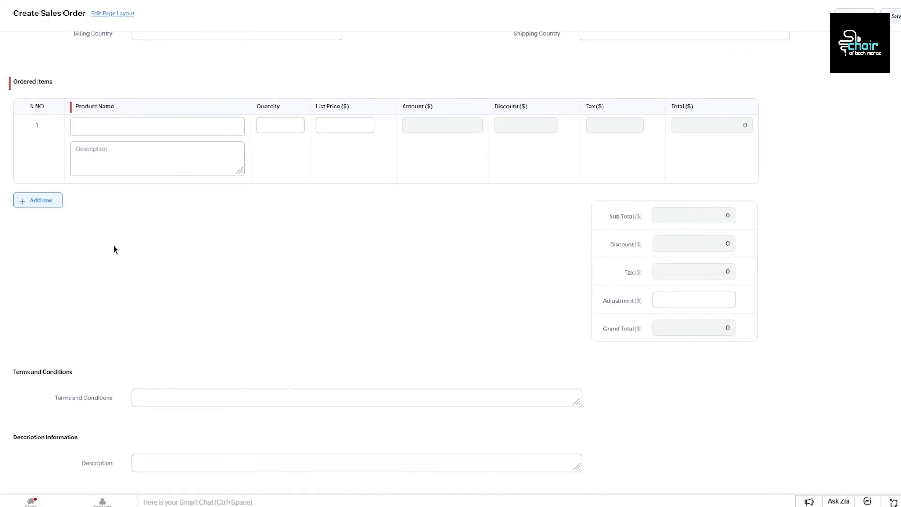
pyautogui.click(157, 397)
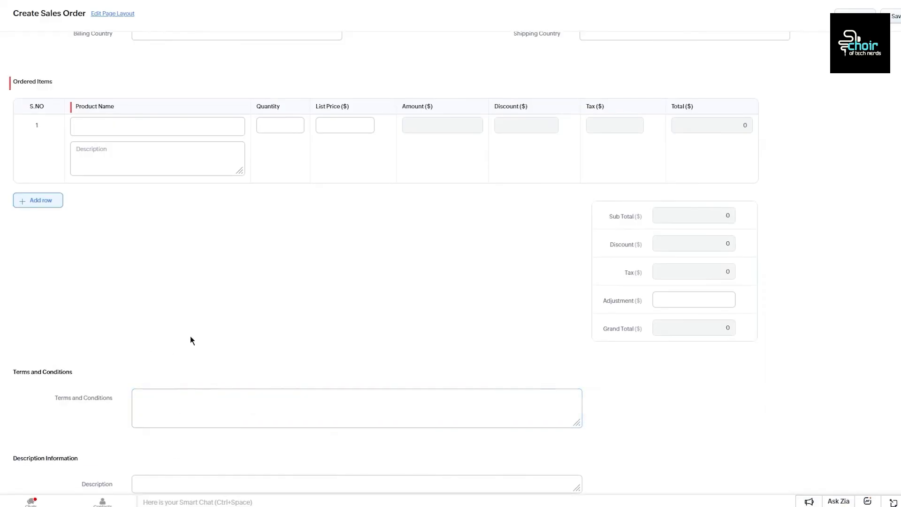
pyautogui.scroll(10, 296, 294)
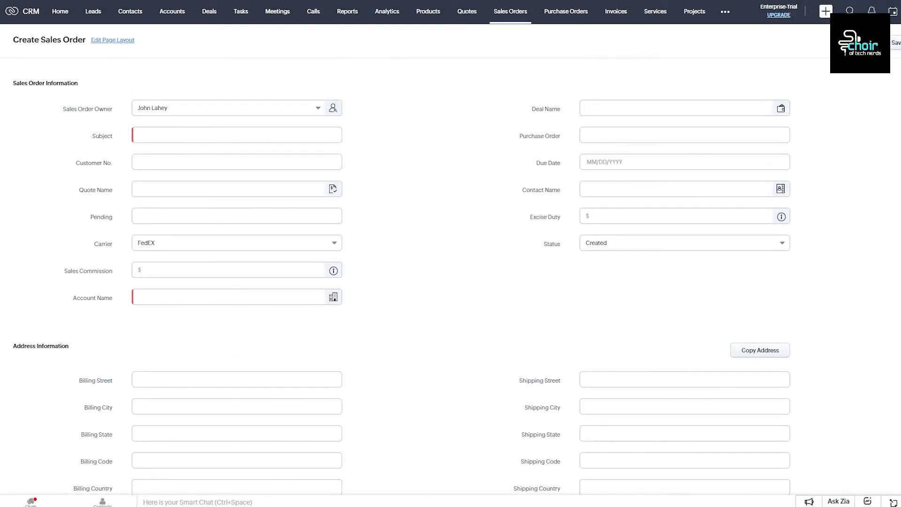
pyautogui.hscroll(3, 605, 45)
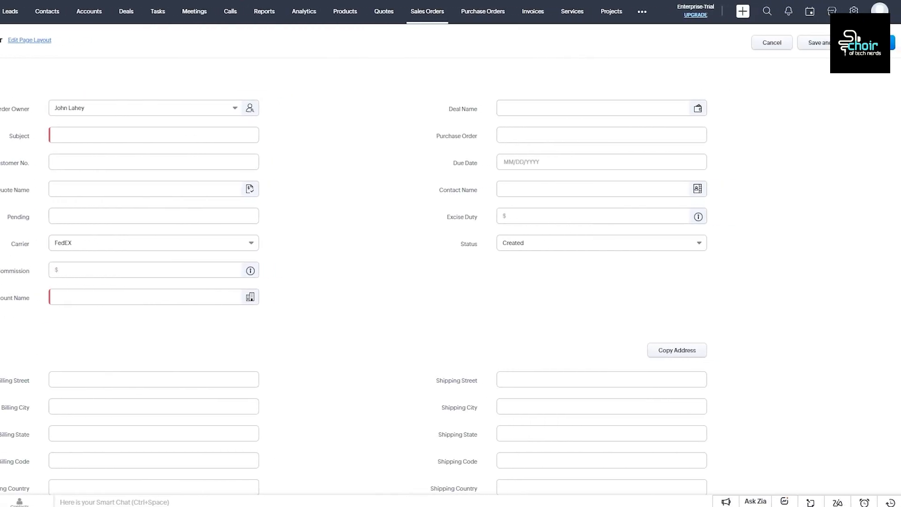
# Step: Review the empty Purchase Orders page's description, then bring up the ••• additional modules list
pyautogui.click(506, 27)
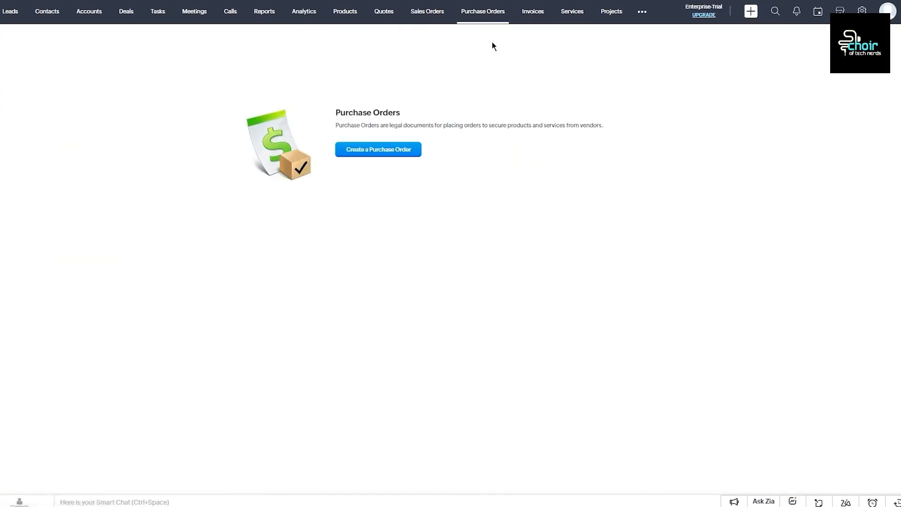
pyautogui.moveTo(336, 125); pyautogui.dragTo(590, 123)
pyautogui.click(635, 101)
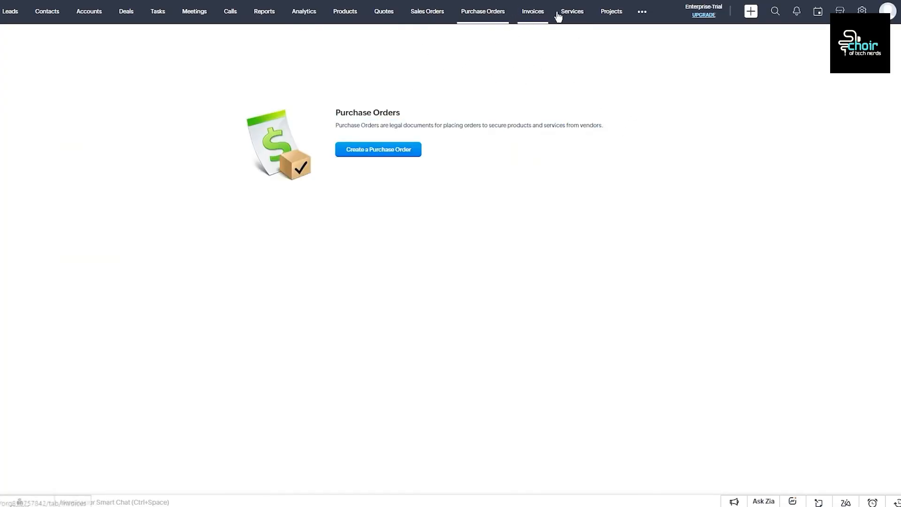
pyautogui.moveTo(336, 125); pyautogui.dragTo(545, 148)
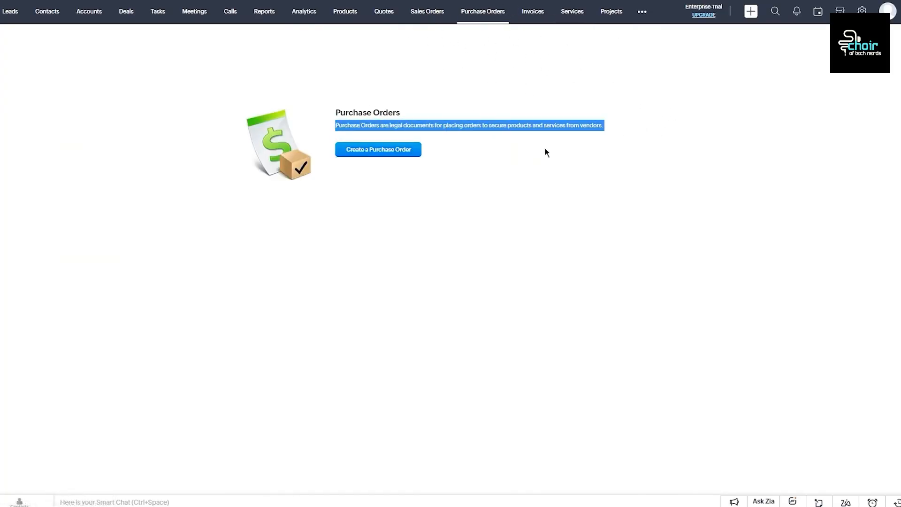
pyautogui.click(564, 102)
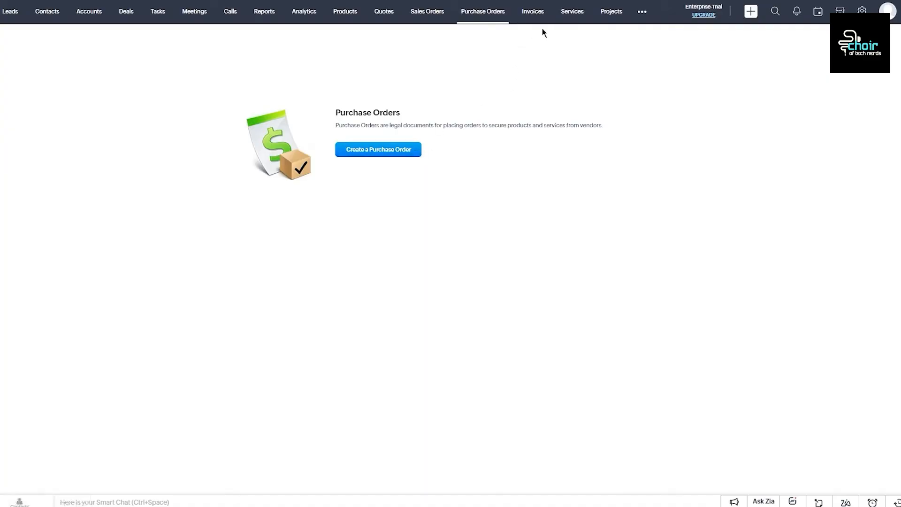
pyautogui.click(648, 18)
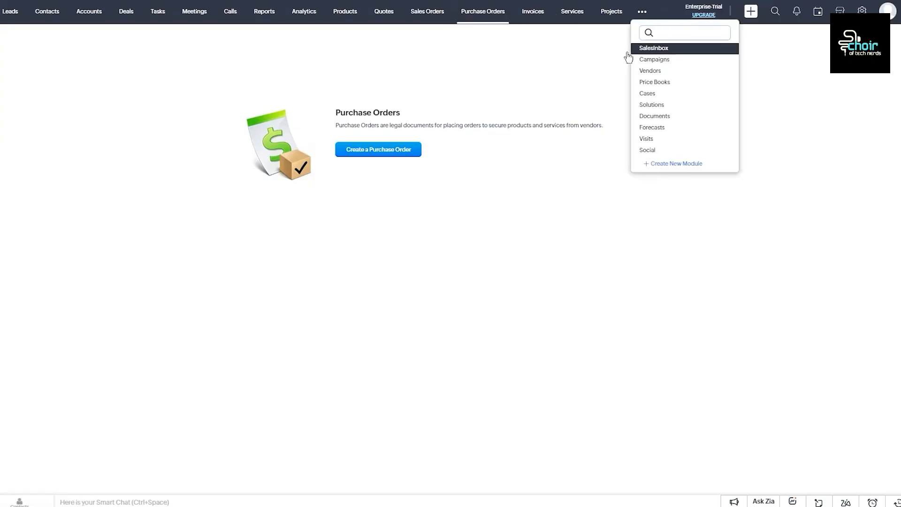